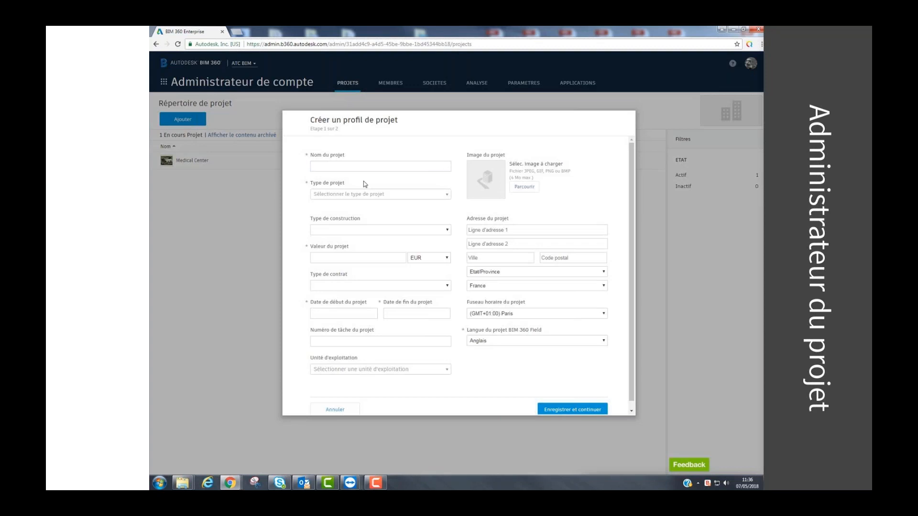
- Enter project name 'Center Médical 001', type Hôpital, Nouvelle construction, value 12000000
left_click(372, 167)
type("Center")
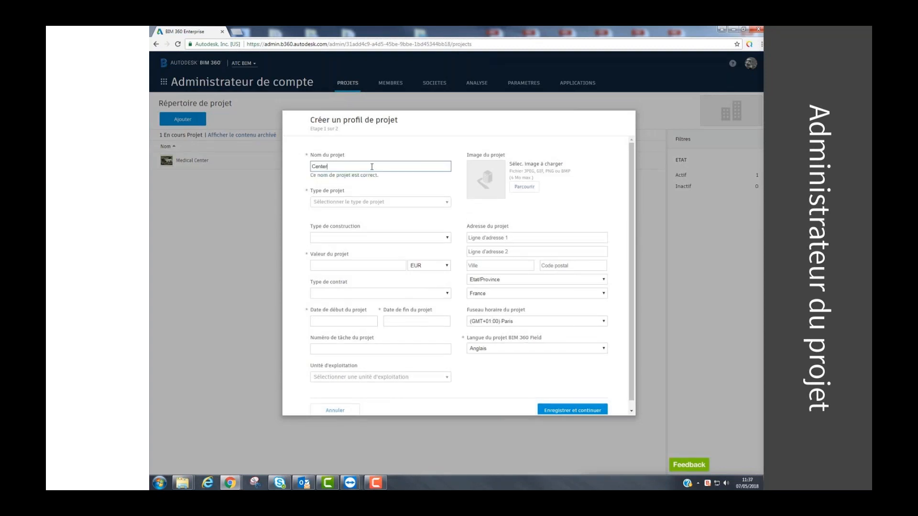
key("BackSpace")
key("BackSpace")
type("re Médical 001")
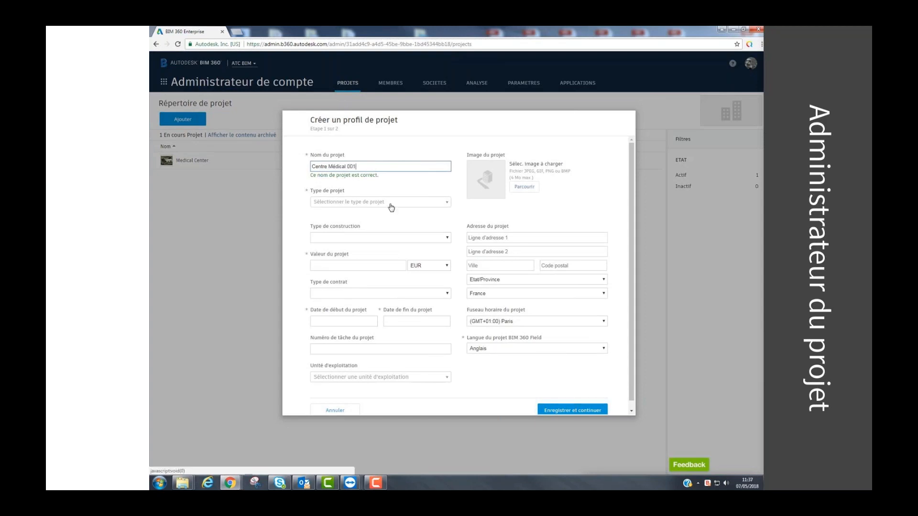
left_click(391, 207)
scroll(379, 270, "down", 5)
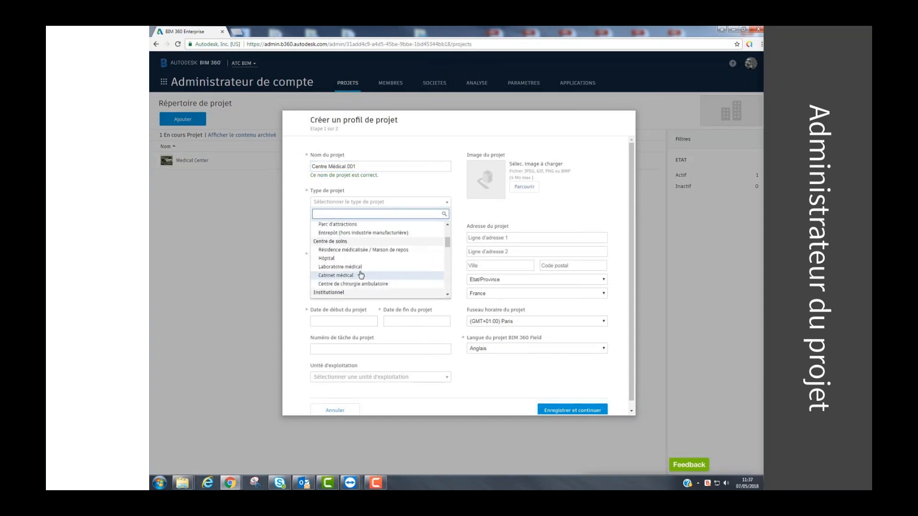
left_click(353, 258)
left_click(364, 238)
left_click(354, 245)
left_click(353, 266)
type("12000000")
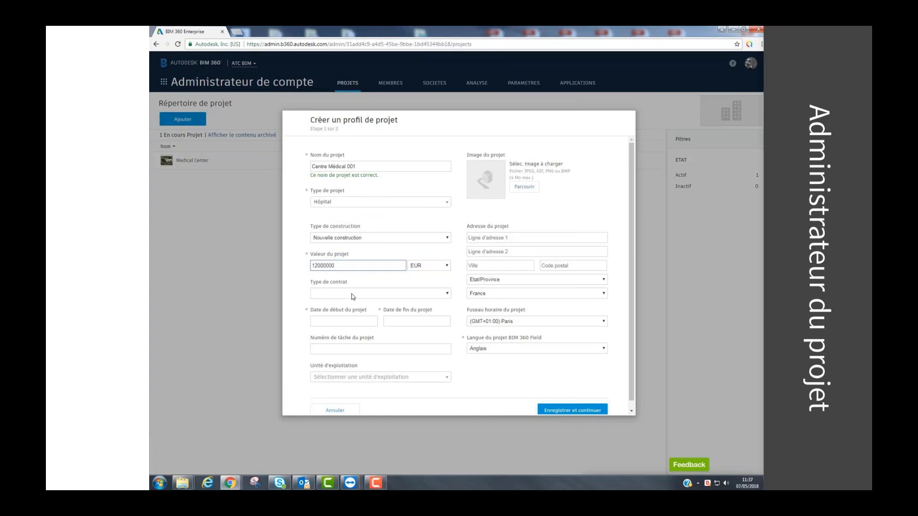
- Choose the Conception-Construction-Fonctionnement contract, running 07 mai 2018 to 07 mai 2019
left_click(351, 294)
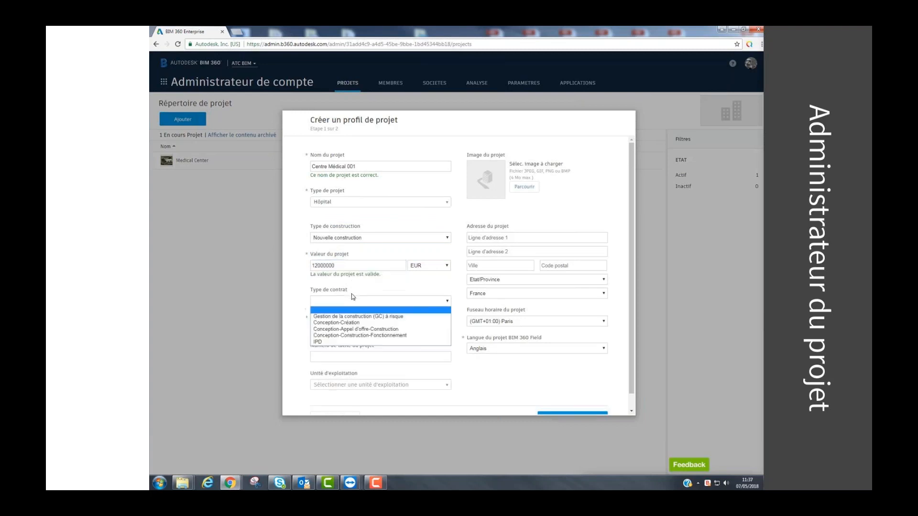
left_click(362, 335)
left_click(344, 328)
left_click(318, 376)
left_click(412, 329)
left_click(446, 343)
left_click(435, 363)
left_click(403, 376)
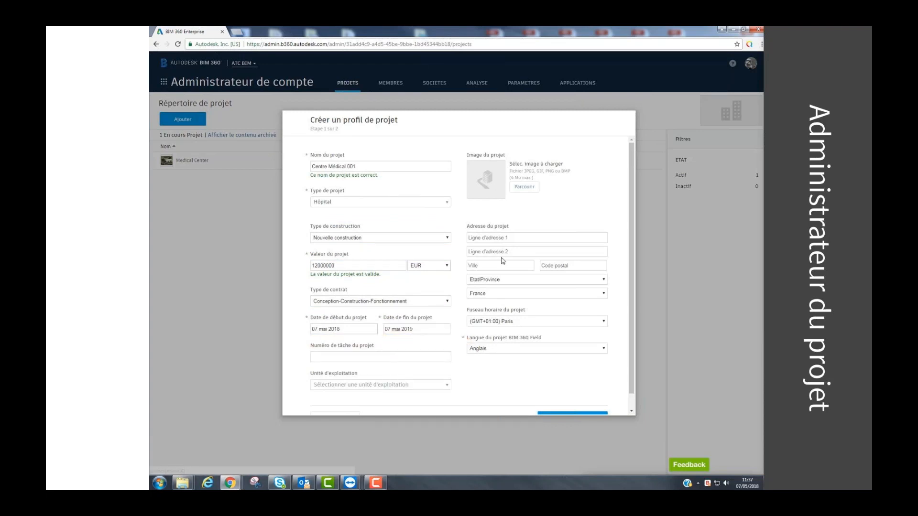
- Attach the Medical Center picture as the project image
left_click(529, 188)
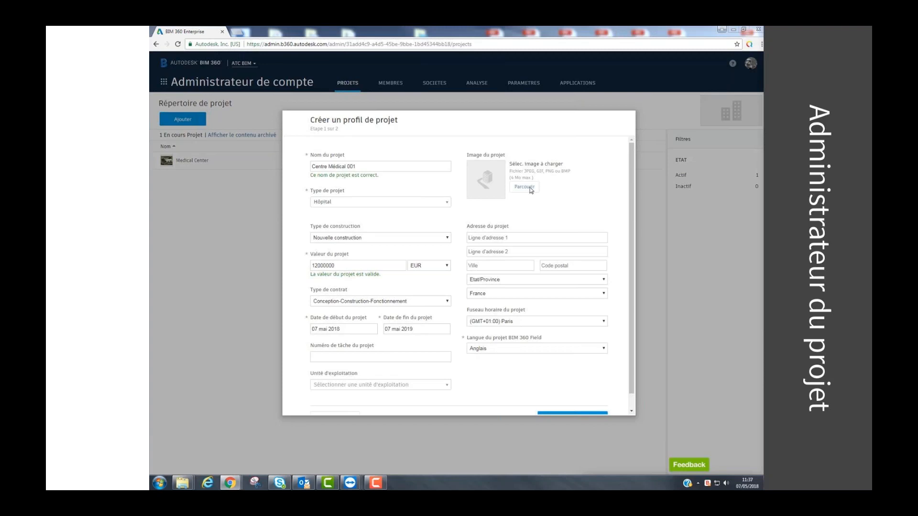
left_click(240, 186)
left_click(392, 245)
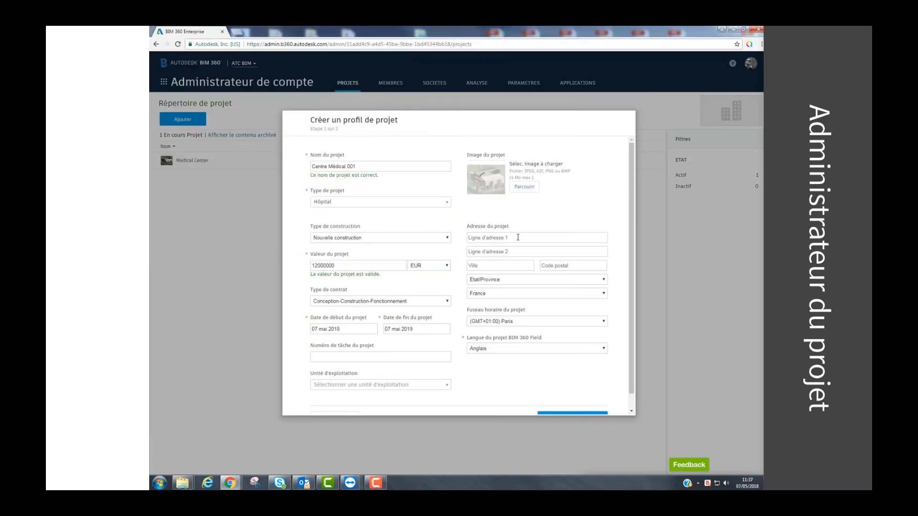
- Set address Miribel-Lanchâtre 38450, region Rhône-Alpes, language Français, and save the profile
left_click(520, 268)
type("M")
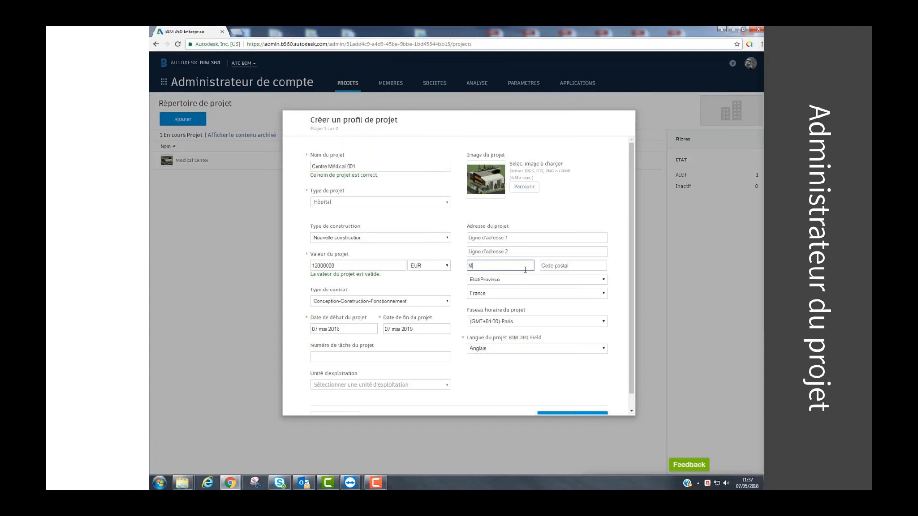
type("iribel-Lanchâtre")
left_click(552, 267)
type("38450")
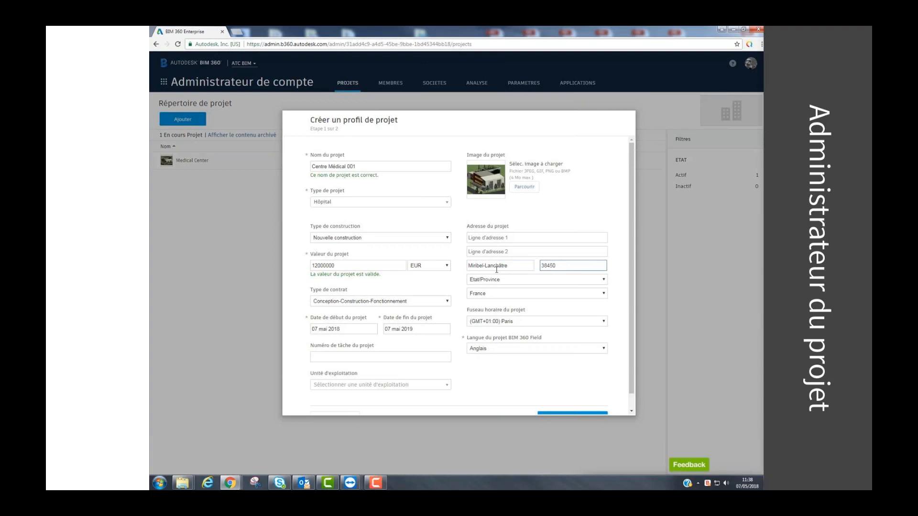
left_click(500, 280)
scroll(511, 363, "down", 3)
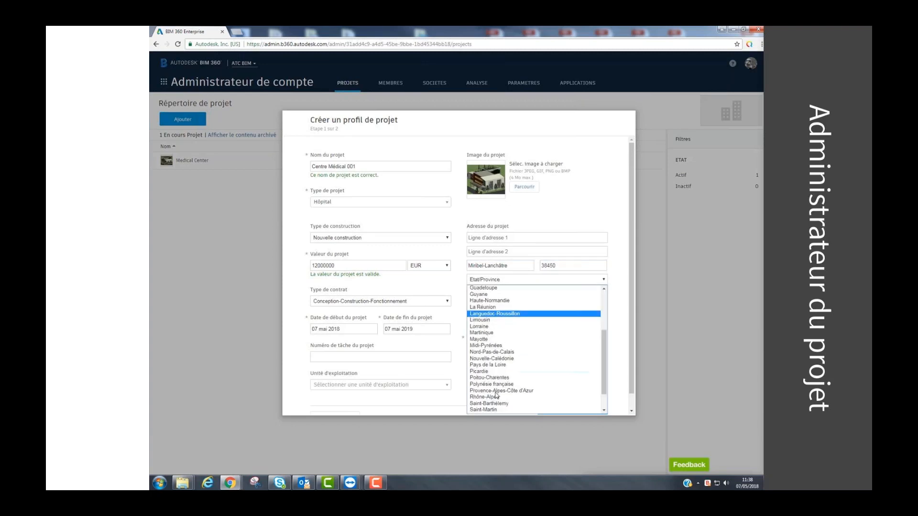
left_click(511, 396)
left_click(523, 351)
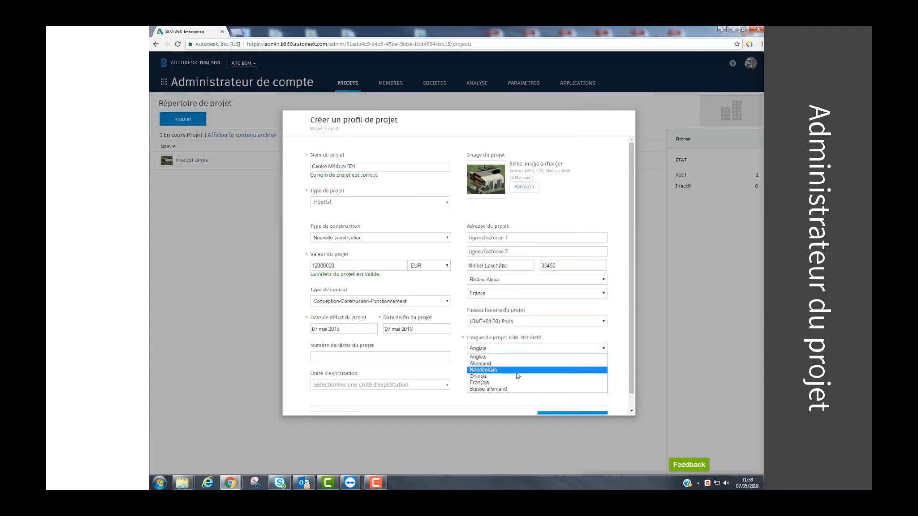
left_click(515, 379)
scroll(513, 363, "down", 1)
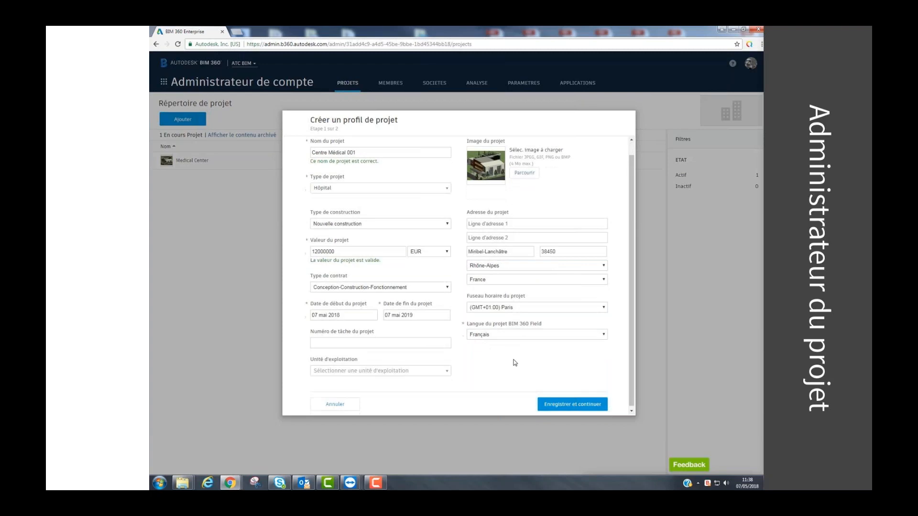
left_click(566, 401)
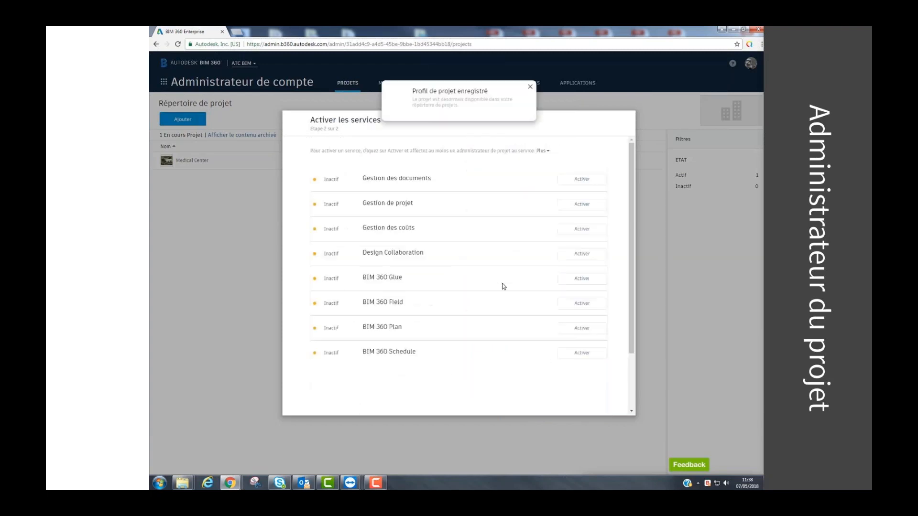
- Activate Document Management and save its administrator
left_click(582, 179)
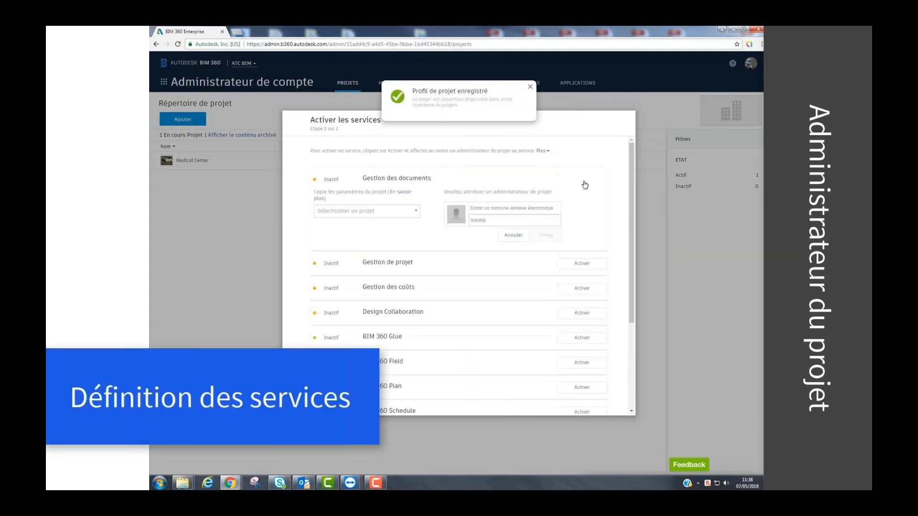
left_click(403, 213)
left_click(401, 212)
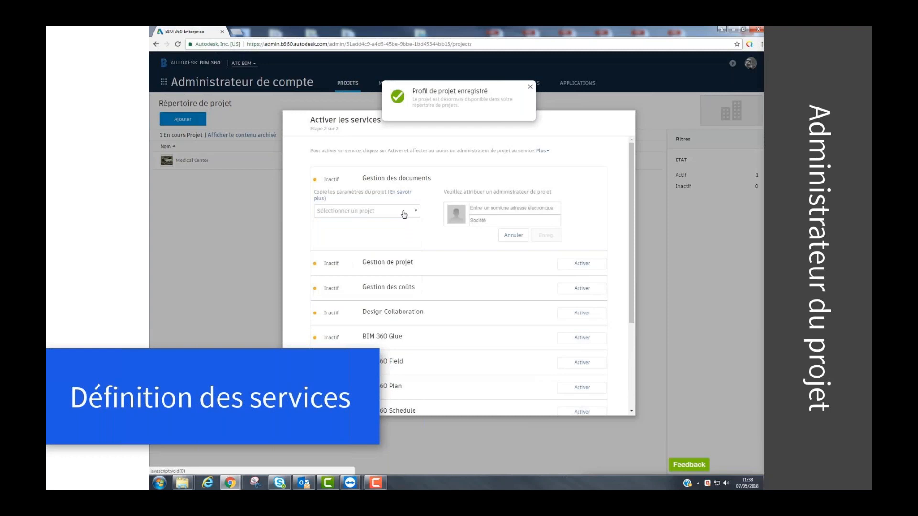
left_click(485, 223)
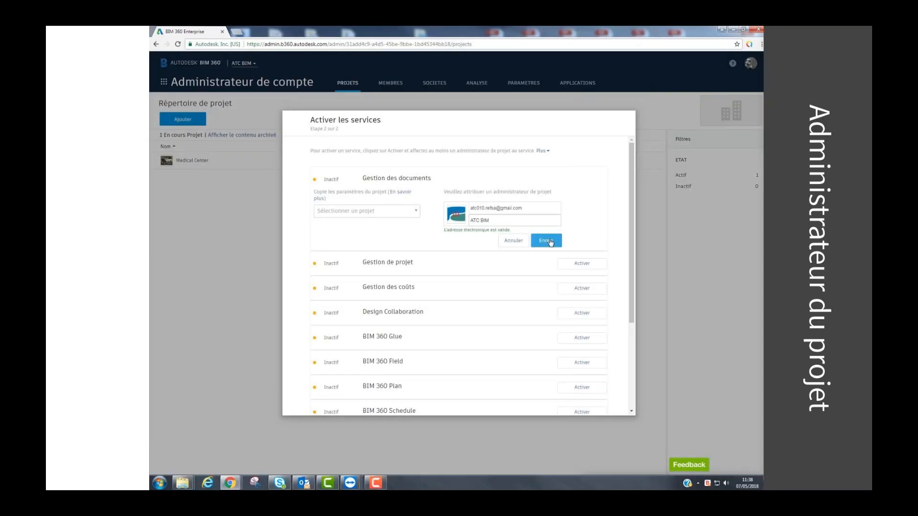
left_click(545, 239)
- Activate Project Management with company ATC BIM and the suggested administrator e-mail
left_click(582, 293)
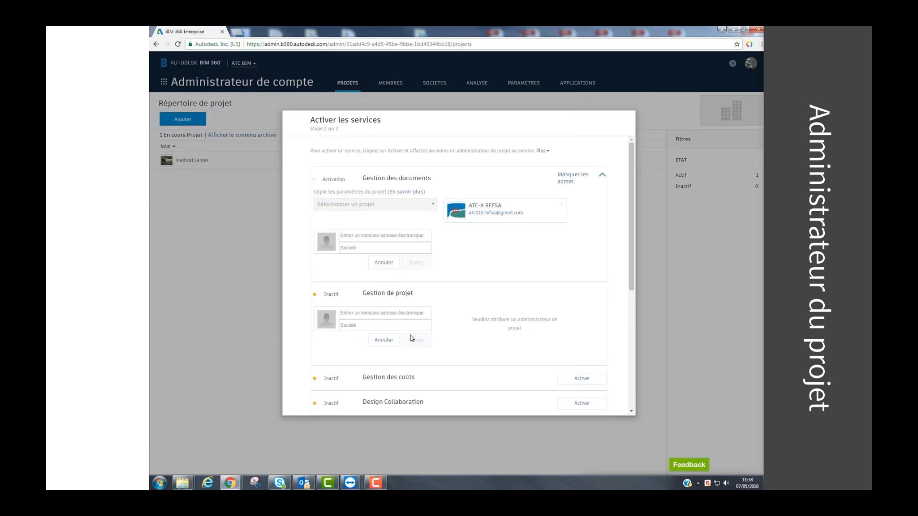
left_click(413, 325)
type("A")
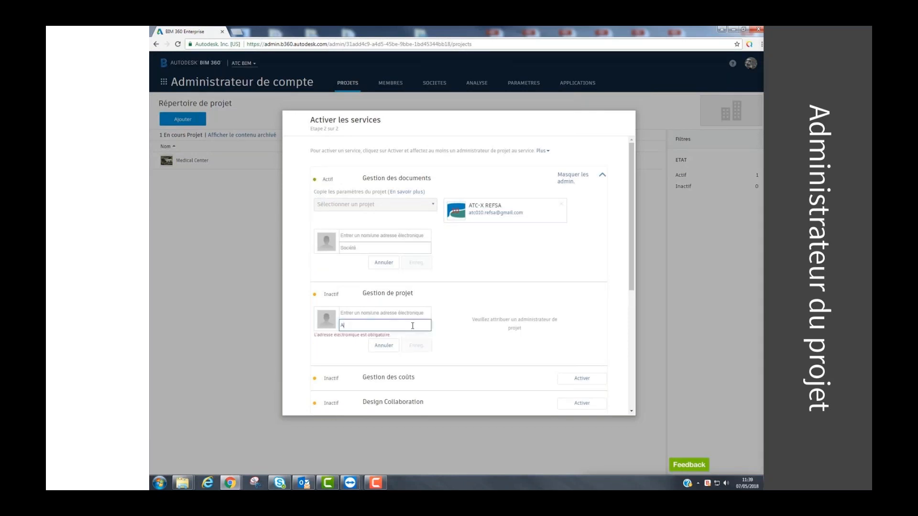
left_click(372, 337)
left_click(377, 310)
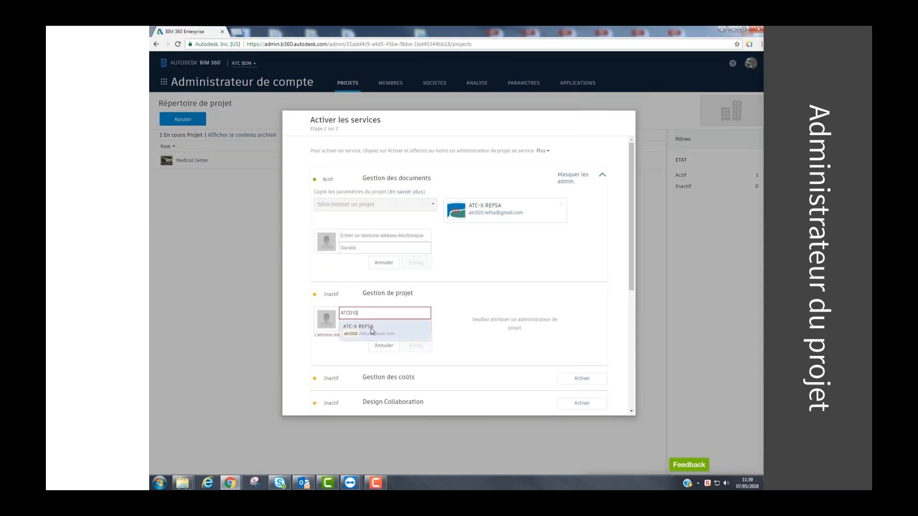
left_click(378, 330)
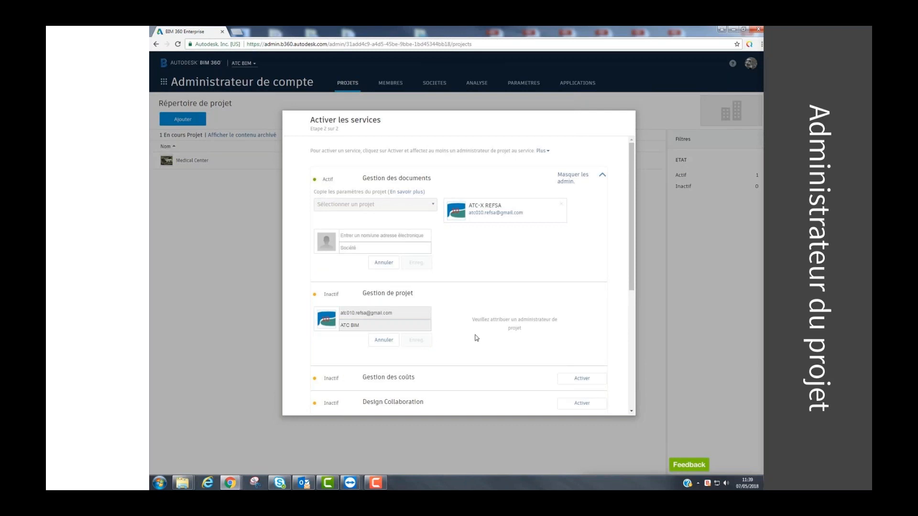
- Activate Cost Management with company ATC BIM and the administrator e-mail, and save
scroll(525, 311, "down", 2)
left_click(581, 301)
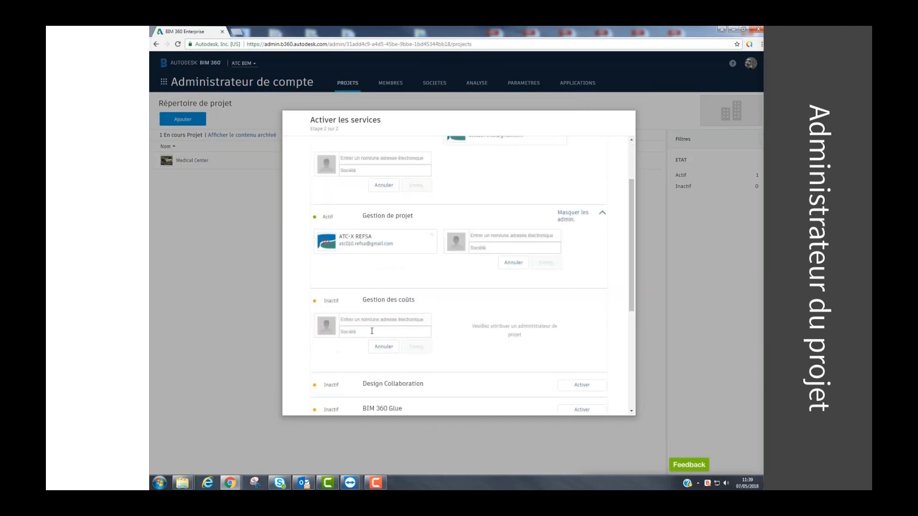
left_click(370, 331)
type("AT")
left_click(358, 341)
left_click(374, 320)
type("ATC010")
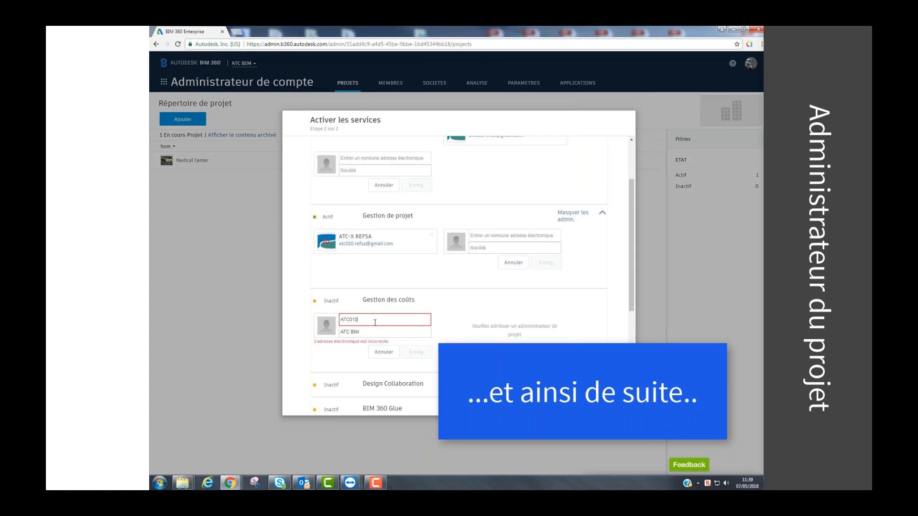
left_click(375, 330)
left_click(421, 353)
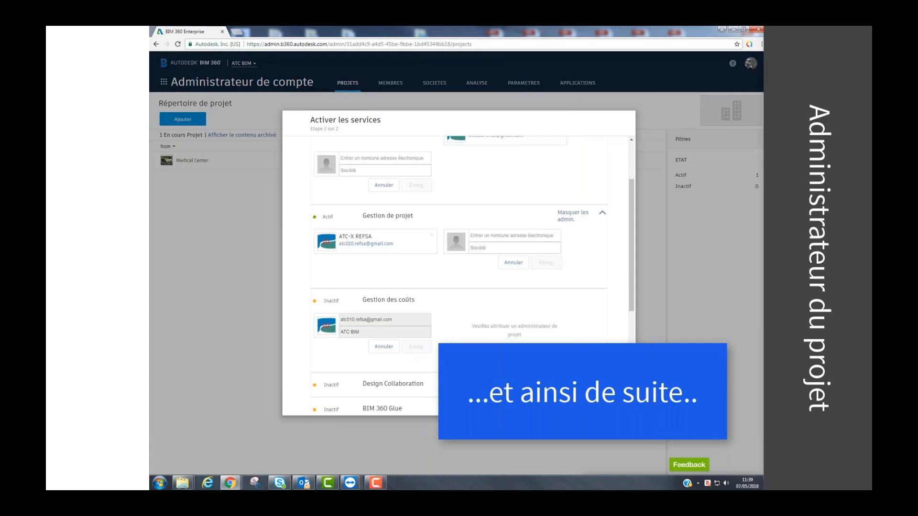
- Activate Design Collaboration with company ATC BIM and the administrator e-mail, and save
scroll(550, 333, "down", 2)
left_click(581, 307)
left_click(403, 338)
type("AT")
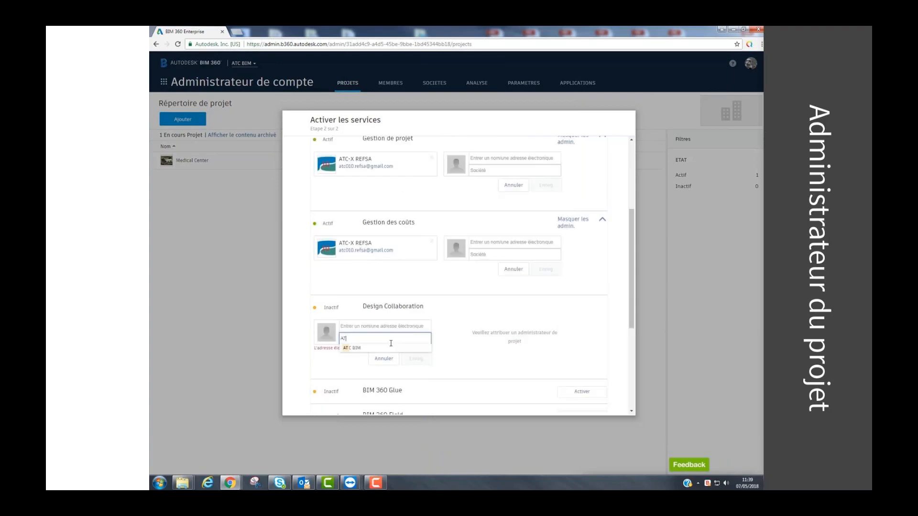
left_click(382, 348)
left_click(392, 330)
type("ATC01")
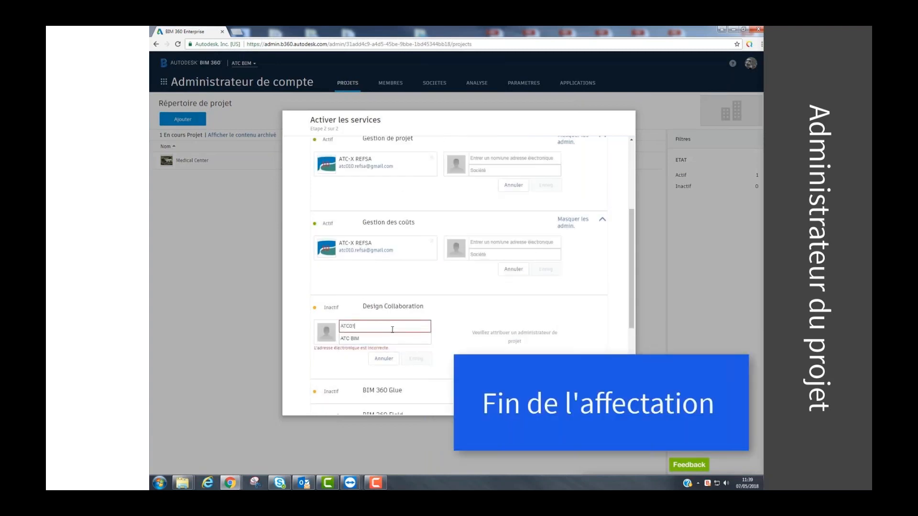
type("0")
left_click(375, 338)
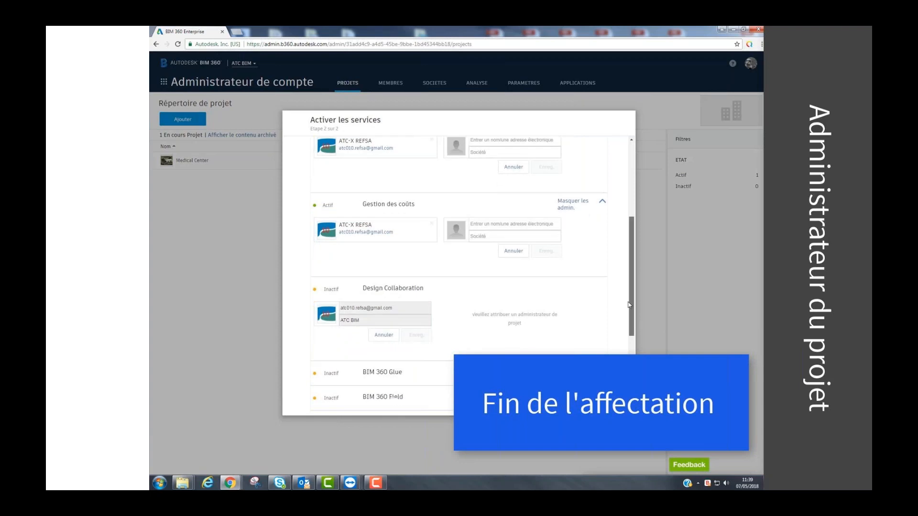
left_click(416, 355)
scroll(595, 294, "down", 3)
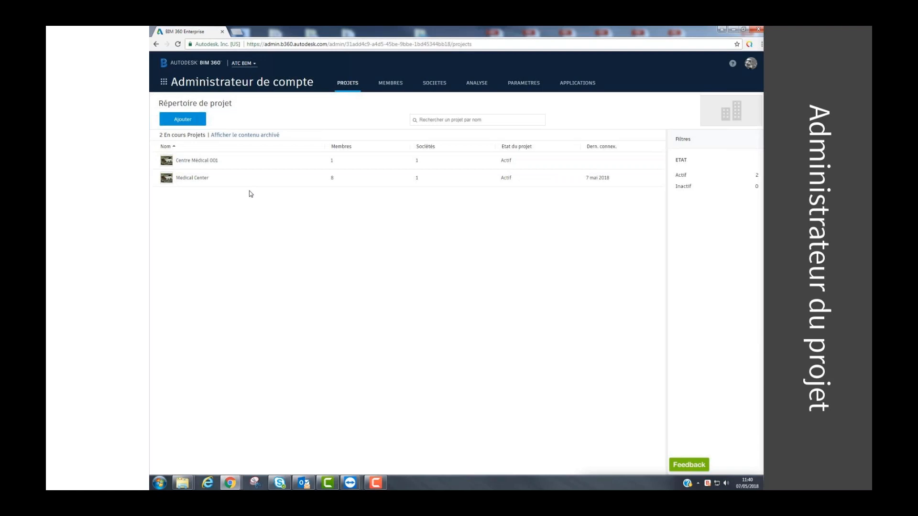
- Navigate from the account members directory to the Centre Médical 001 project administration
left_click(400, 84)
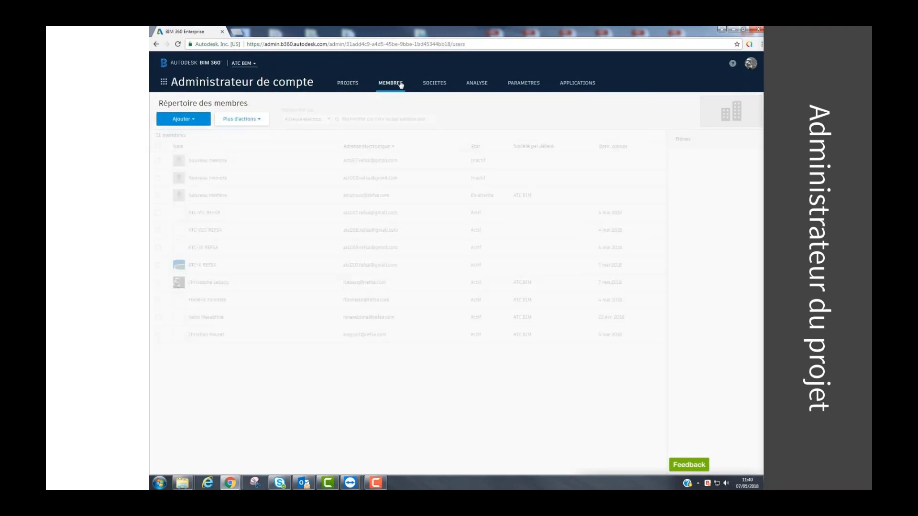
left_click(254, 64)
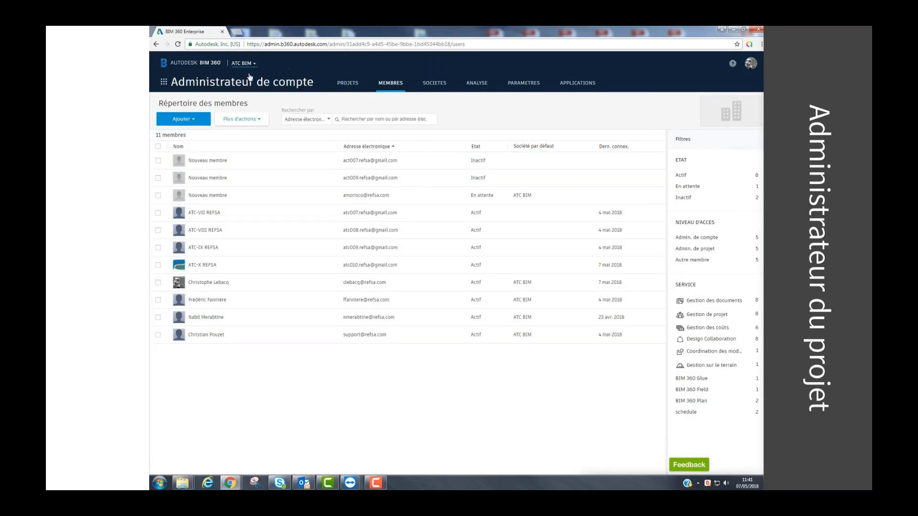
left_click(165, 84)
left_click(184, 118)
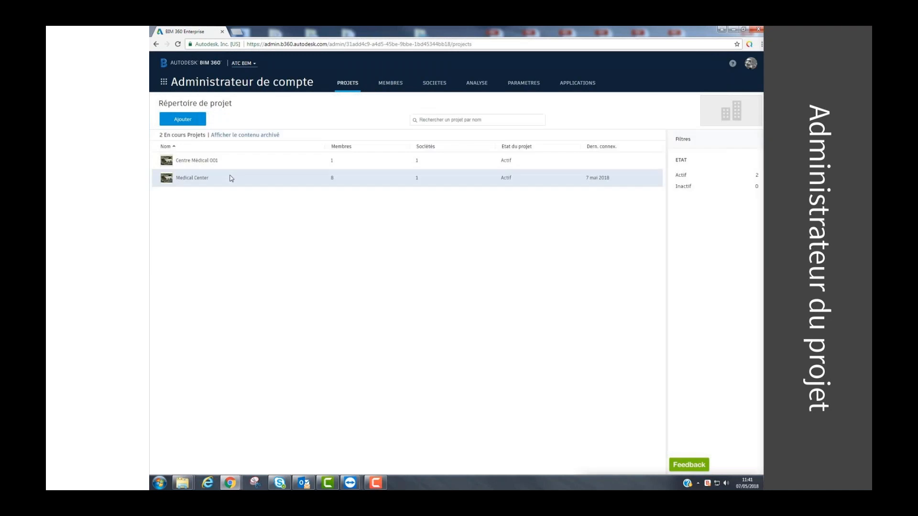
left_click(219, 163)
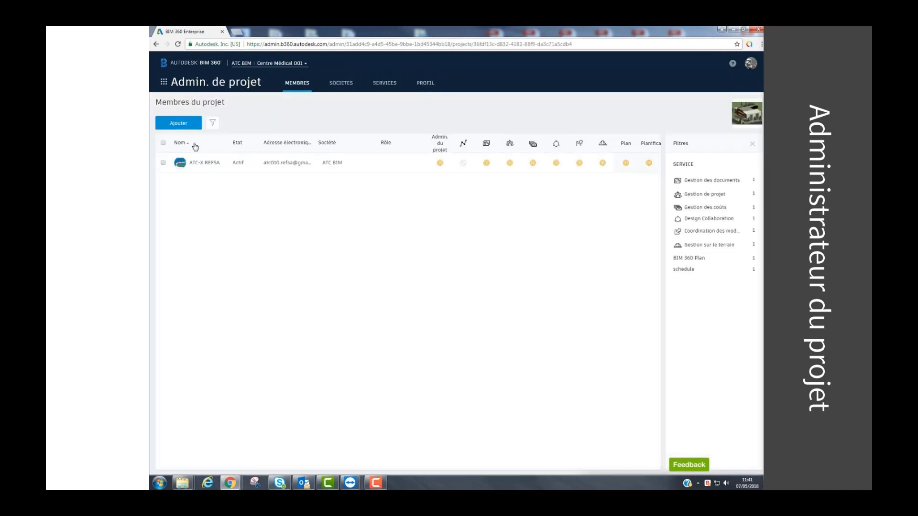
- Review the project's activated services, then return to its member list
left_click(167, 80)
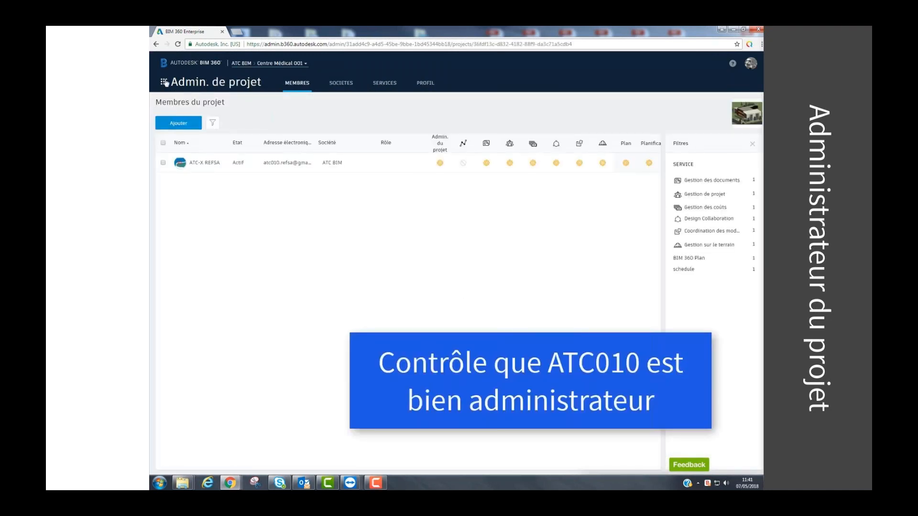
left_click(385, 85)
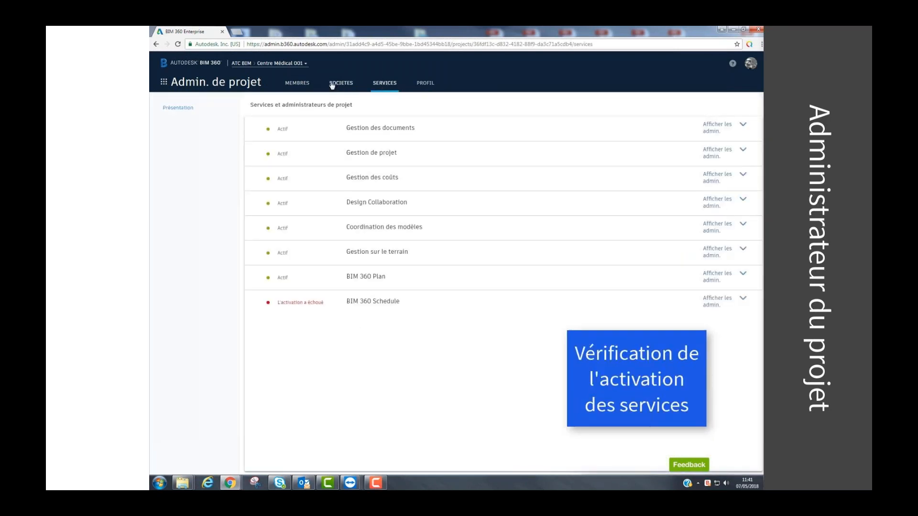
left_click(294, 84)
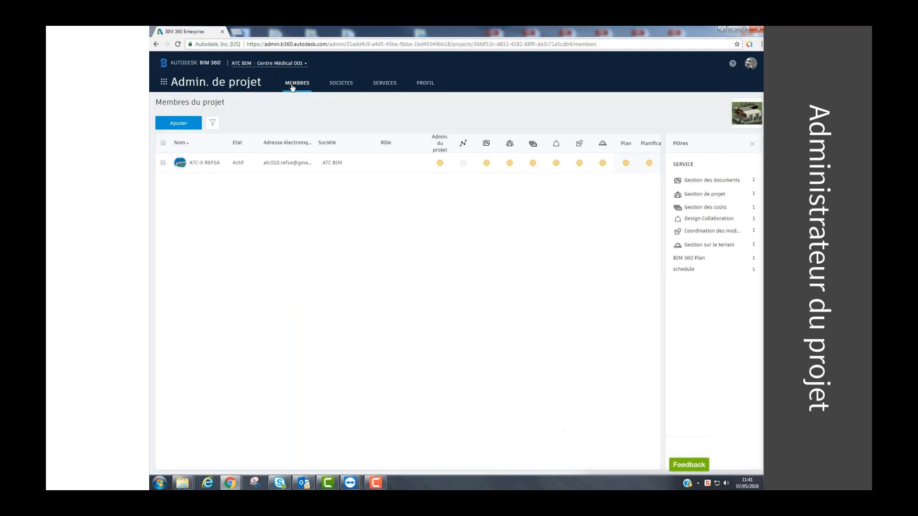
- Add a second user as project administrator with access to all services
left_click(186, 123)
type("c")
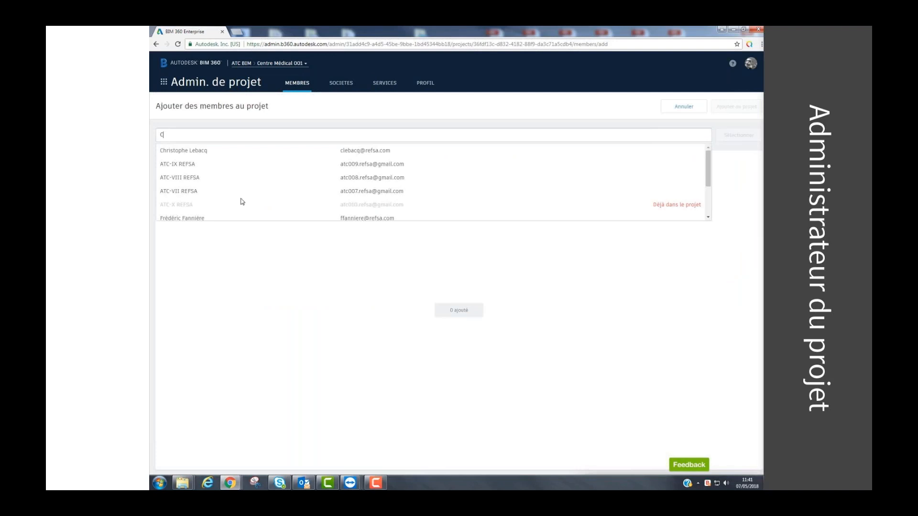
left_click(204, 156)
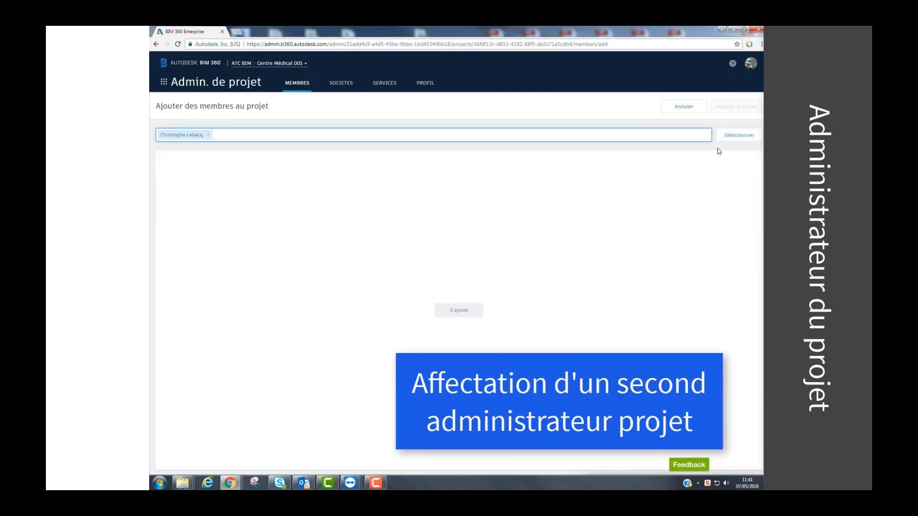
left_click(738, 135)
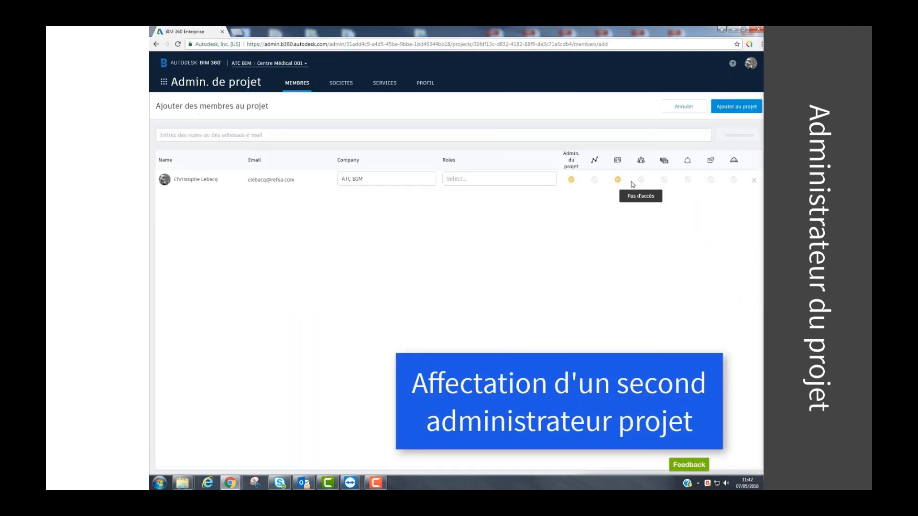
left_click(594, 180)
left_click(664, 180)
left_click(641, 180)
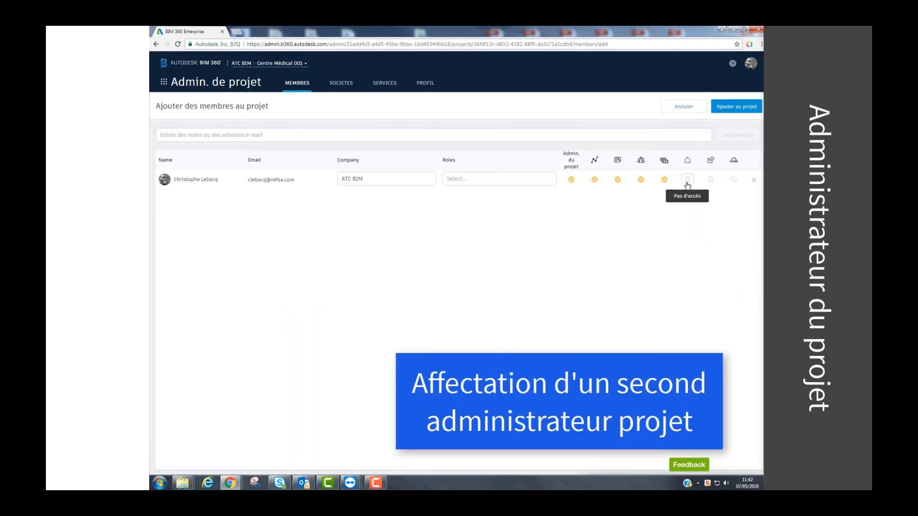
left_click(710, 180)
left_click(734, 180)
left_click(687, 180)
- Assign the new member the Project Manager role
left_click(492, 178)
scroll(552, 225, "down", 2)
mouse_move(552, 225)
left_mouse_down()
mouse_move(553, 239)
mouse_move(556, 206)
mouse_move(552, 214)
left_mouse_up()
scroll(506, 232, "down", 1)
scroll(506, 236, "down", 1)
left_click(496, 236)
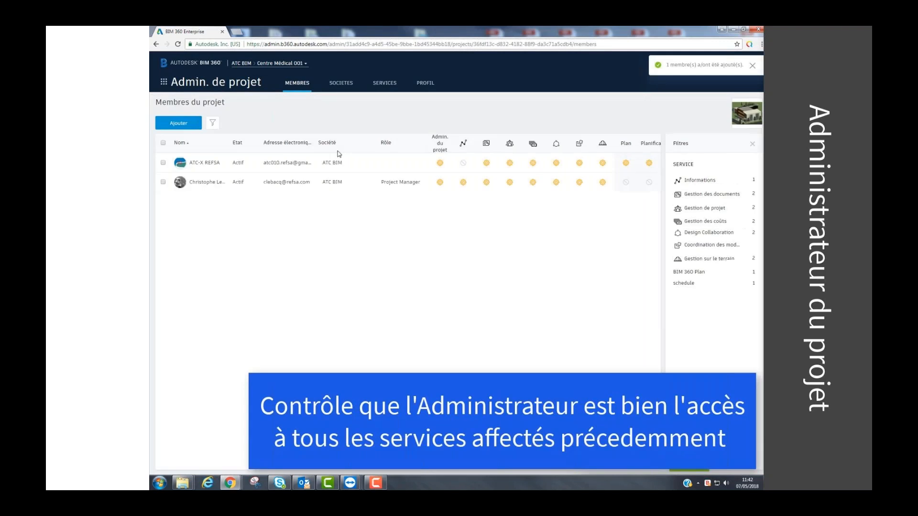
left_click(163, 82)
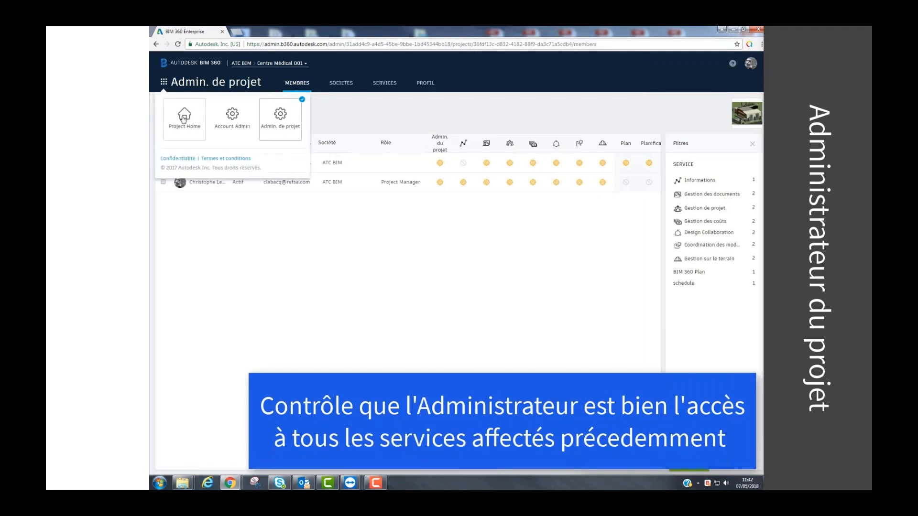
- Create Architecture and M.E.P subfolders under Fichiers de projet
left_click(191, 125)
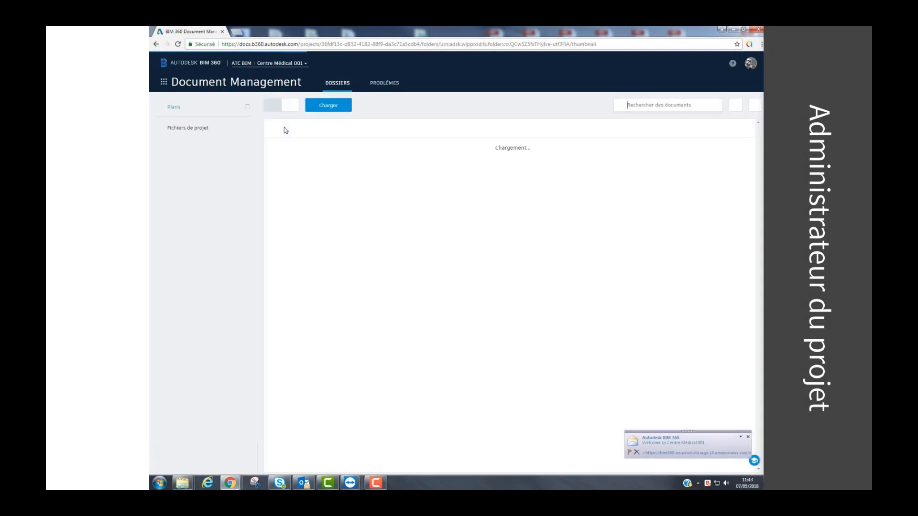
left_click(247, 128)
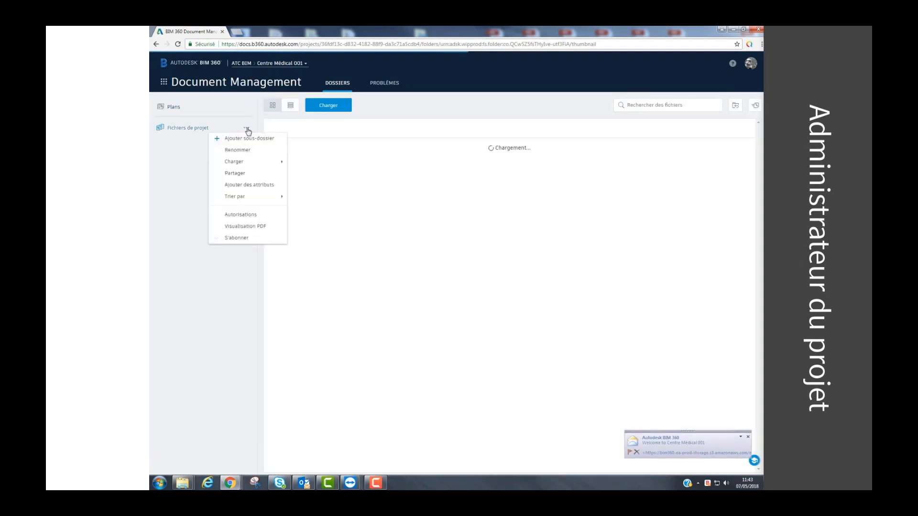
left_click(251, 139)
type("Archi")
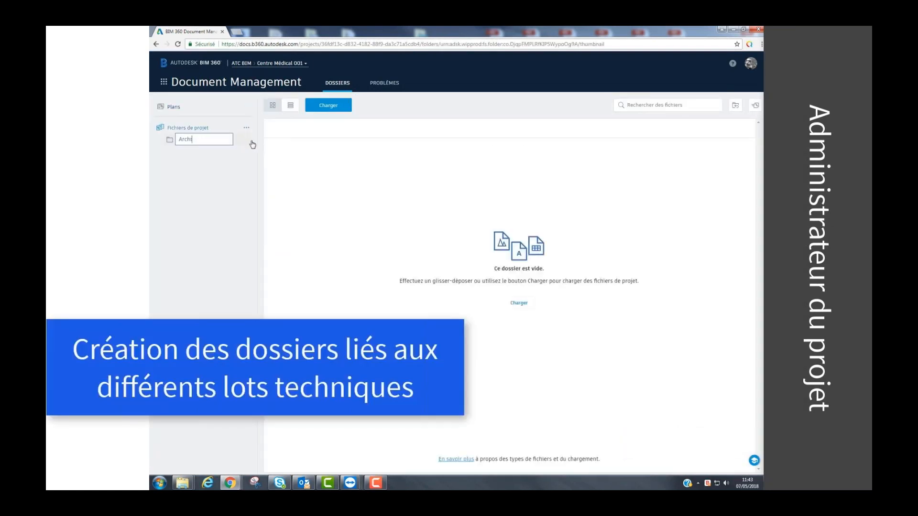
type("tecture")
key("Return")
left_click(246, 127)
left_click(252, 139)
type("M")
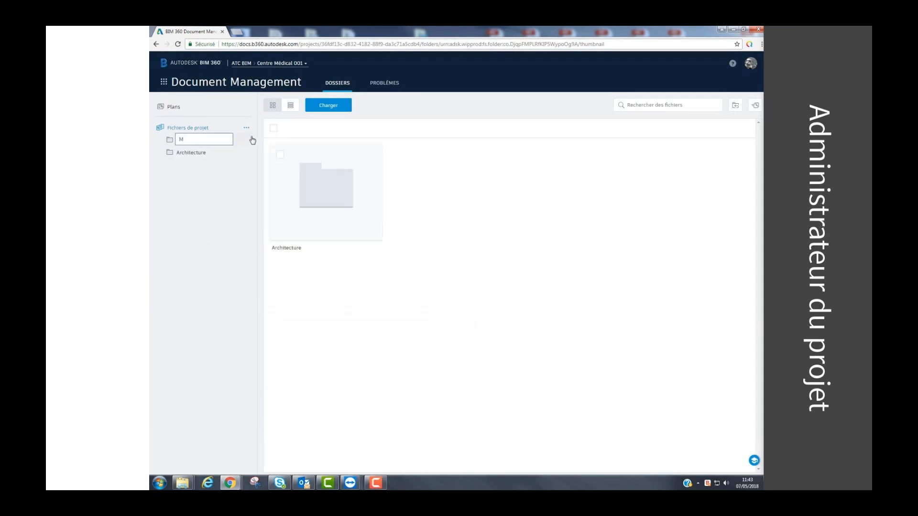
type(".E?.")
key("Return")
- Add the Structure subfolder under Fichiers de projet
left_click(247, 128)
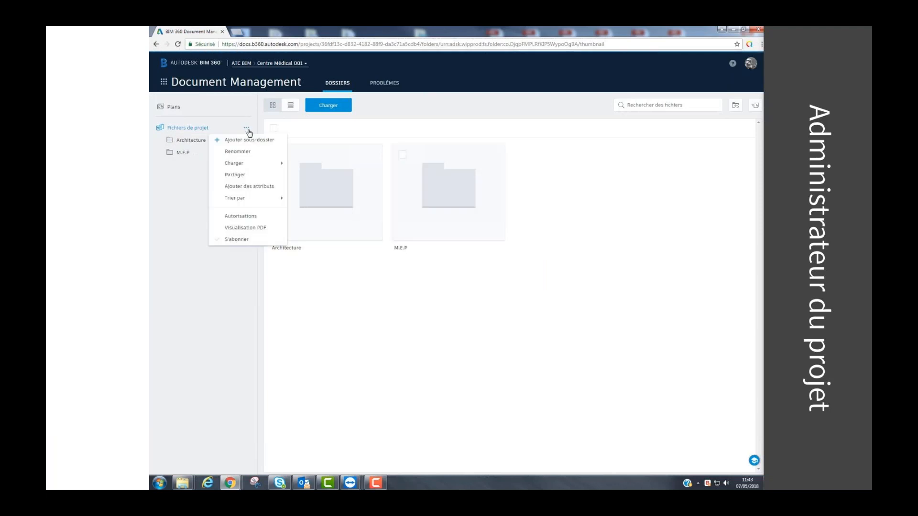
left_click(250, 139)
type("Structure")
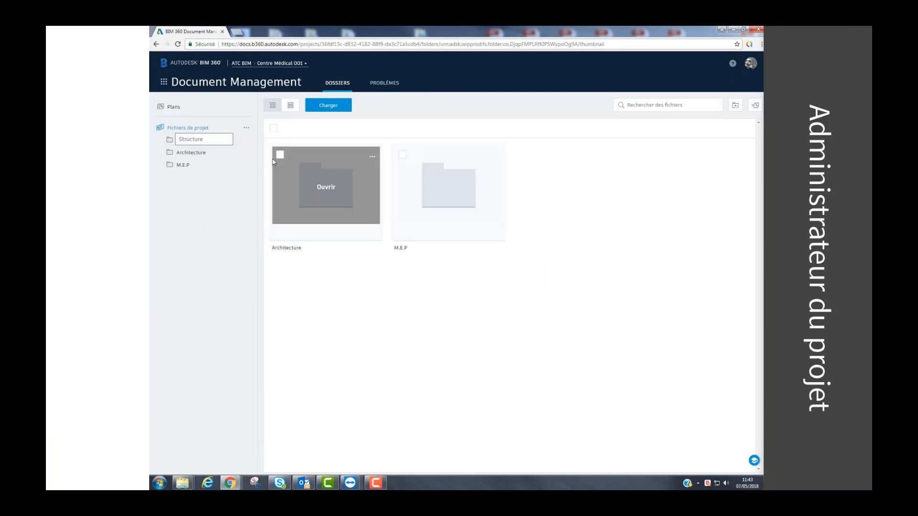
key("Return")
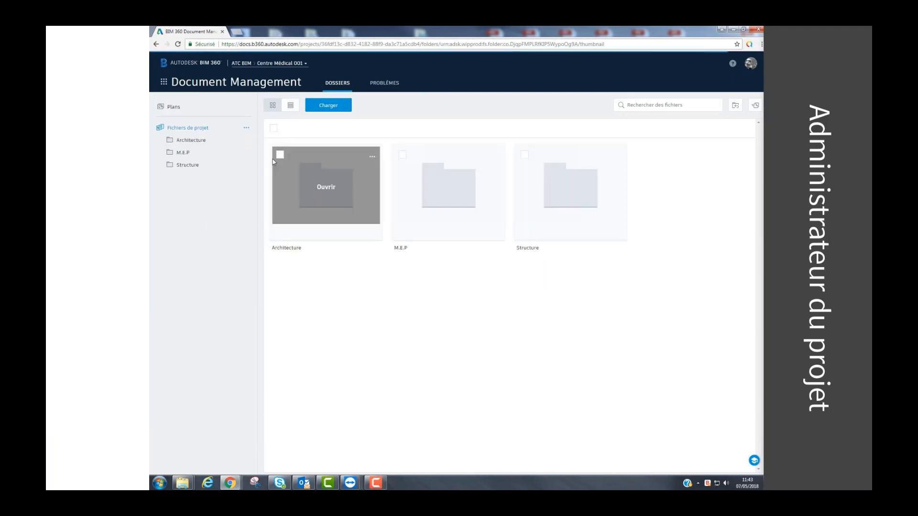
left_click(164, 82)
left_click(288, 211)
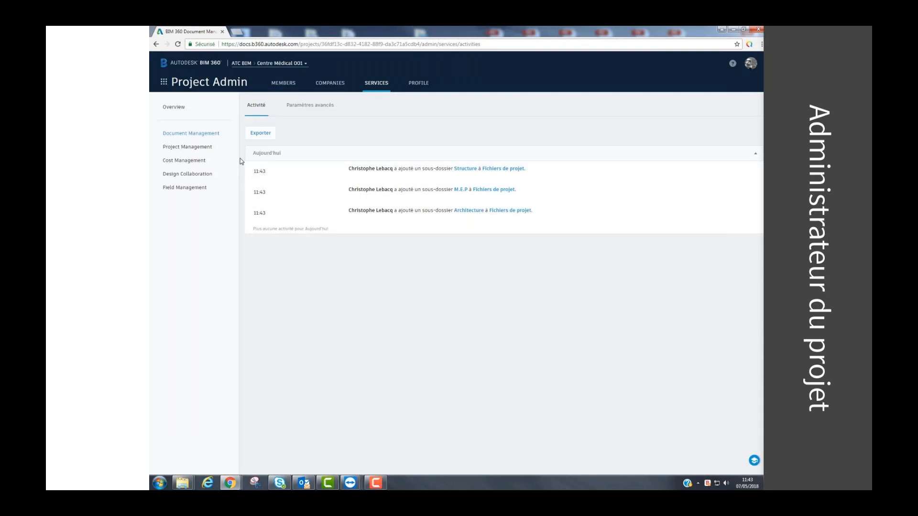
- Make the Architecture and M.E.P folders Design Collaboration teams
left_click(198, 173)
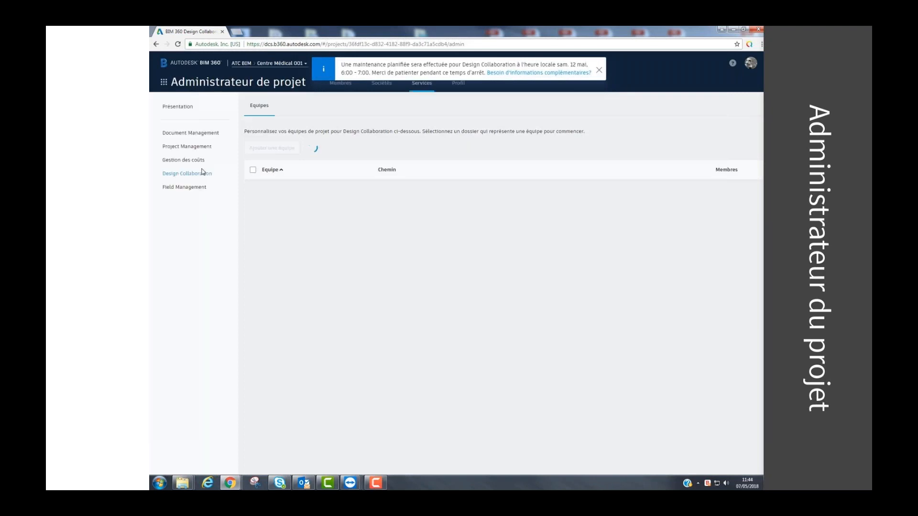
left_click(271, 149)
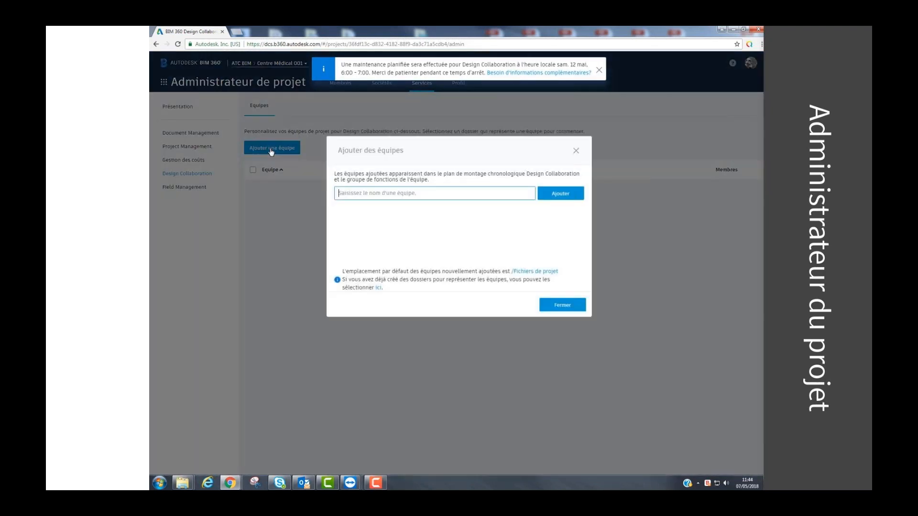
left_click(378, 287)
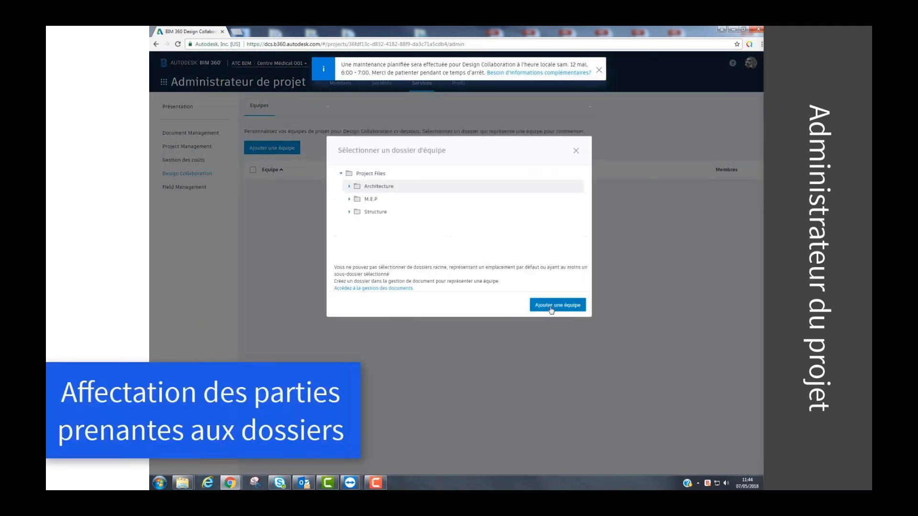
left_click(550, 307)
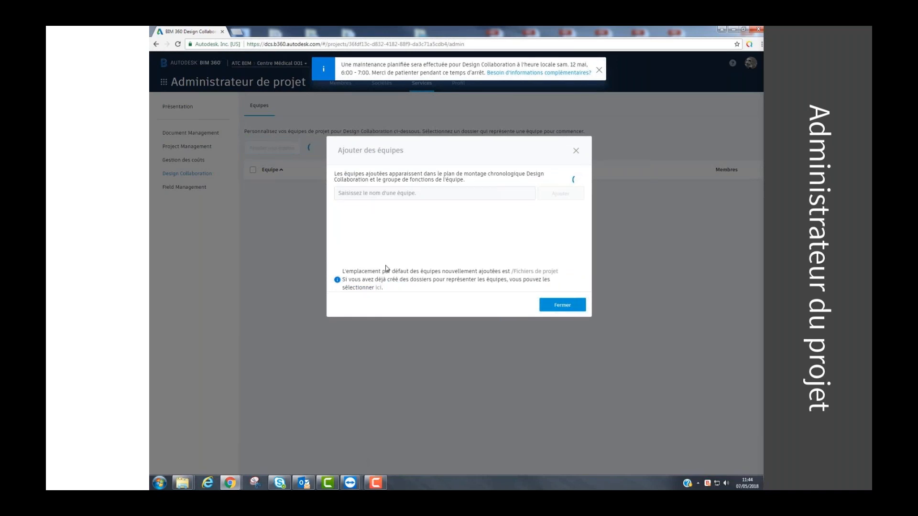
left_click(379, 287)
left_click(341, 174)
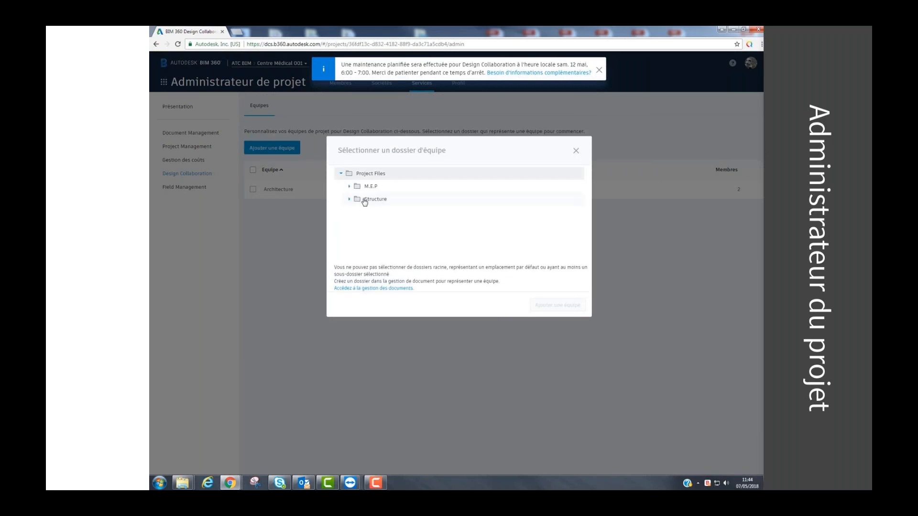
left_click(356, 187)
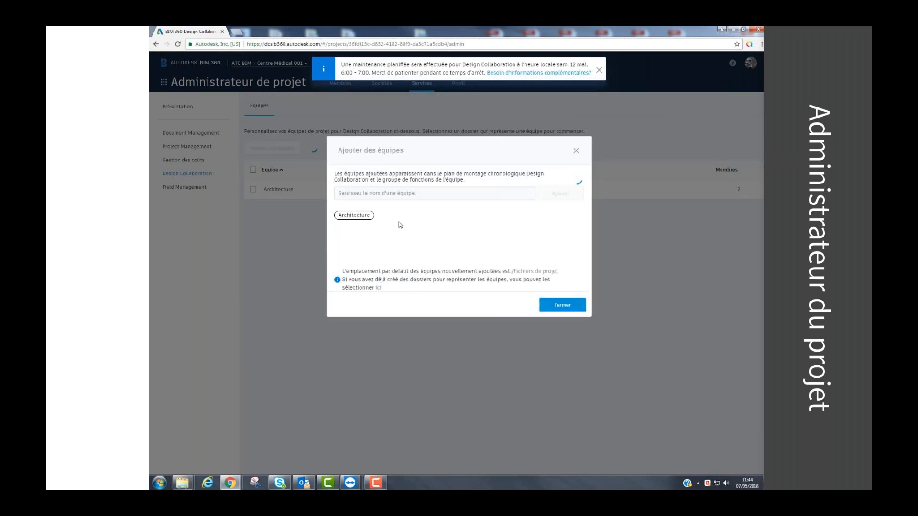
- Add the Structure folder as a team and close the team dialog
left_click(379, 288)
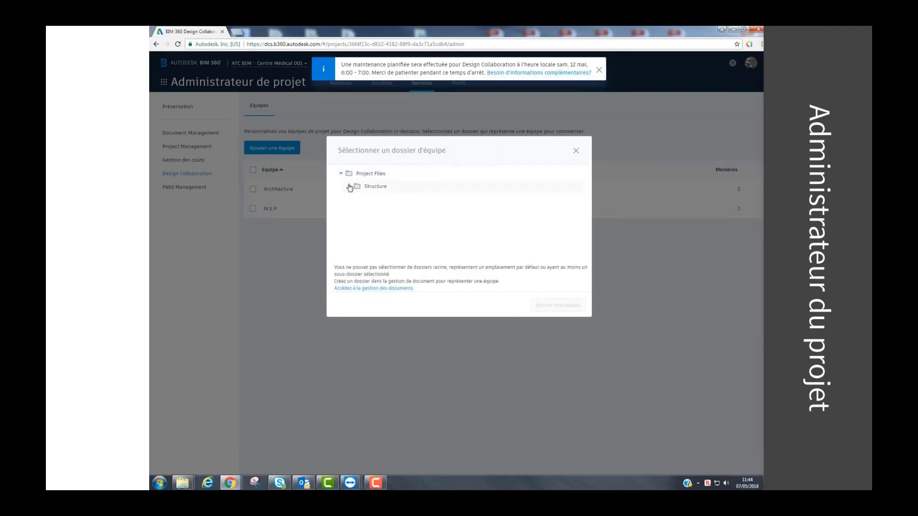
left_click(363, 187)
left_click(557, 305)
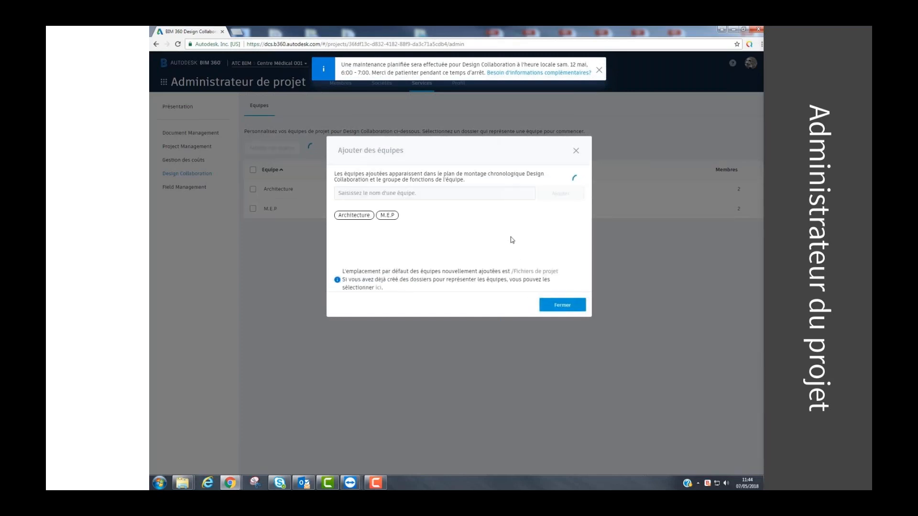
left_click(569, 308)
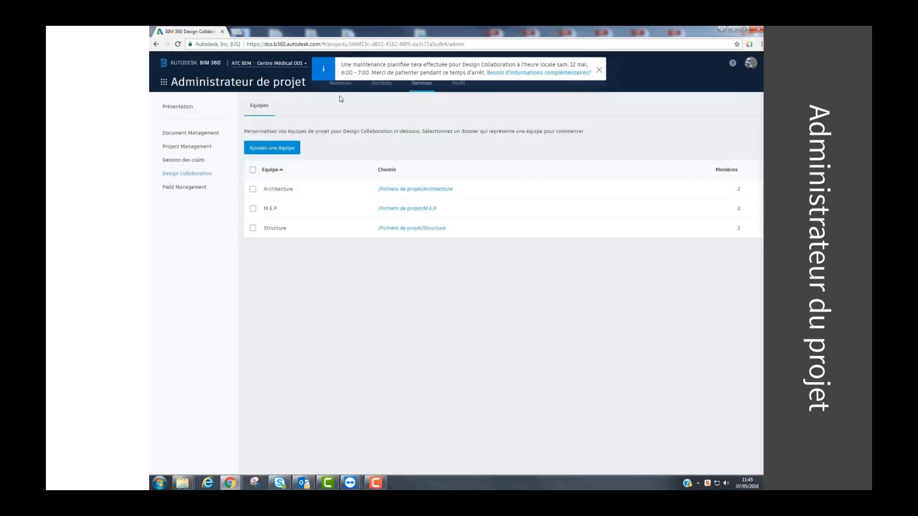
left_click(340, 84)
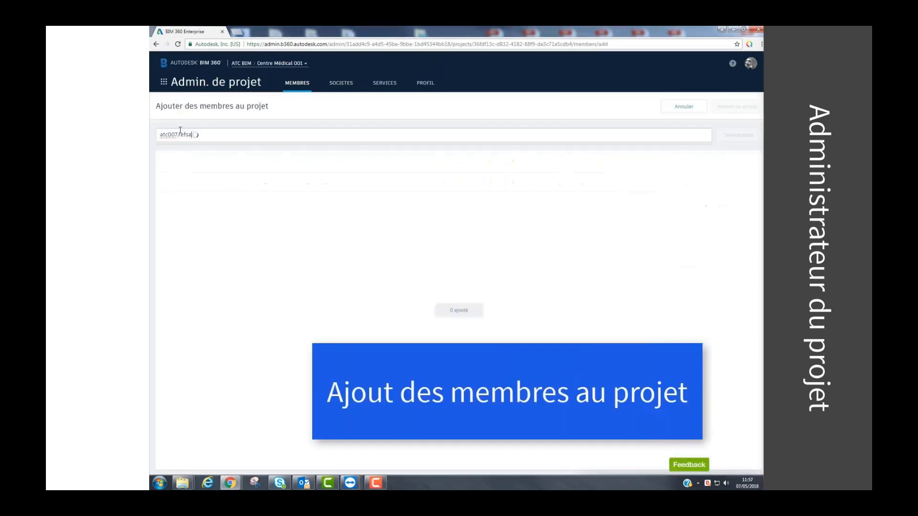
- Select three users by e-mail search and move them into the members table
type("gmail.com")
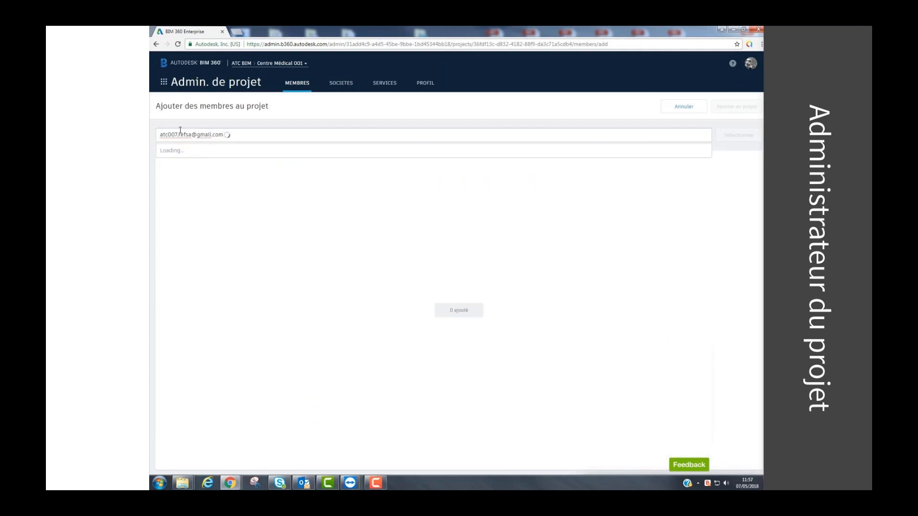
left_click(223, 152)
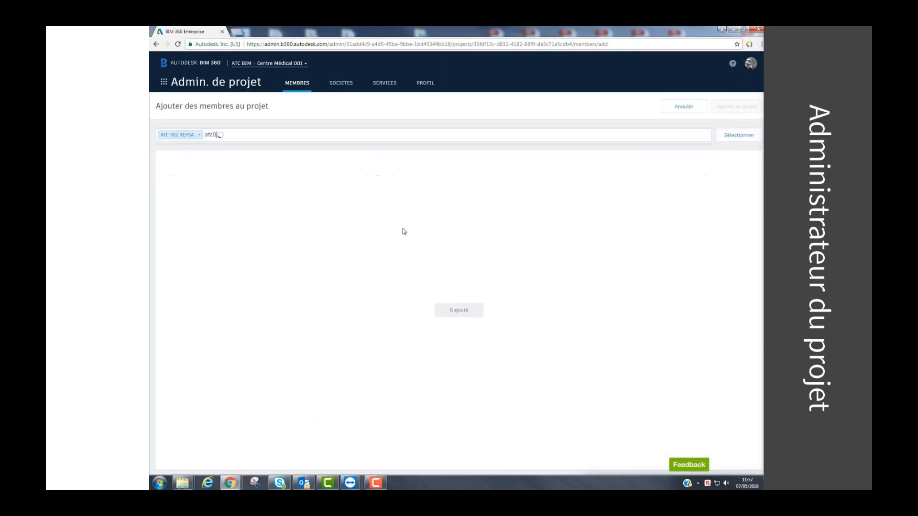
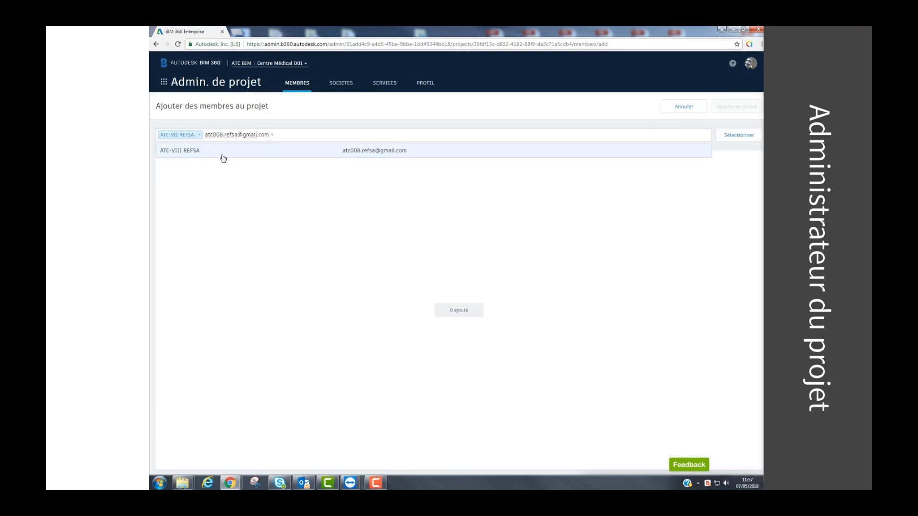
left_click(223, 153)
type("atc")
left_click(277, 150)
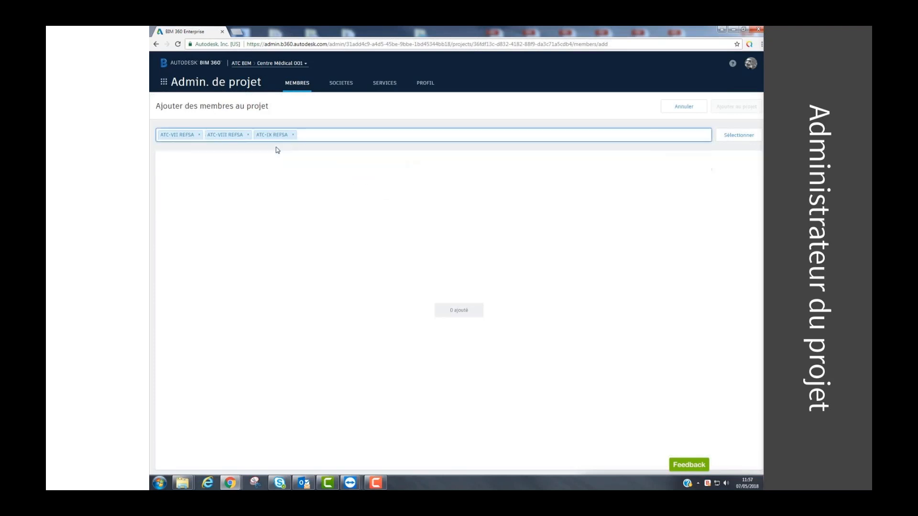
left_click(738, 134)
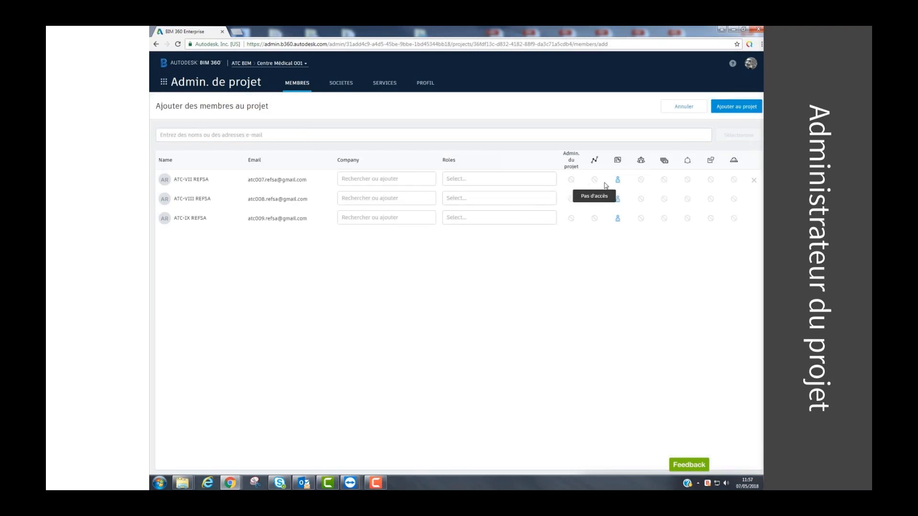
- Grant the three new users access to their services and add them to the project
left_click(641, 180)
left_click(641, 199)
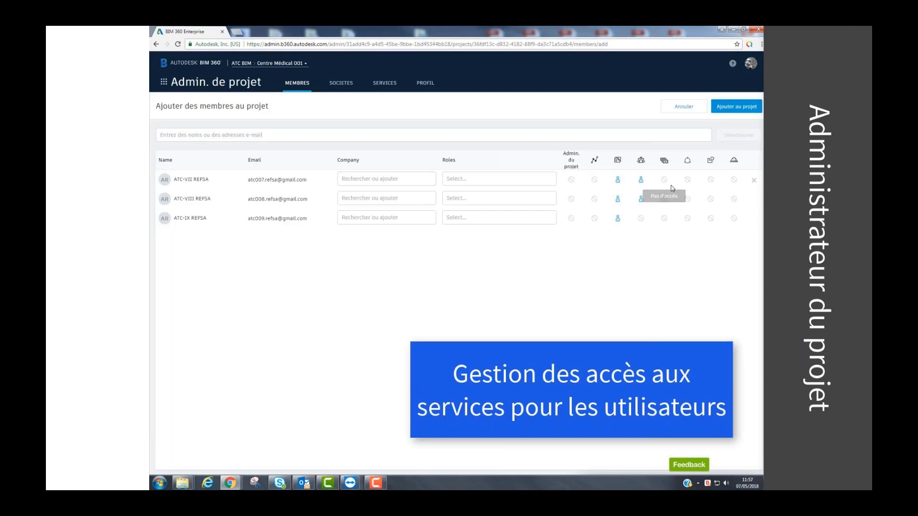
left_click(664, 179)
left_click(640, 218)
left_click(664, 199)
left_click(687, 179)
left_click(710, 179)
left_click(710, 199)
left_click(687, 198)
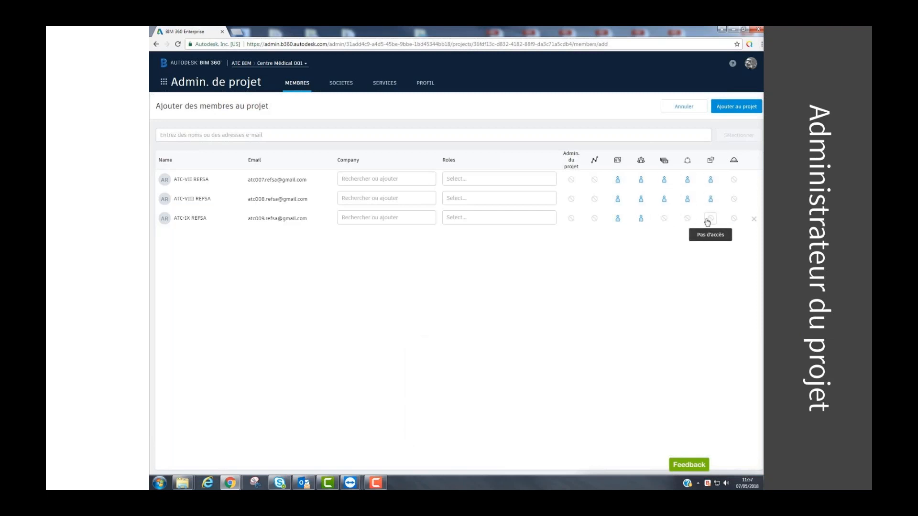
left_click(710, 218)
left_click(737, 219)
left_click(734, 109)
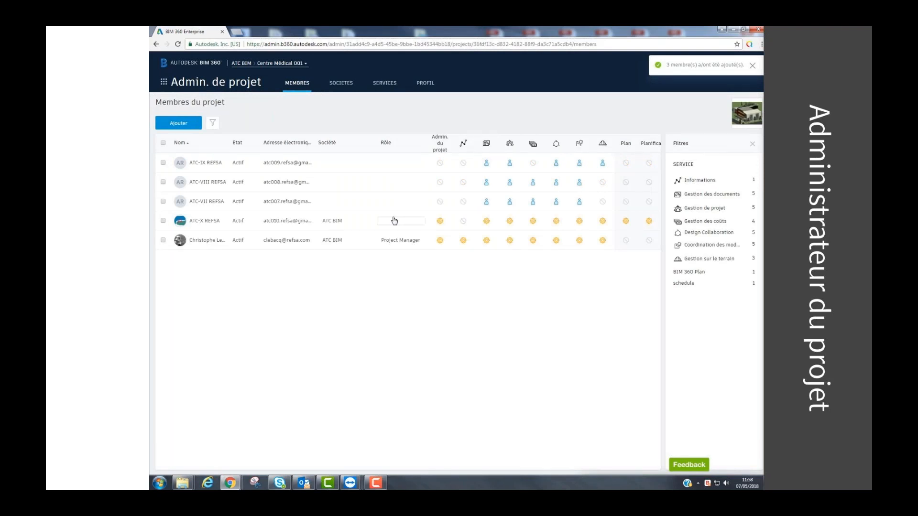
- Assign the new members the roles Construction Manager, Architect, Architect and Project Manager, then open Design Collaboration
left_click(400, 163)
left_click(404, 196)
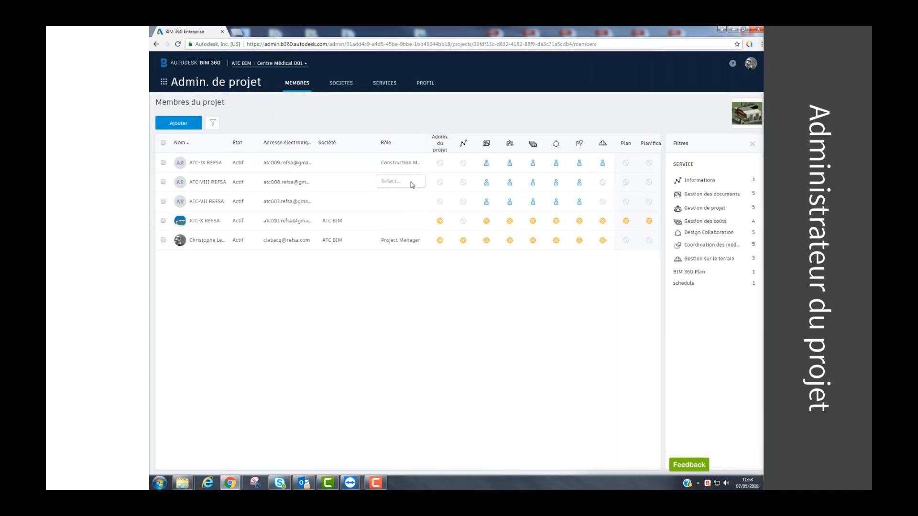
left_click(403, 204)
left_click(407, 203)
left_click(406, 215)
left_click(403, 221)
left_click(407, 220)
scroll(420, 267, "down", 3)
scroll(422, 276, "down", 2)
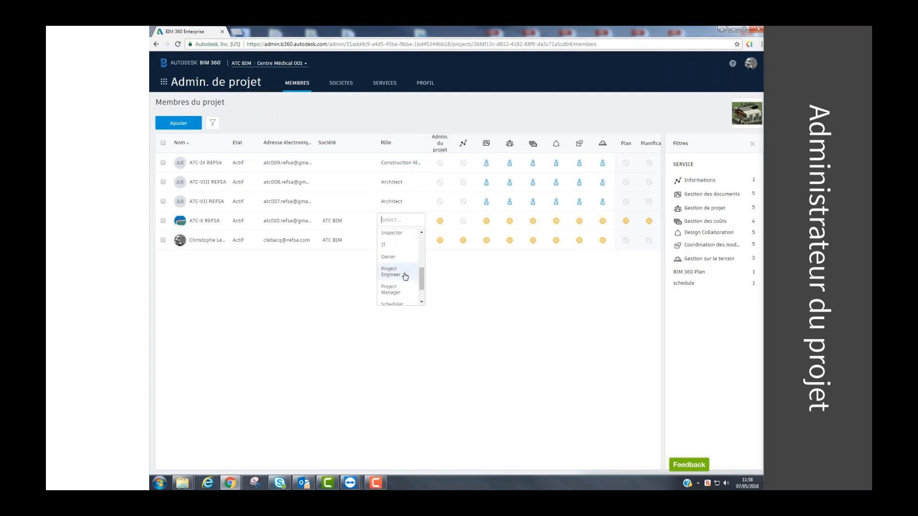
left_click(404, 293)
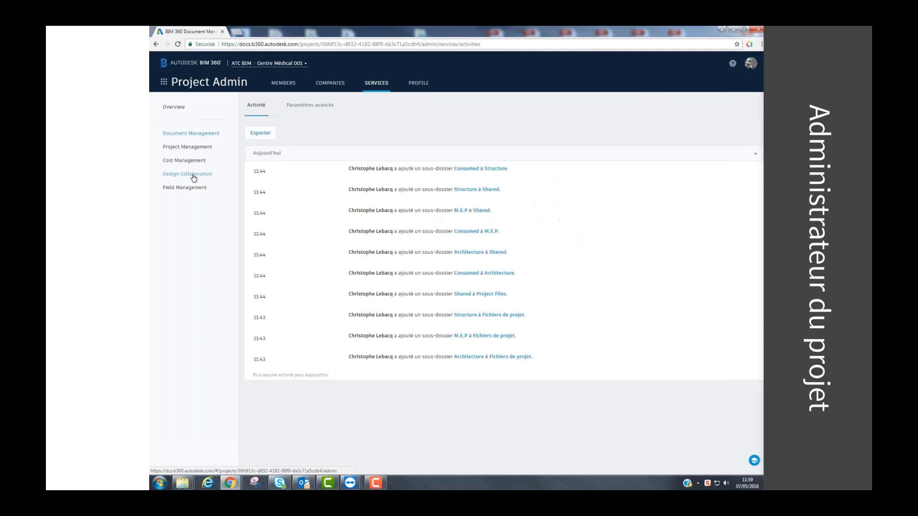
left_click(193, 177)
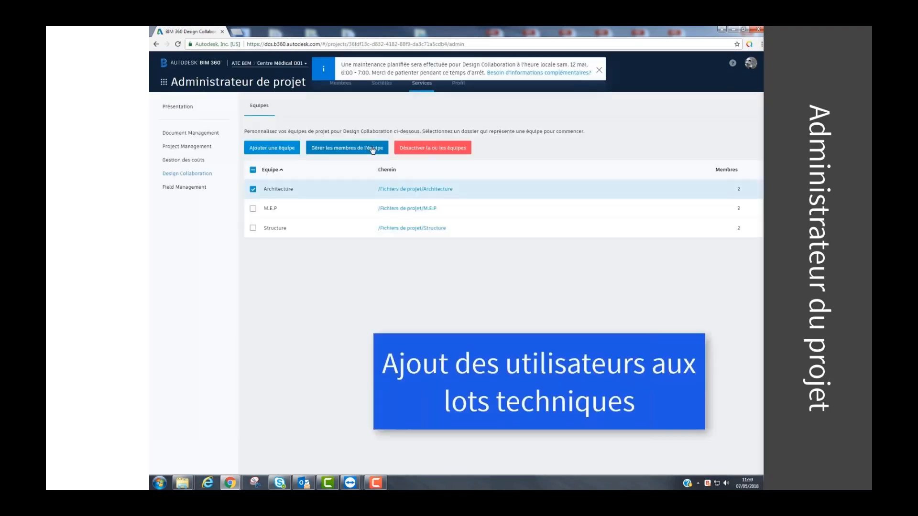
- Add two users found by searching 'at' to the Architecture team
left_click(372, 149)
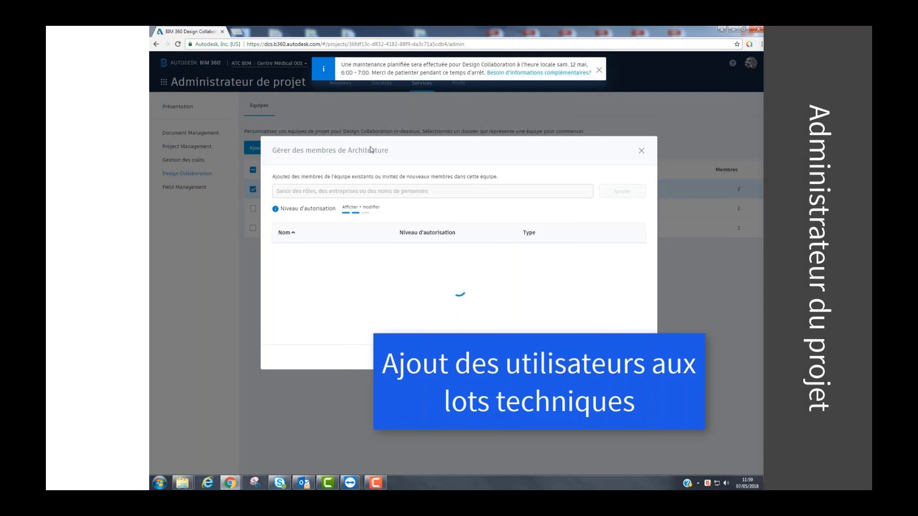
left_click(358, 190)
type("at")
left_click(287, 233)
left_click(357, 191)
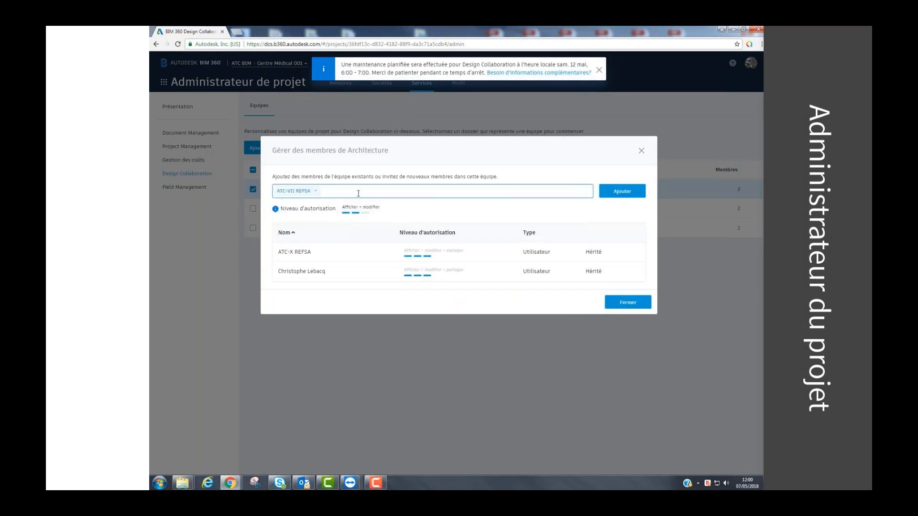
type("at")
left_click(296, 234)
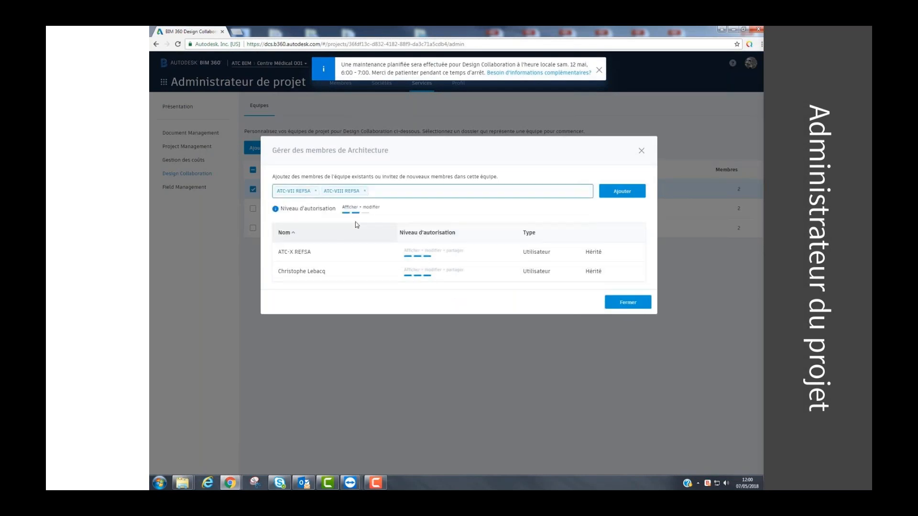
left_click(627, 192)
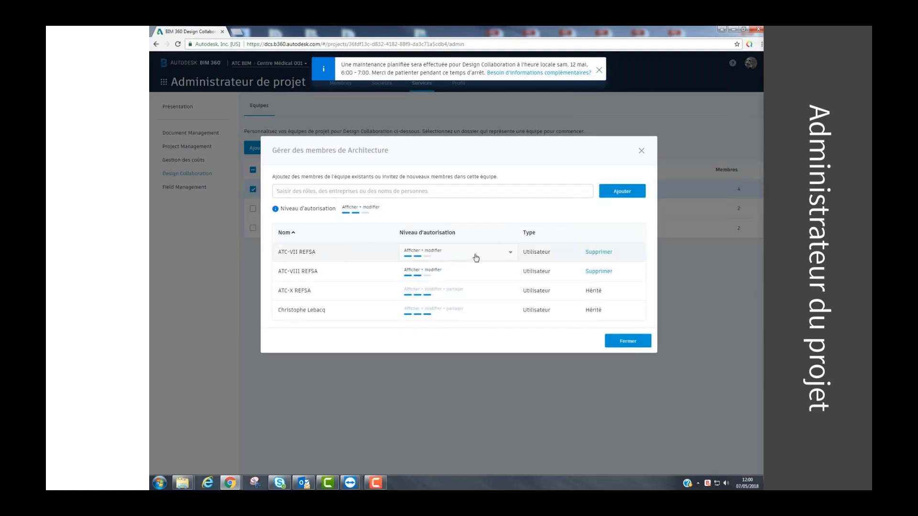
- Give the new Architecture members 'Afficher + modifier + partager' and view-and-edit permission levels
left_click(475, 256)
left_click(462, 293)
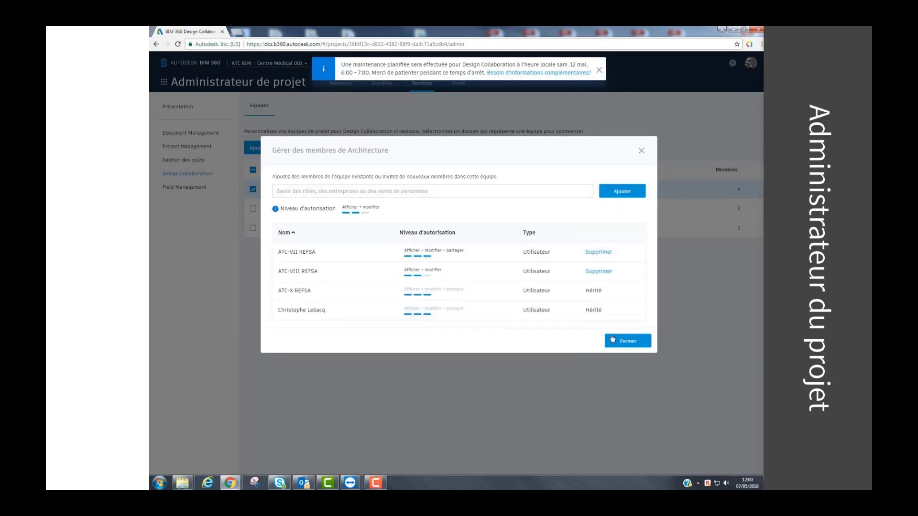
left_click(459, 270)
left_click(458, 313)
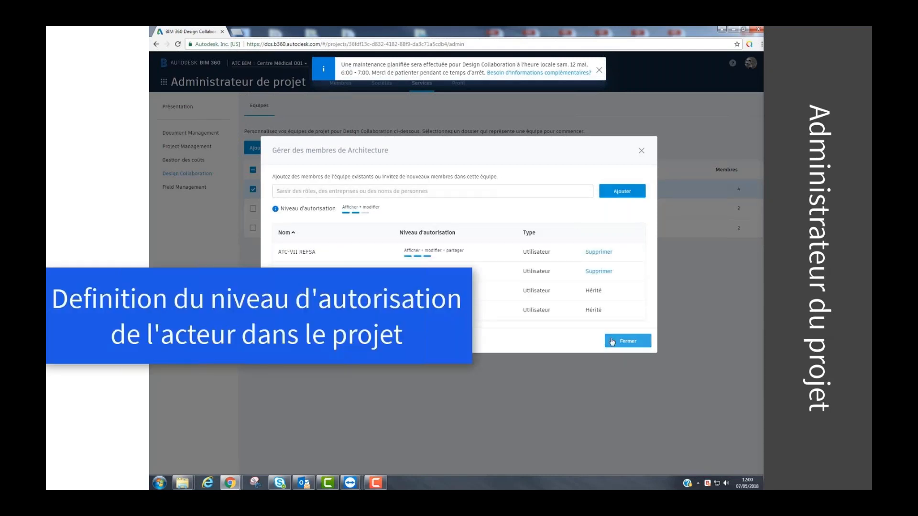
left_click(612, 342)
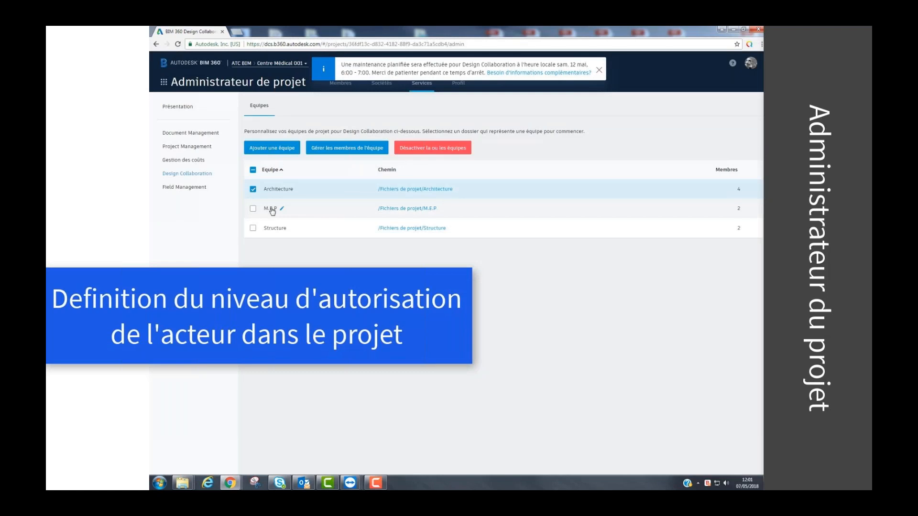
- Add a new user to the M.E.P team with 'Afficher + modifier + partager' permission
left_click(253, 208)
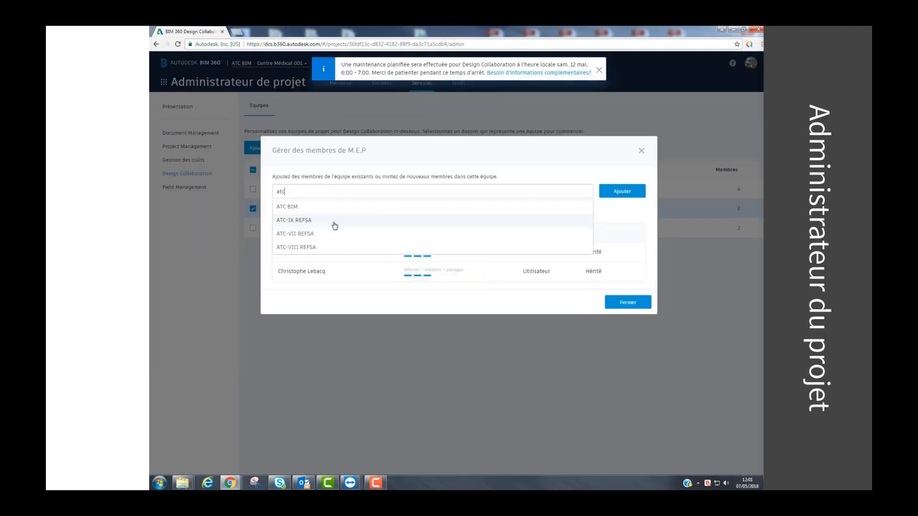
left_click(334, 225)
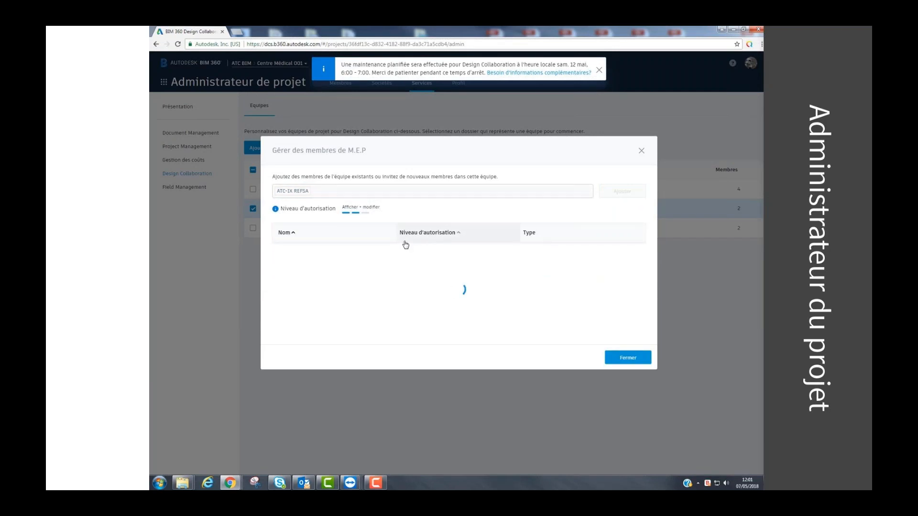
left_click(484, 252)
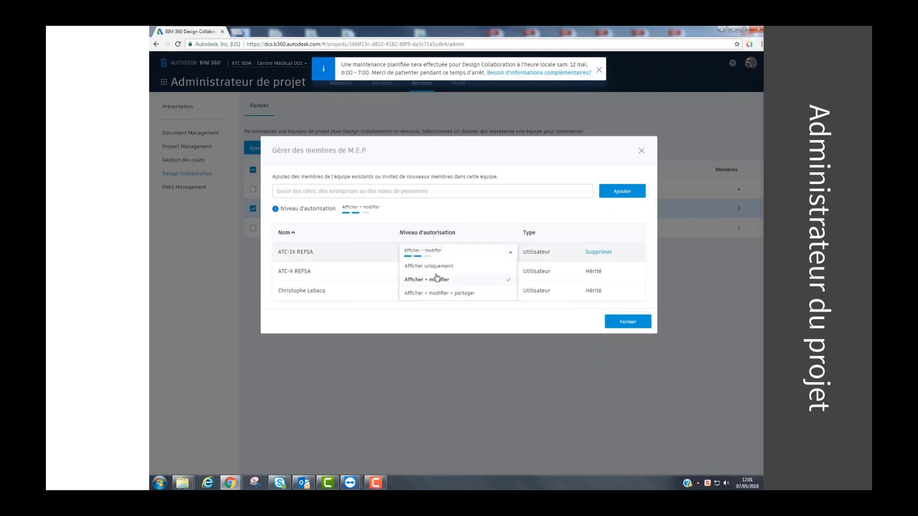
left_click(440, 293)
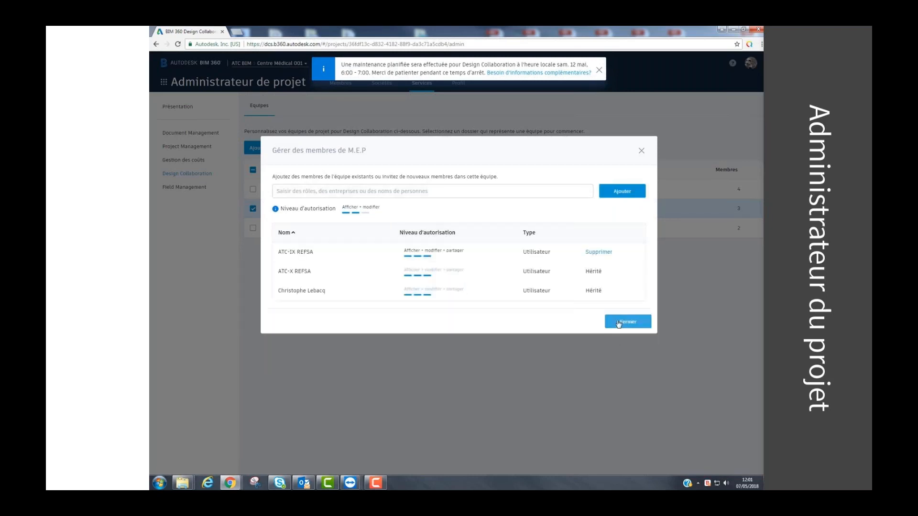
left_click(618, 322)
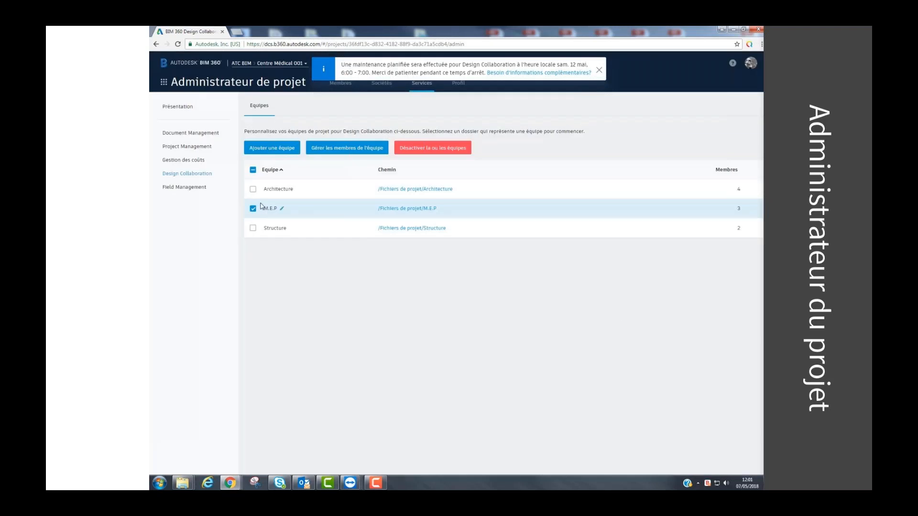
- Add a new user to the Structure team with 'Afficher + modifier + partager' permission
left_click(253, 229)
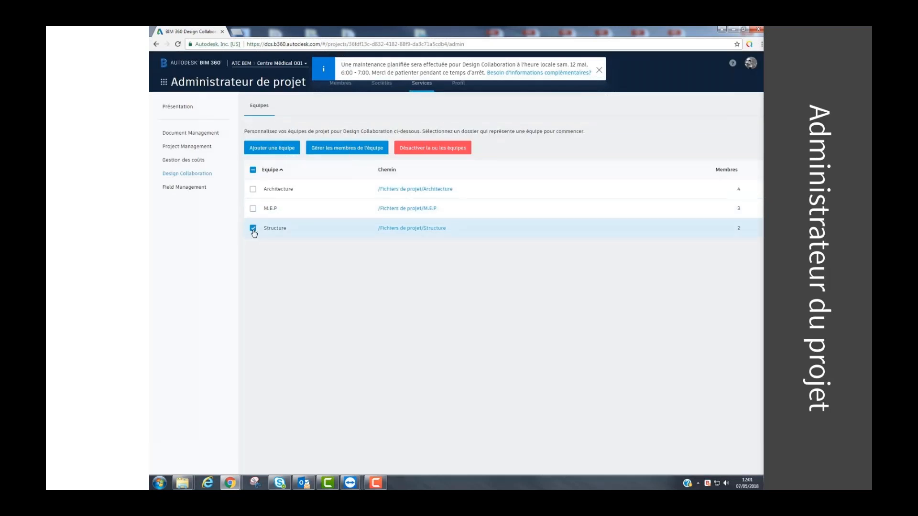
left_click(347, 148)
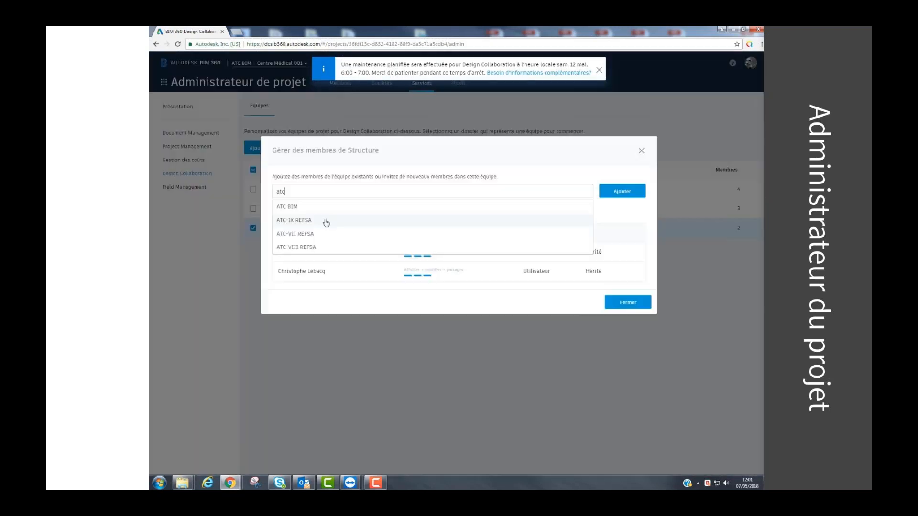
left_click(323, 221)
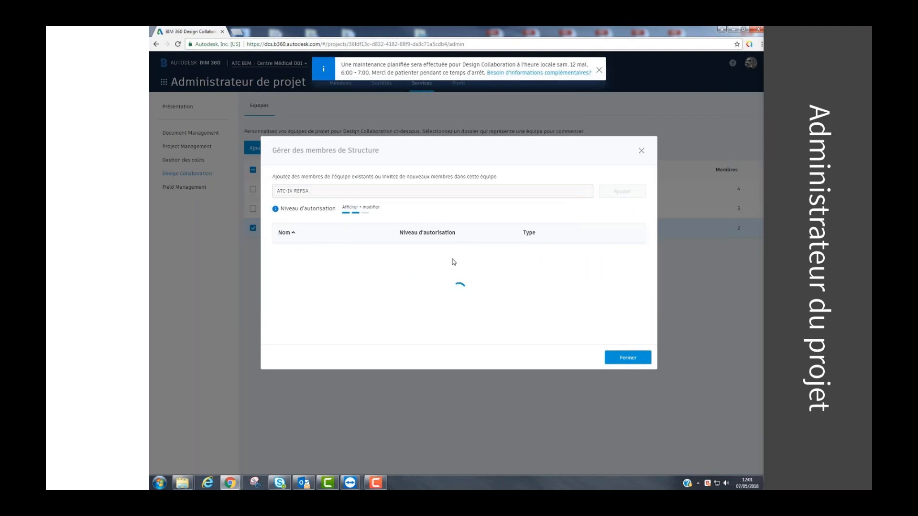
left_click(478, 256)
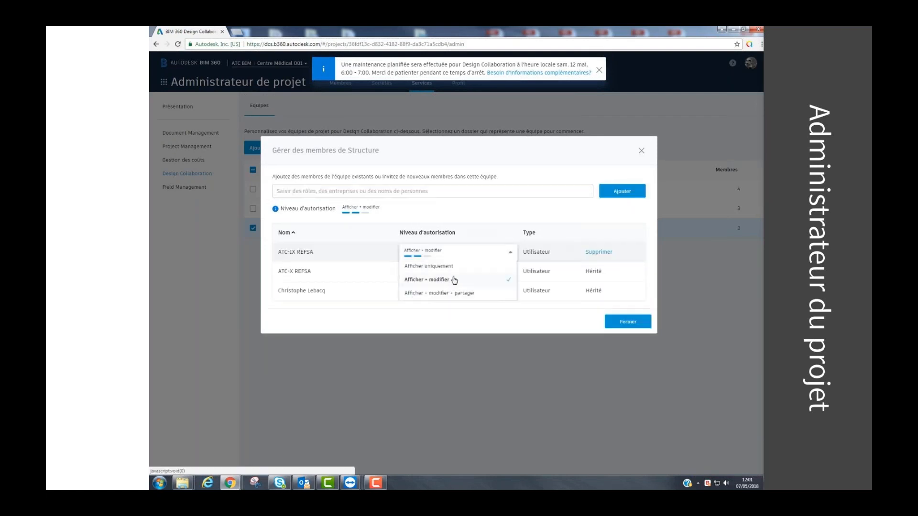
left_click(454, 294)
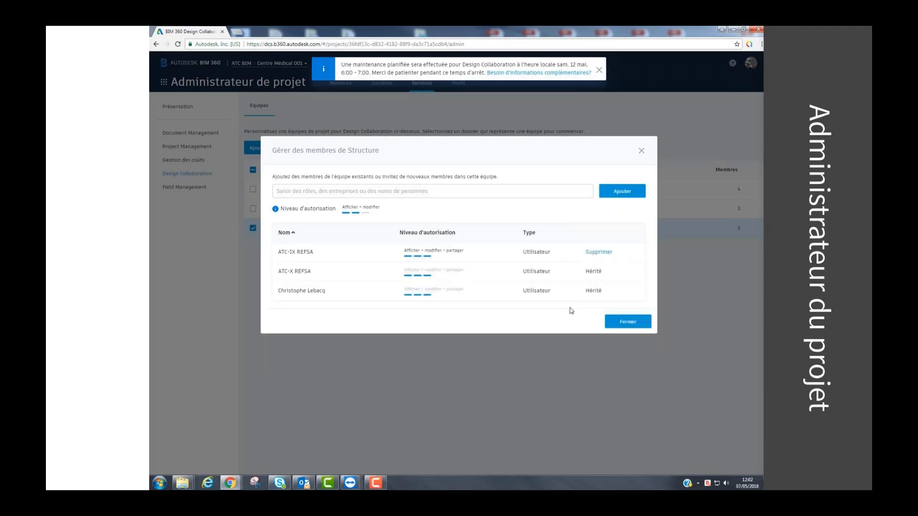
left_click(623, 322)
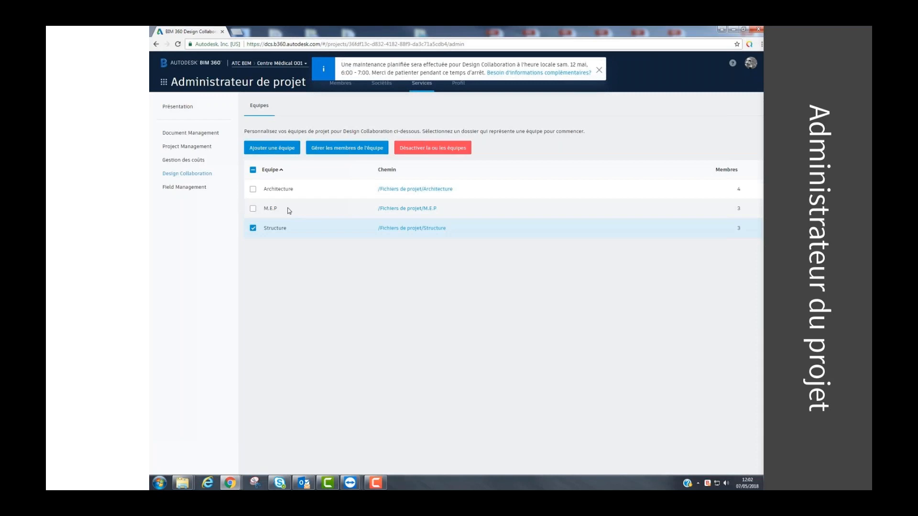
- Clear the team selection and switch to the Document Management module
left_click(253, 228)
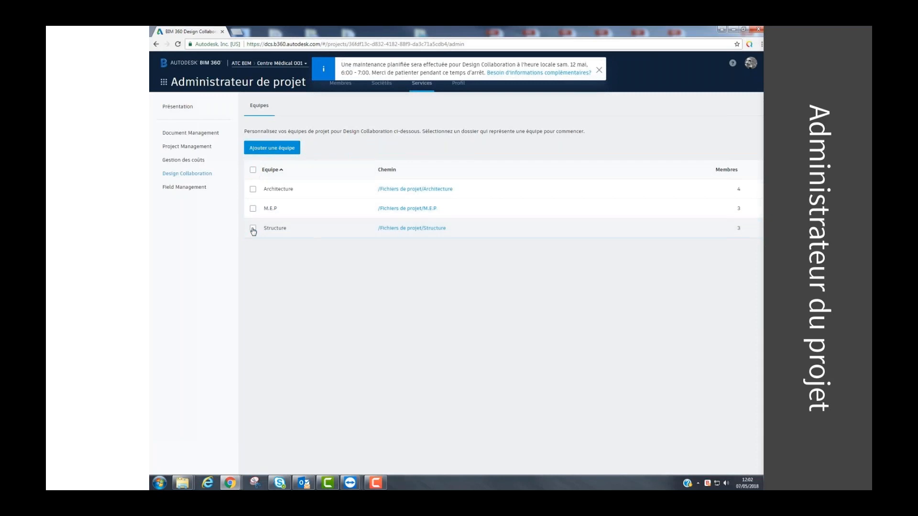
left_click(163, 84)
left_click(288, 125)
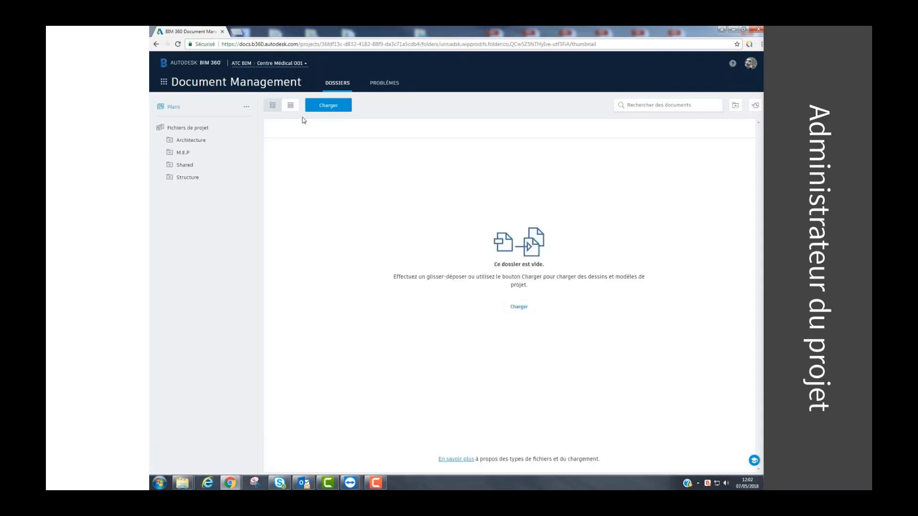
- Open the Architecture folder, then sign the administrator out of BIM 360
left_click(192, 141)
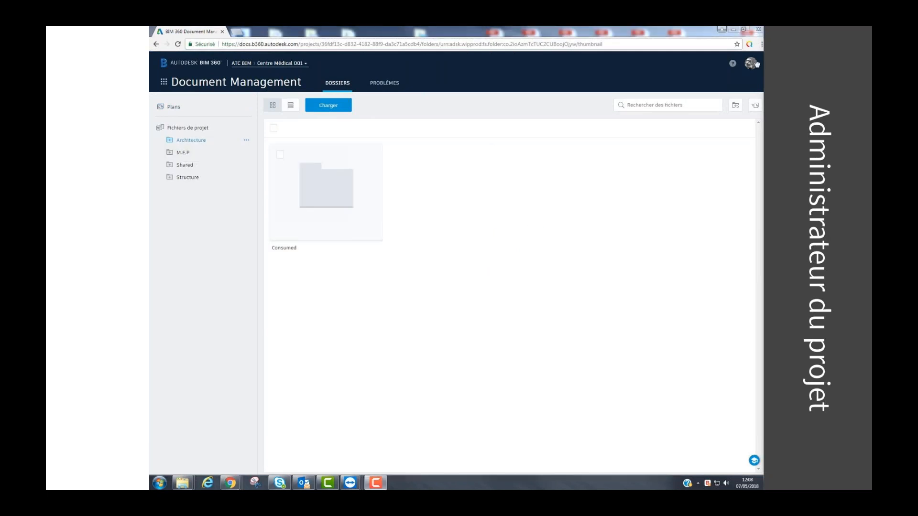
left_click(752, 64)
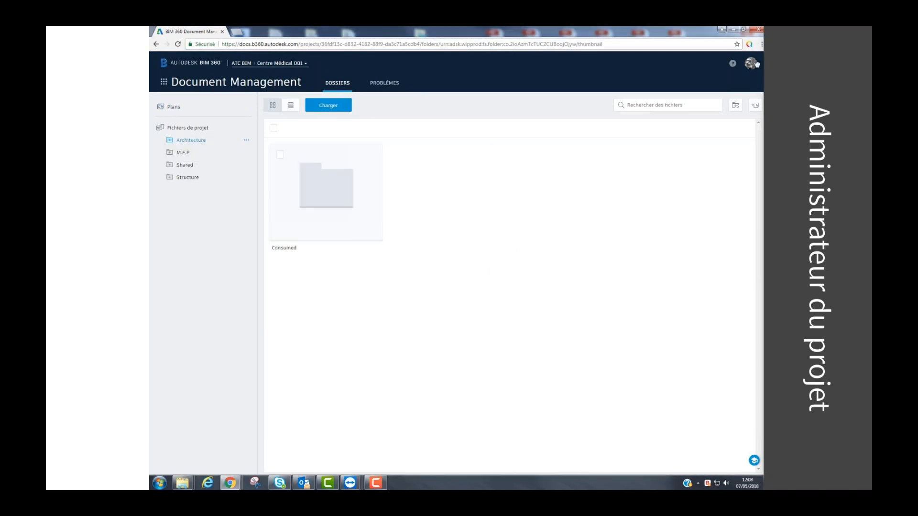
left_click(701, 128)
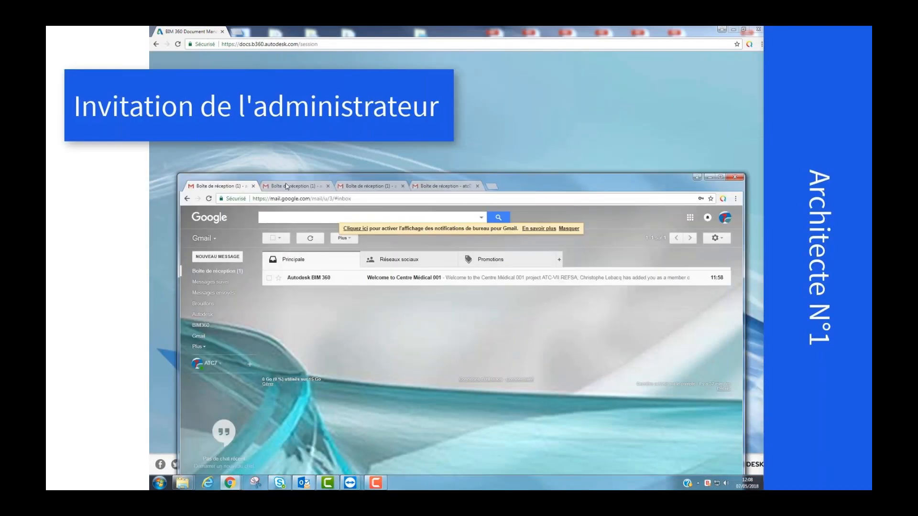
- Follow the Centre Médical 001 welcome e-mail link and sign in with the architect's account
left_click(331, 278)
left_click(427, 390)
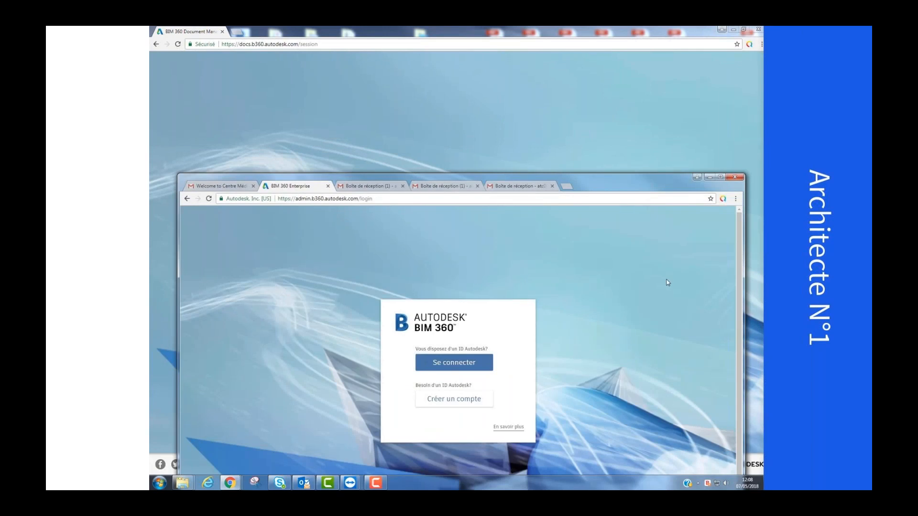
left_click(454, 362)
left_click(401, 339)
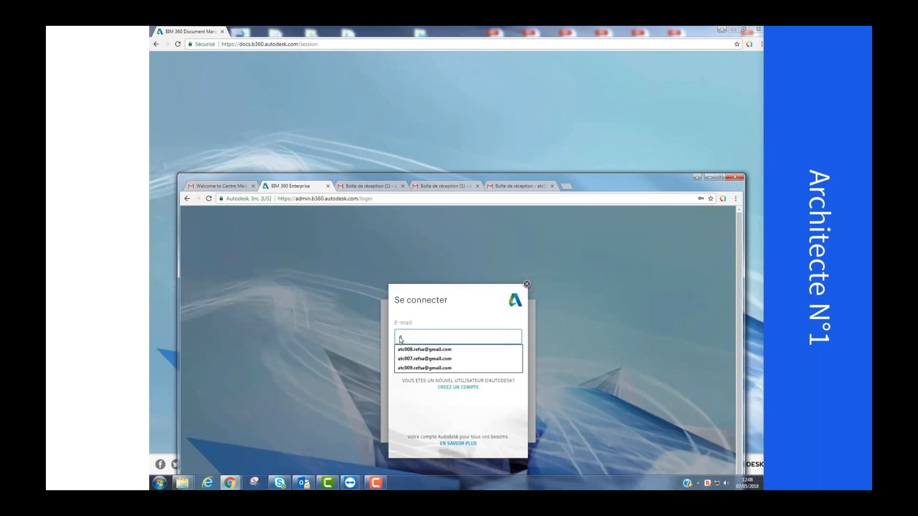
left_click(466, 358)
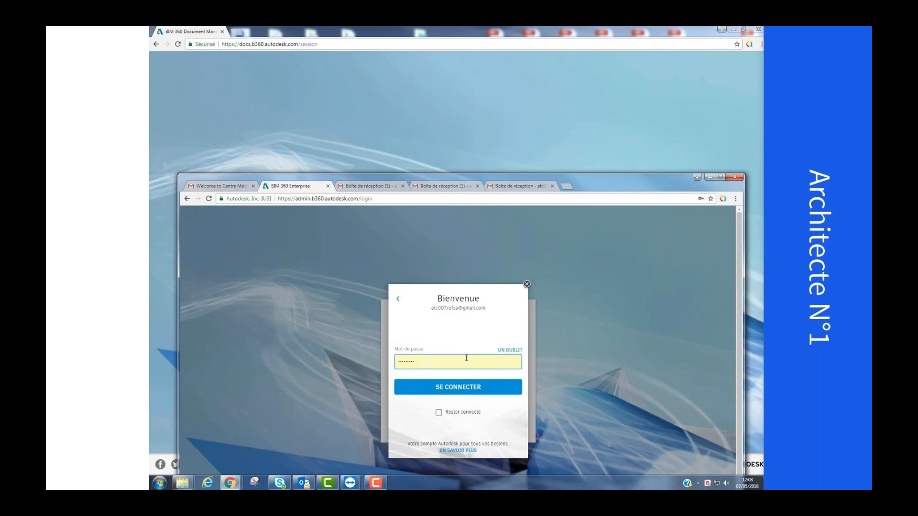
key("BackSpace")
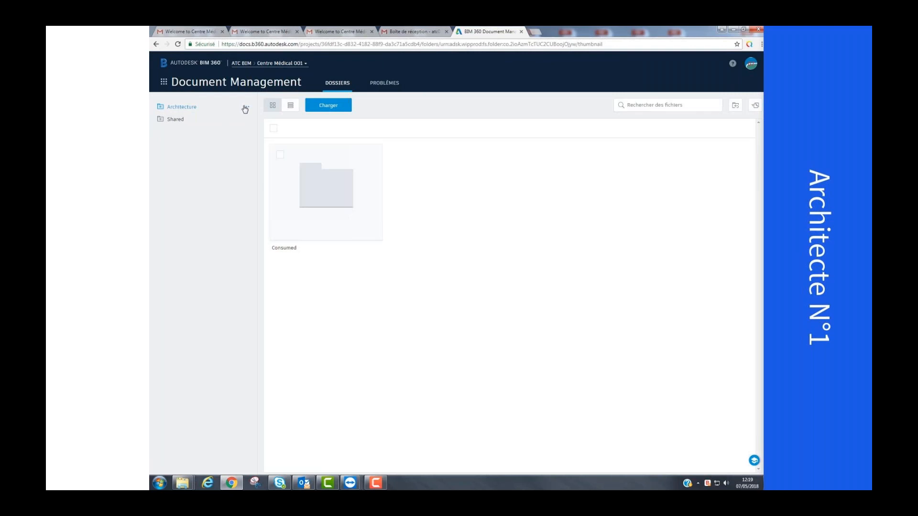
- Start a file upload into the Architecture folder, browsing the Technique network drive
left_click(247, 108)
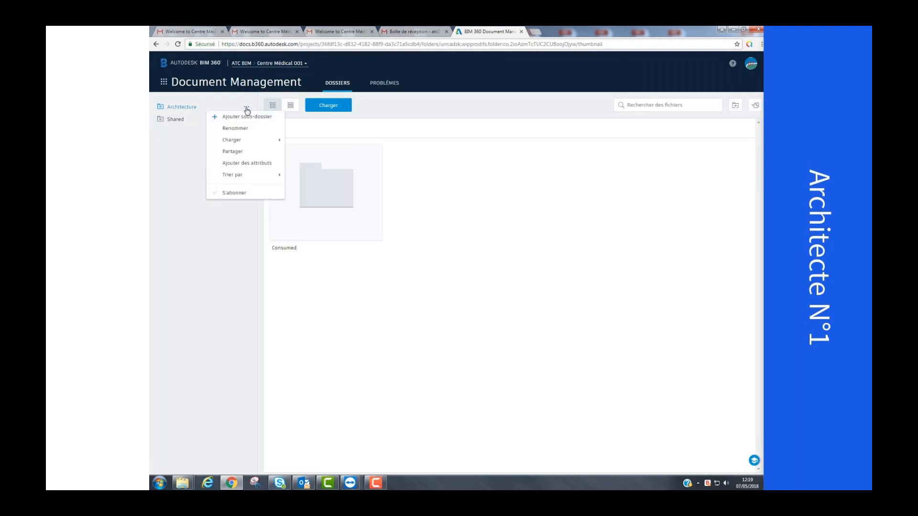
mouse_move(251, 140)
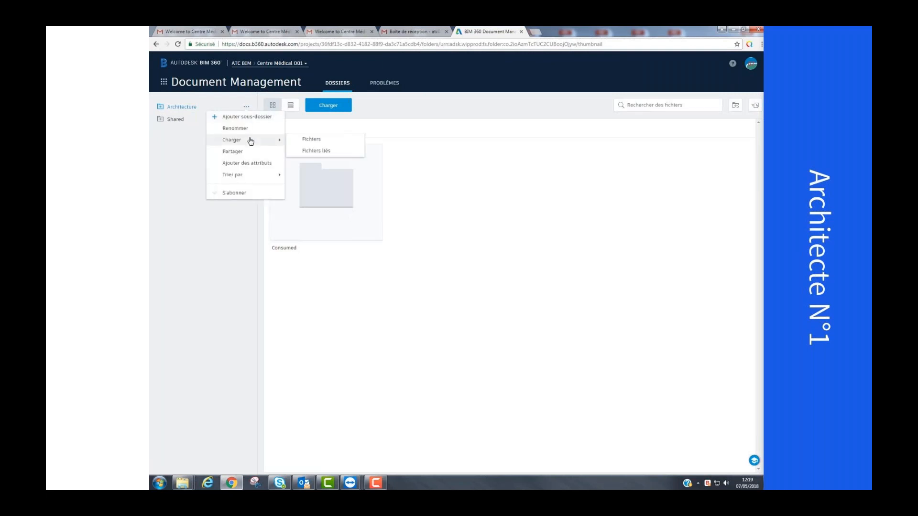
left_click(298, 141)
scroll(181, 119, "down", 1)
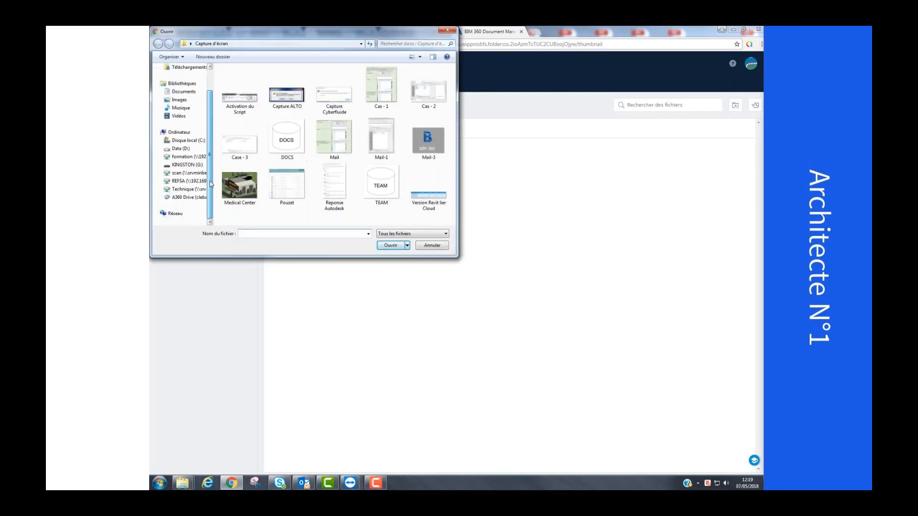
left_click(192, 189)
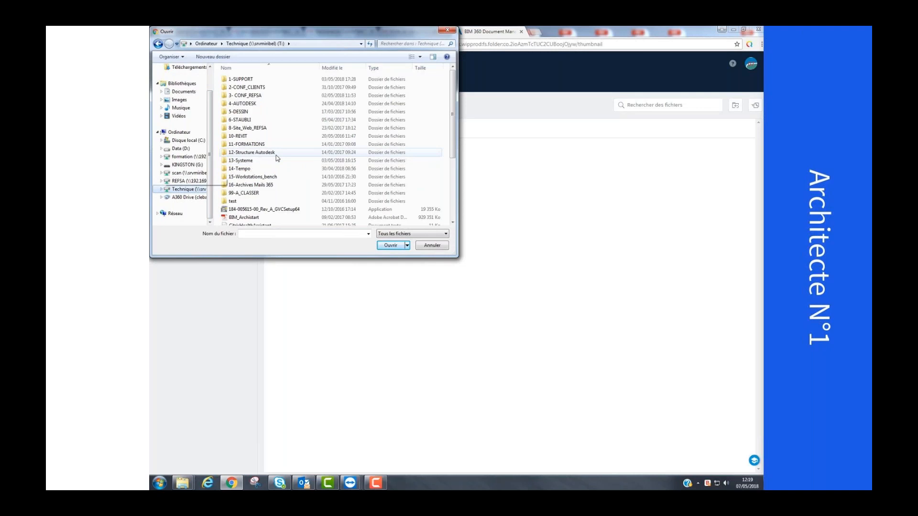
- Upload the four 56750_A sheet files from 4-AUTODESK\BIM360NG\DEMO\Datasets
double_click(244, 103)
double_click(258, 119)
double_click(266, 81)
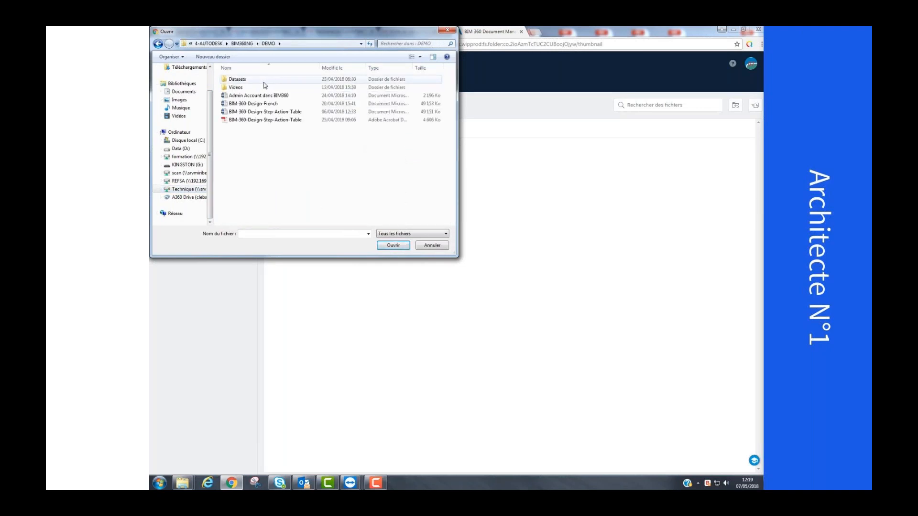
double_click(264, 81)
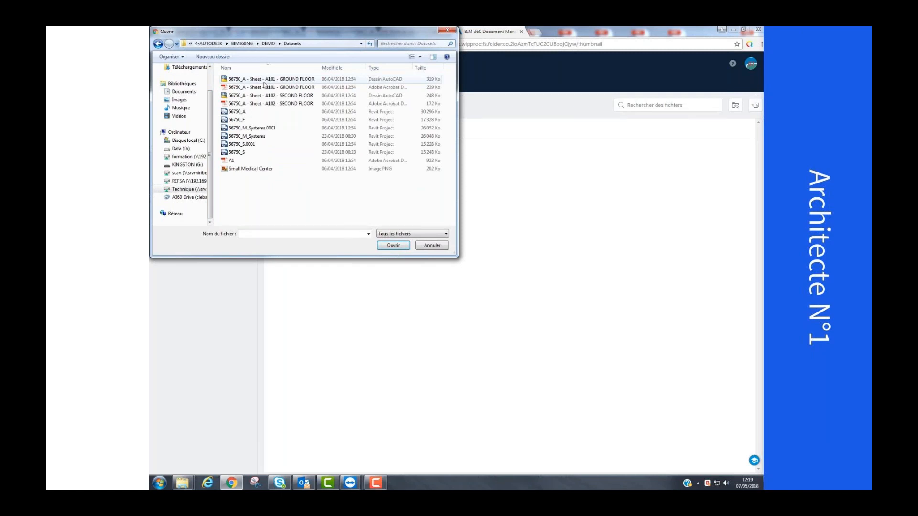
left_click_drag(264, 83, 269, 105)
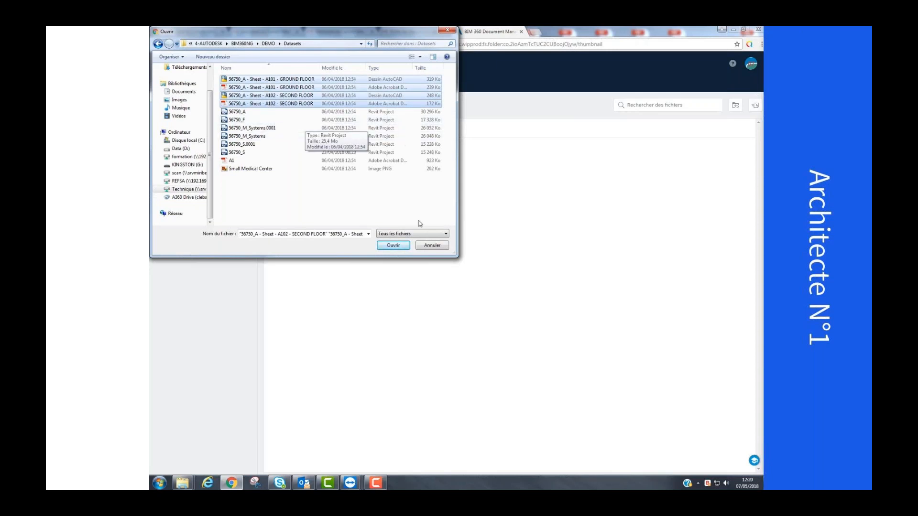
left_click(399, 246)
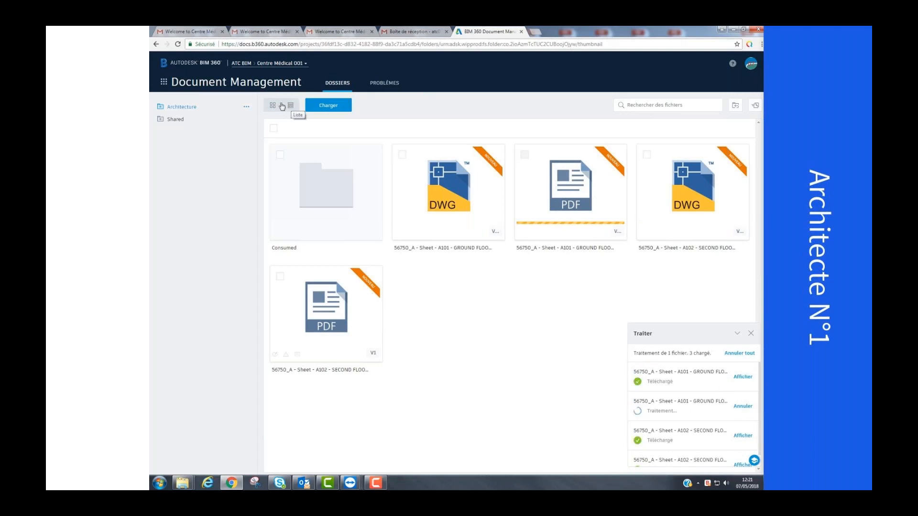
- Preview the uploaded 56750_A PDF sheet, now at version V1
mouse_move(337, 312)
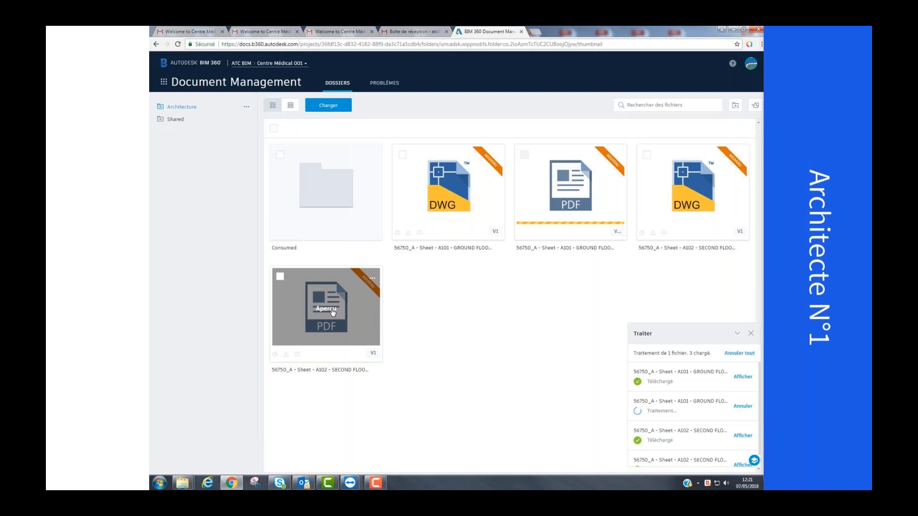
mouse_move(421, 230)
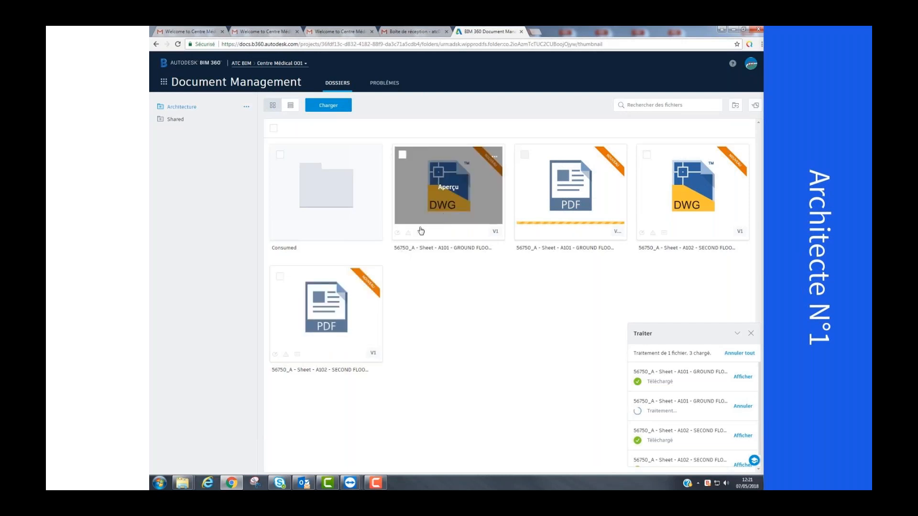
left_click(324, 303)
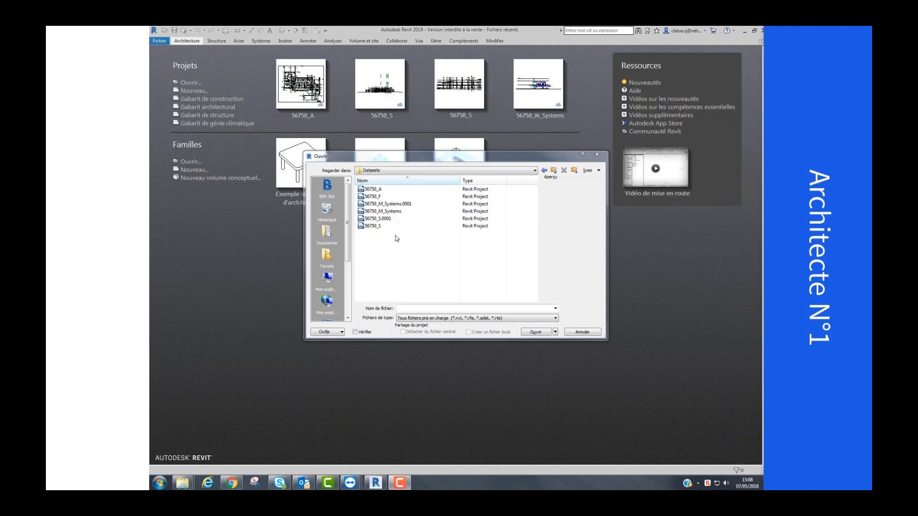
- Open the 56750_S project and begin collaborating through BIM 360 document management
double_click(372, 225)
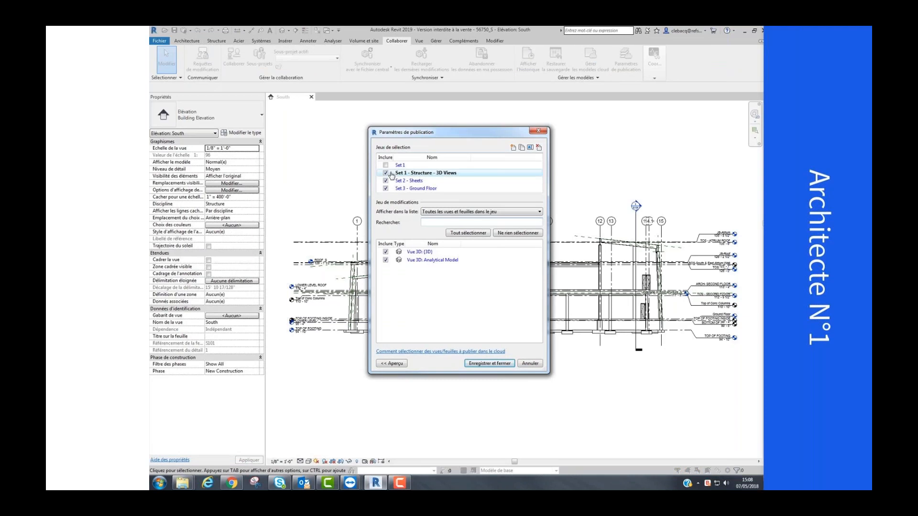
left_click(407, 181)
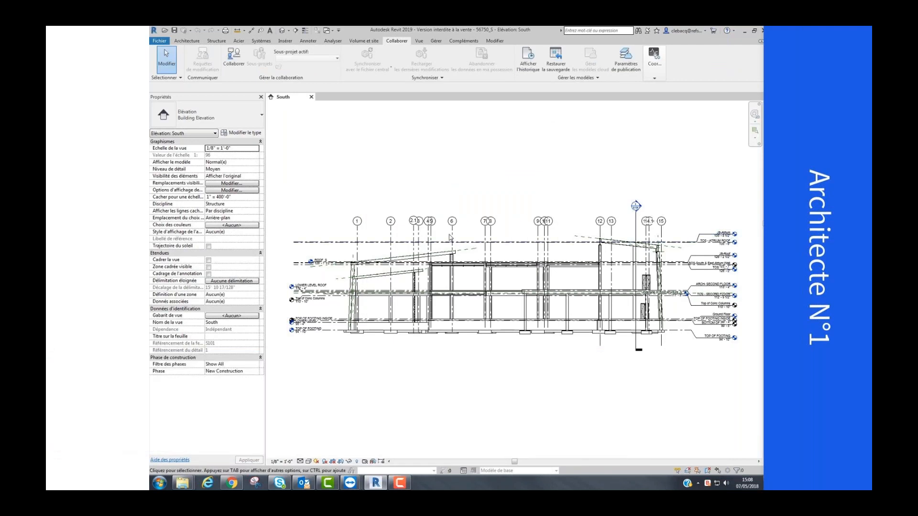
left_click(242, 64)
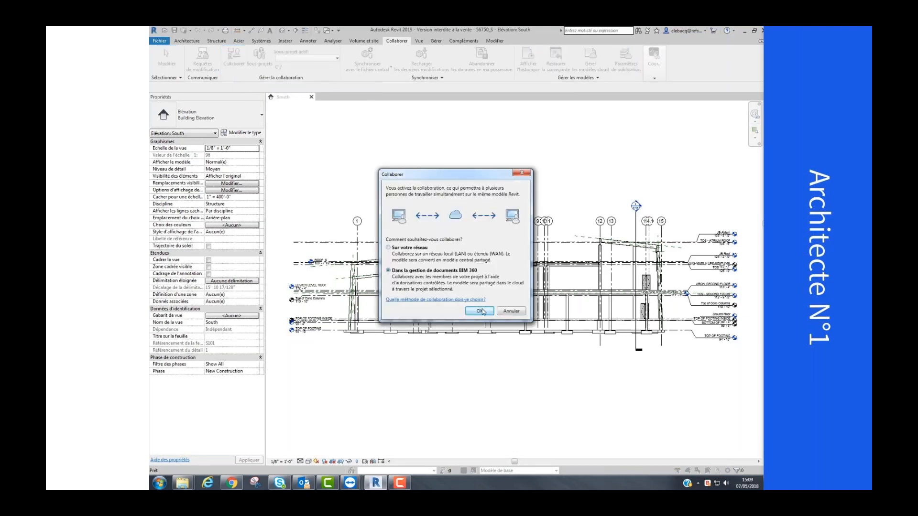
left_click(480, 311)
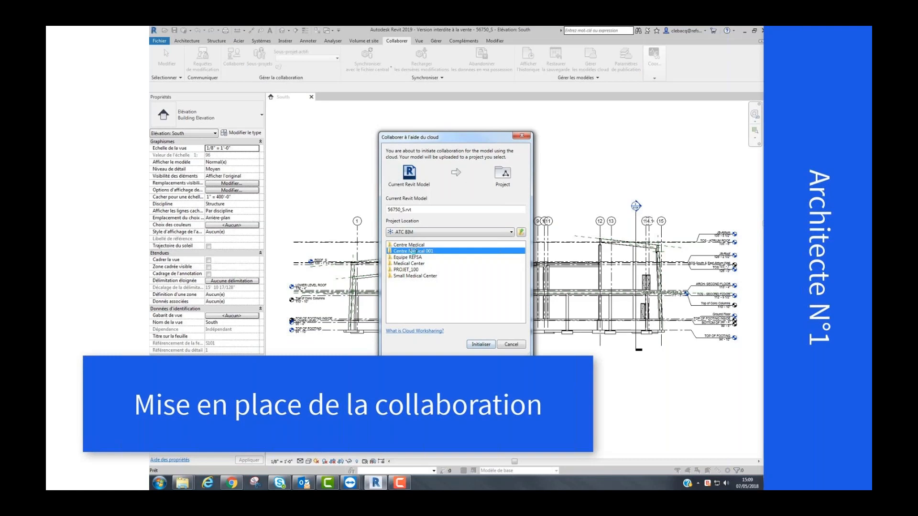
- Initialise 56750_S in Centre Médical 001's Project Files > Structure folder and close its elevation view
double_click(414, 251)
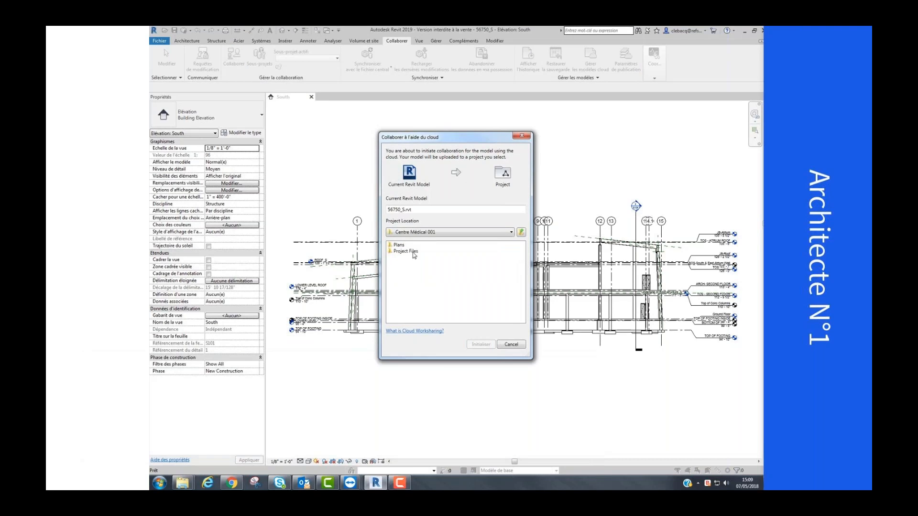
double_click(415, 251)
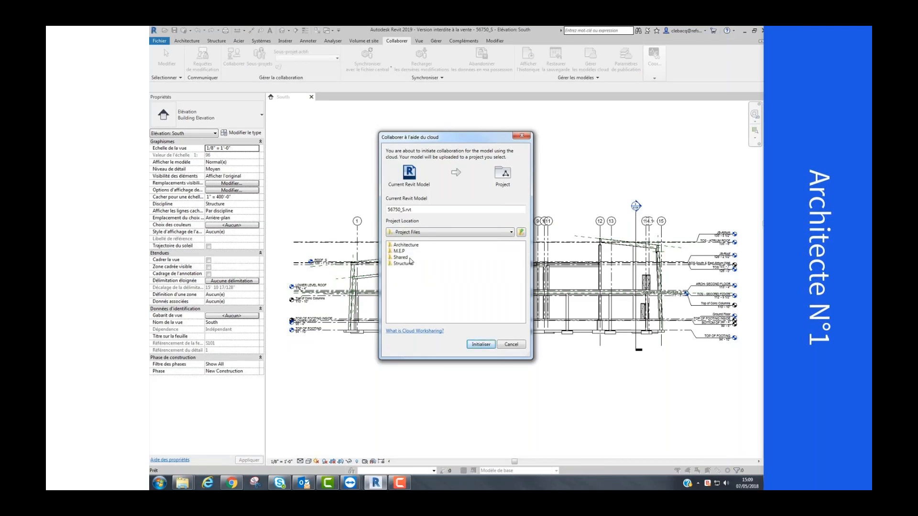
left_click(413, 245)
double_click(414, 246)
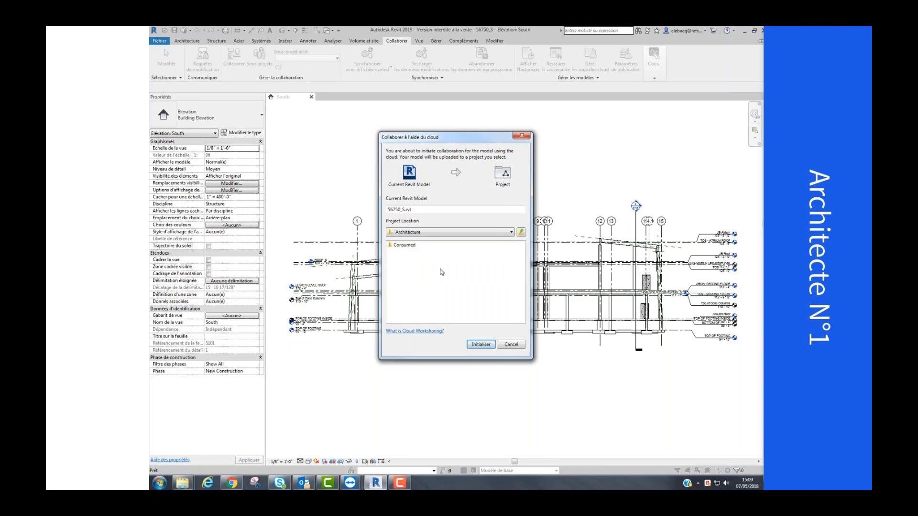
left_click(470, 233)
left_click(442, 258)
double_click(404, 263)
left_click(482, 344)
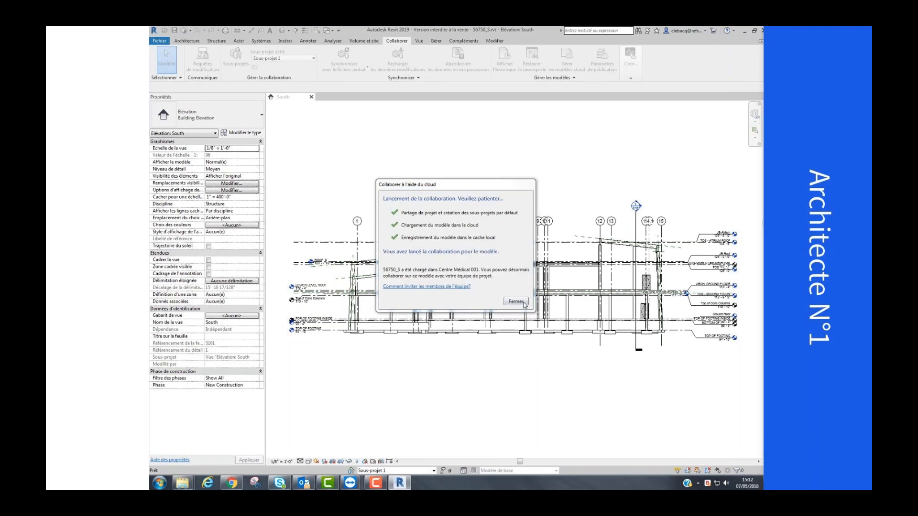
left_click(522, 302)
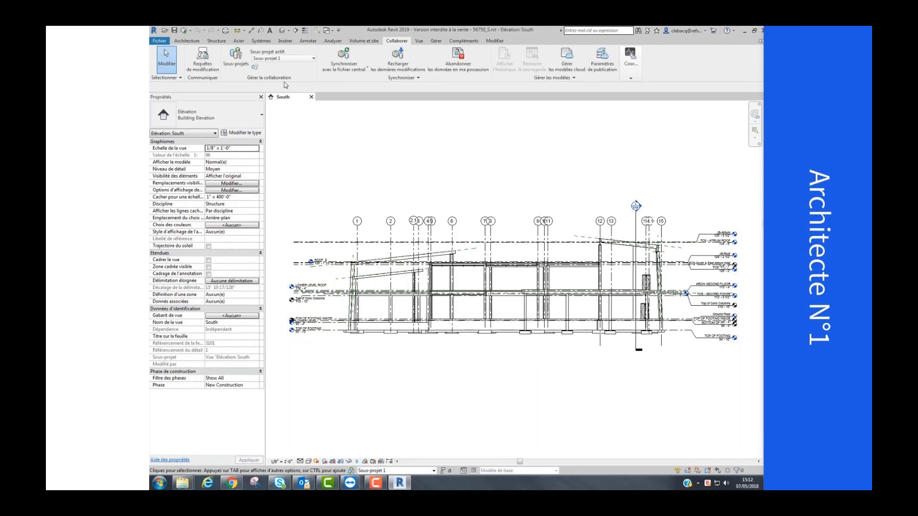
left_click(311, 98)
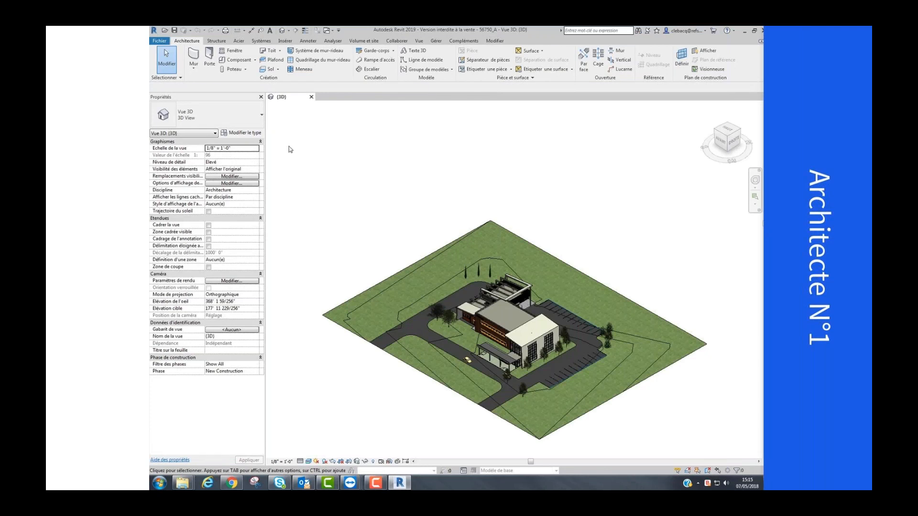
- Cloud-workshare 56750_A into Centre Médical 001's Architecture folder and close its 3D view
left_click(396, 41)
left_click(625, 60)
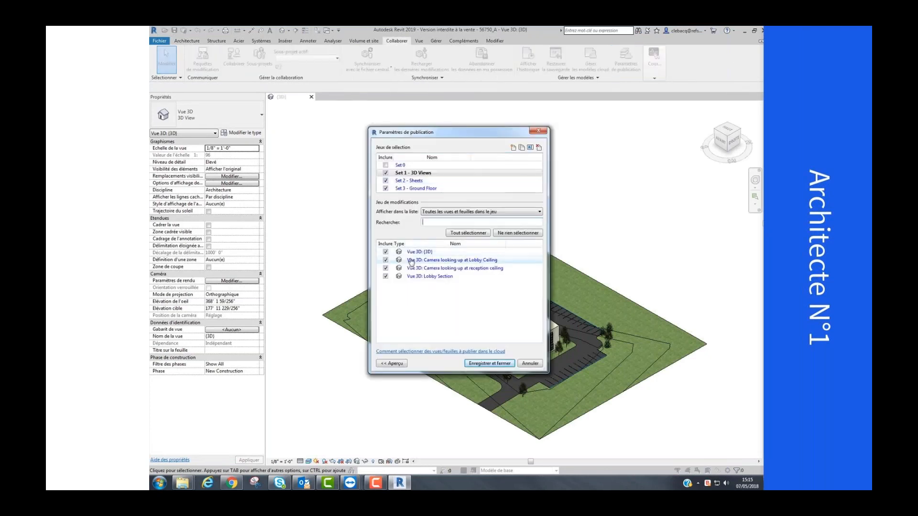
left_click(415, 188)
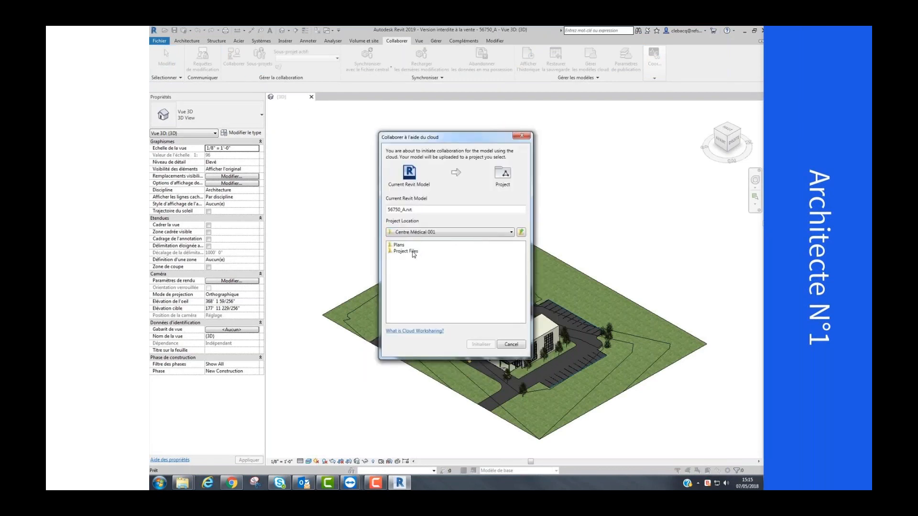
double_click(411, 251)
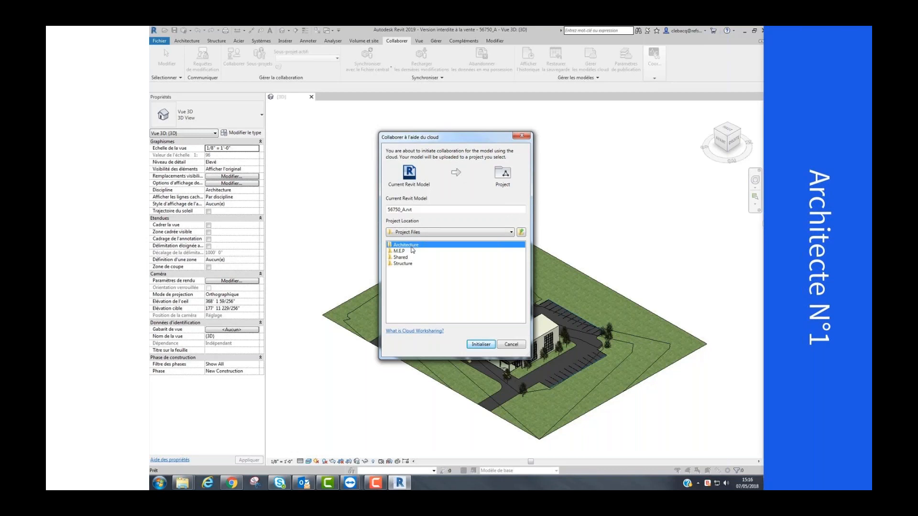
double_click(412, 246)
left_click(483, 348)
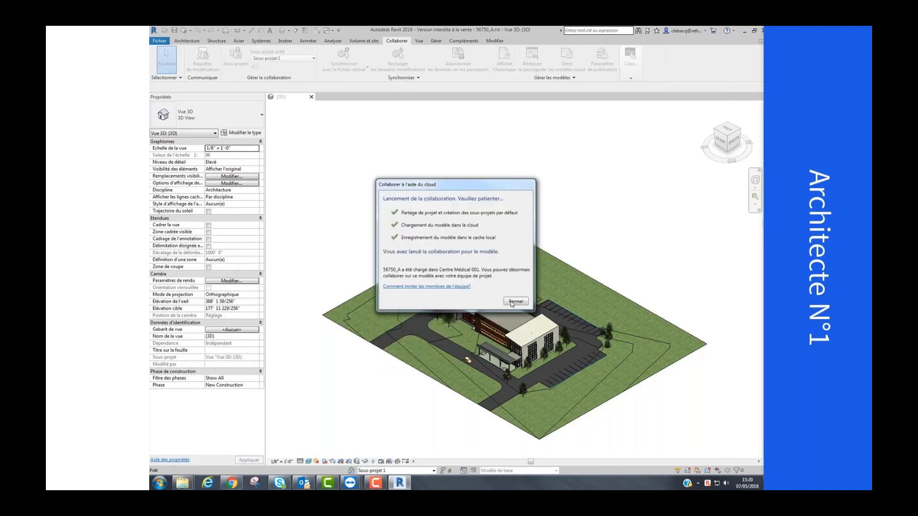
left_click(512, 297)
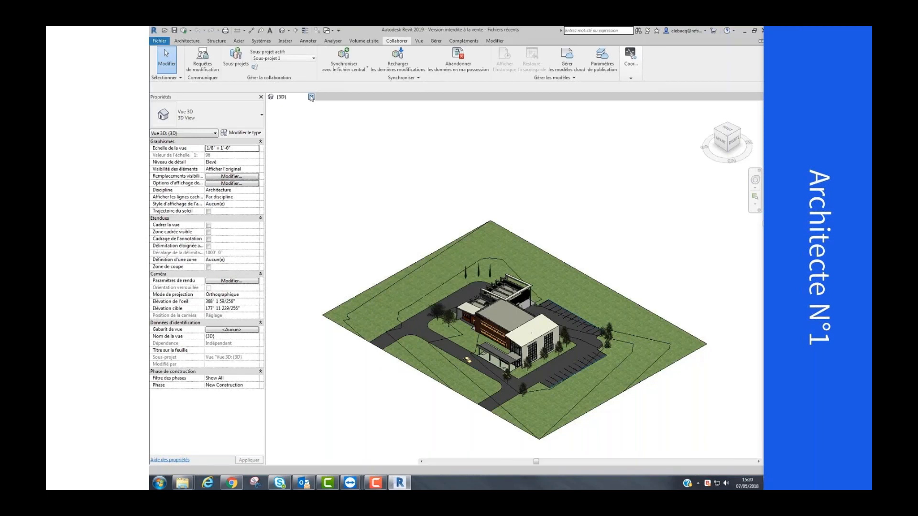
left_click(311, 97)
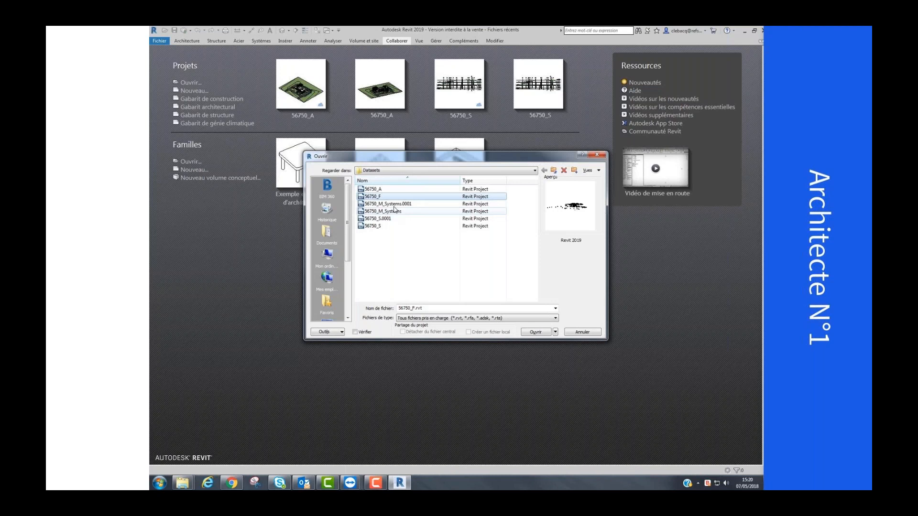
- Open 56750_M_Systems and review its Publication Settings
double_click(394, 210)
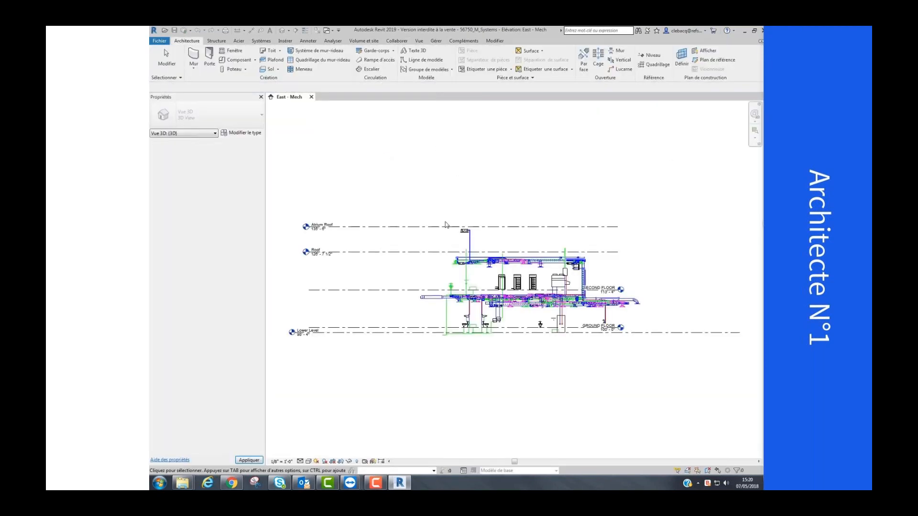
left_click(397, 41)
left_click(629, 64)
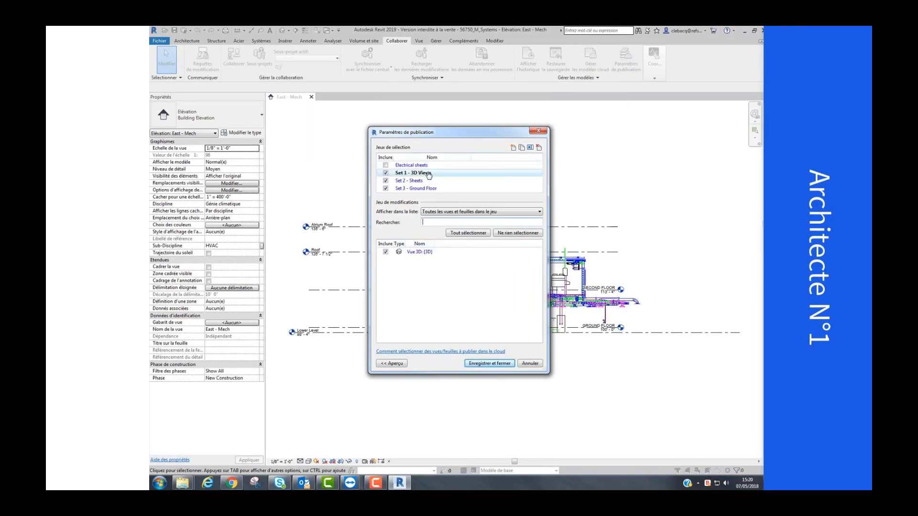
left_click(500, 363)
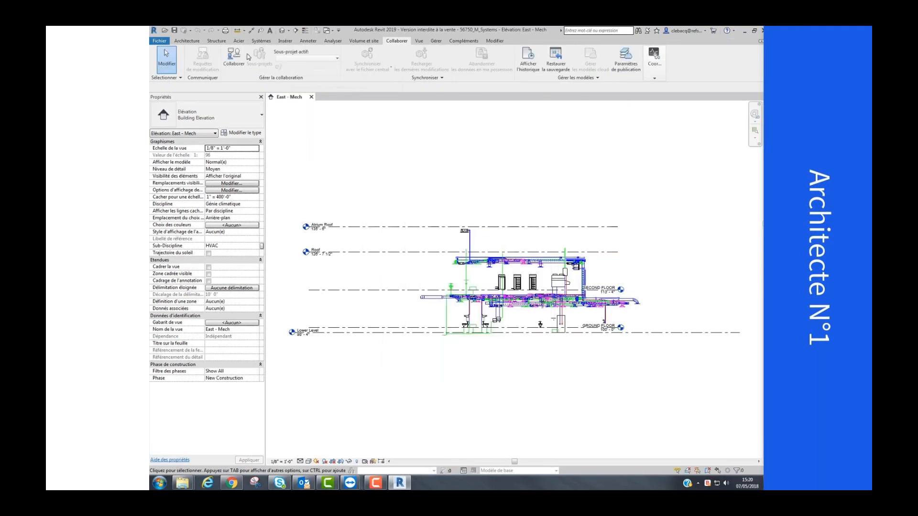
- Cloud-workshare 56750_M_Systems into the M.E.P folder, close it, and return to BIM 360
left_click(234, 62)
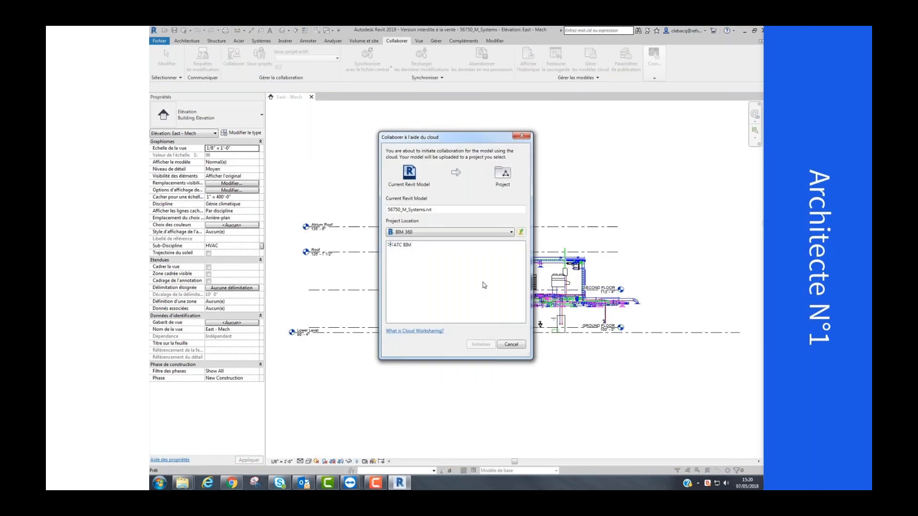
double_click(401, 245)
key("Return")
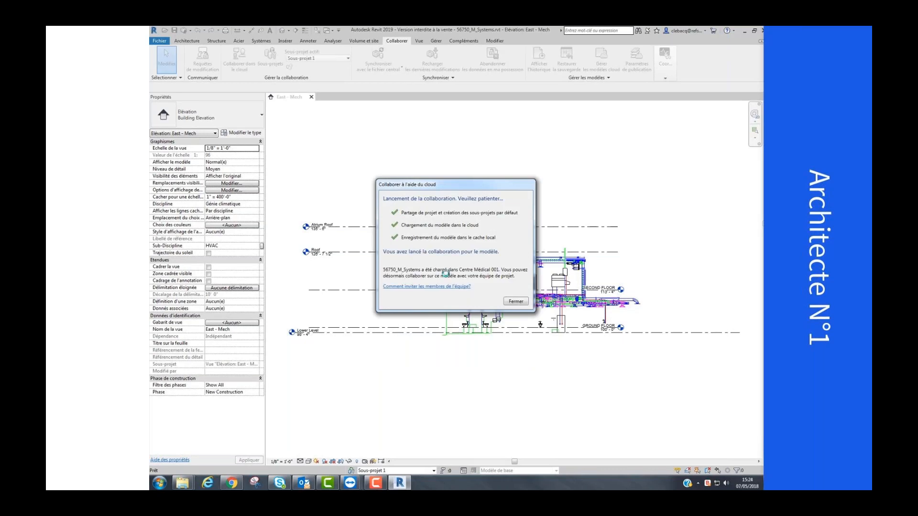
left_click(508, 288)
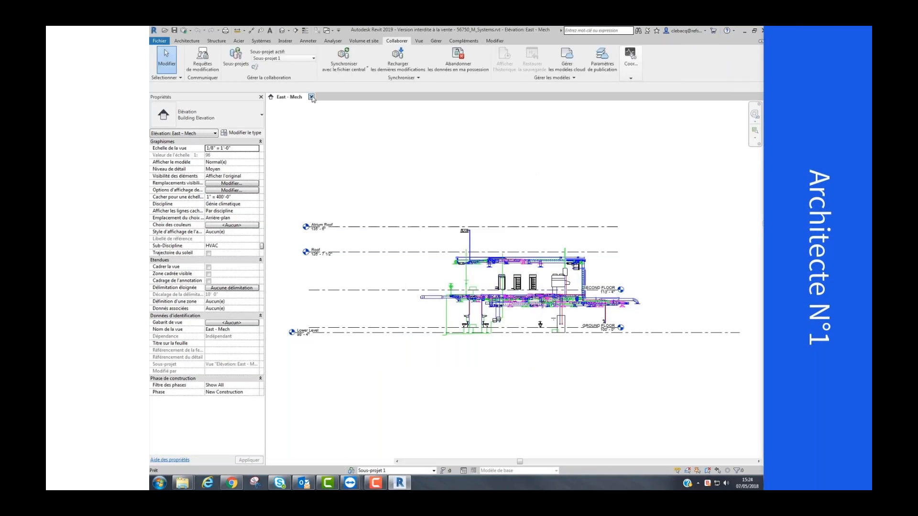
left_click(311, 97)
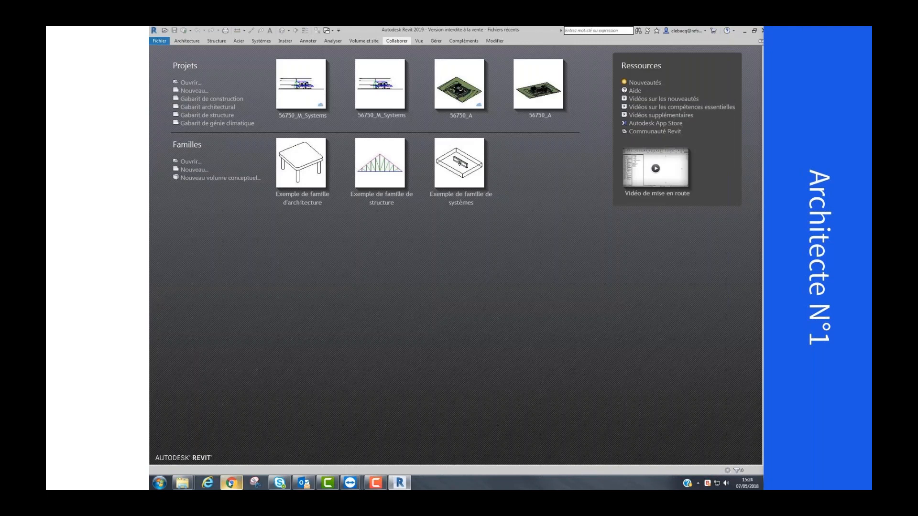
left_click(230, 484)
left_click(164, 82)
- Open 56750_A.rvt from the Architecture folder in the BIM 360 online viewer
left_click(164, 82)
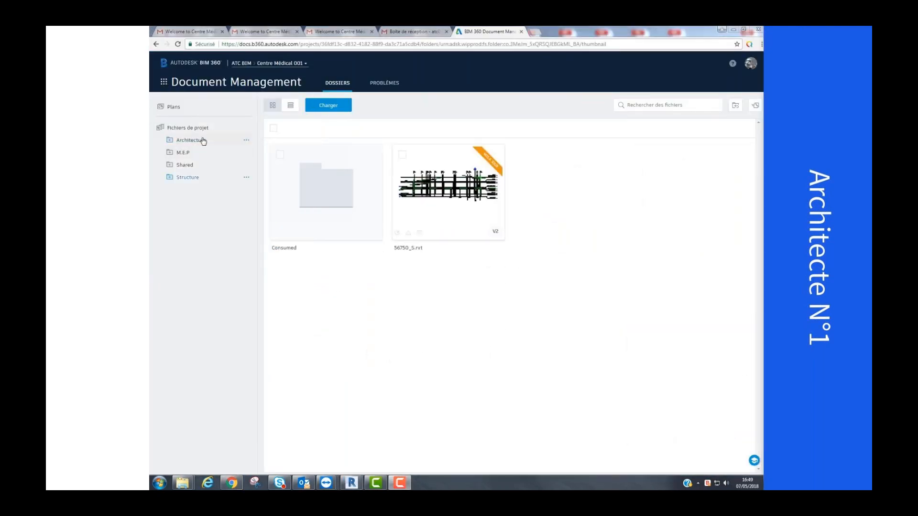
left_click(198, 141)
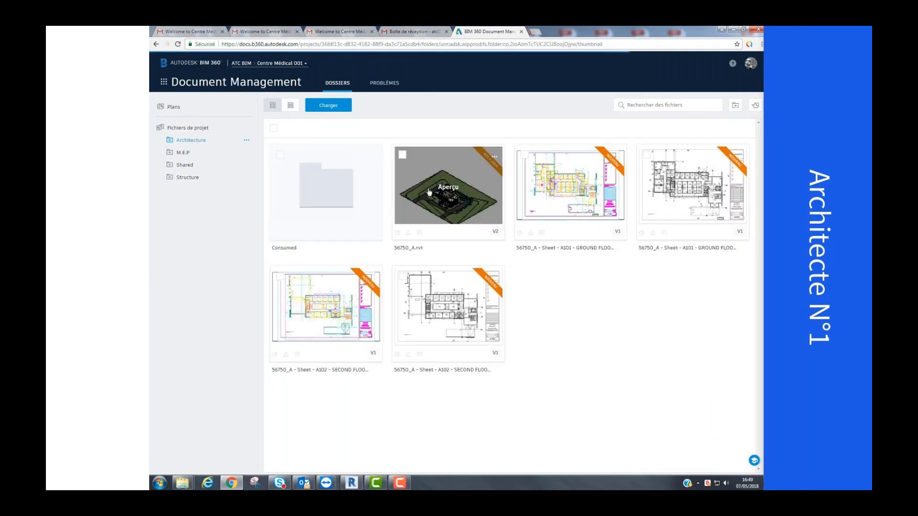
left_click(431, 192)
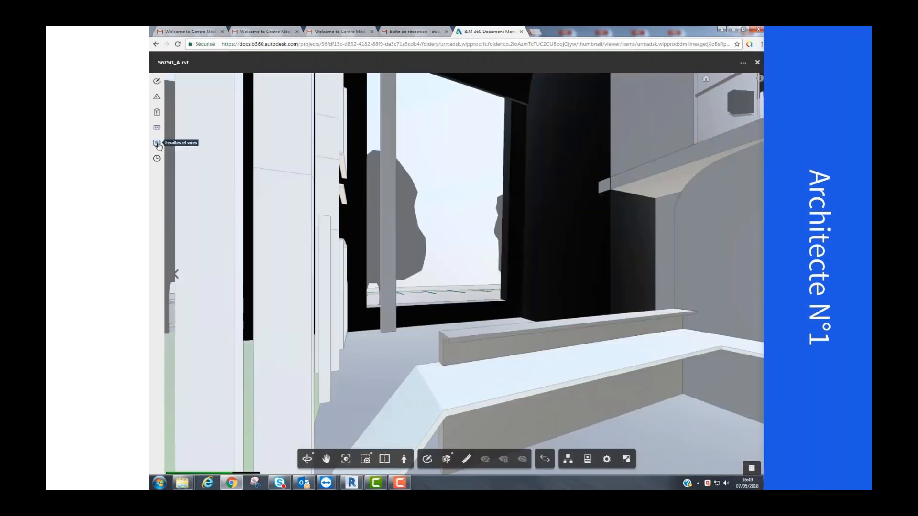
- List the model's views, preview the lobby and reception ceiling cameras, then show {3D}
left_click(156, 143)
left_click(232, 196)
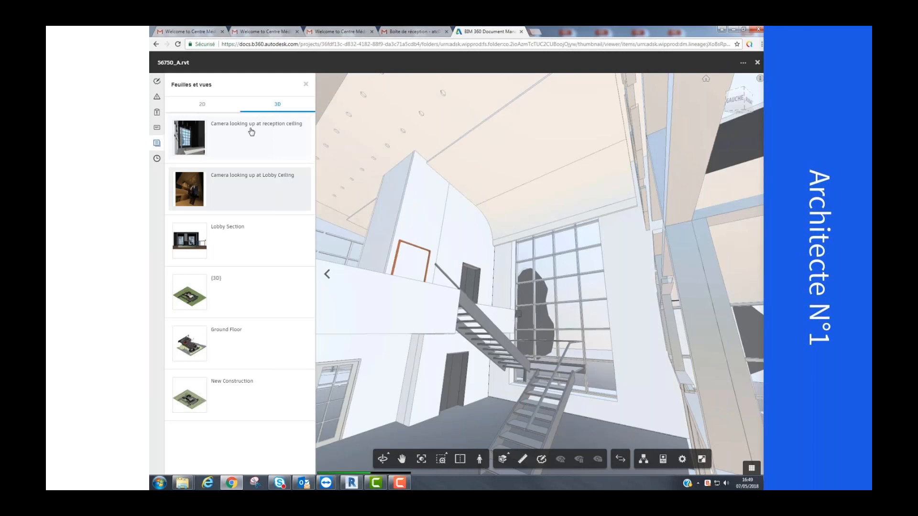
left_click(251, 131)
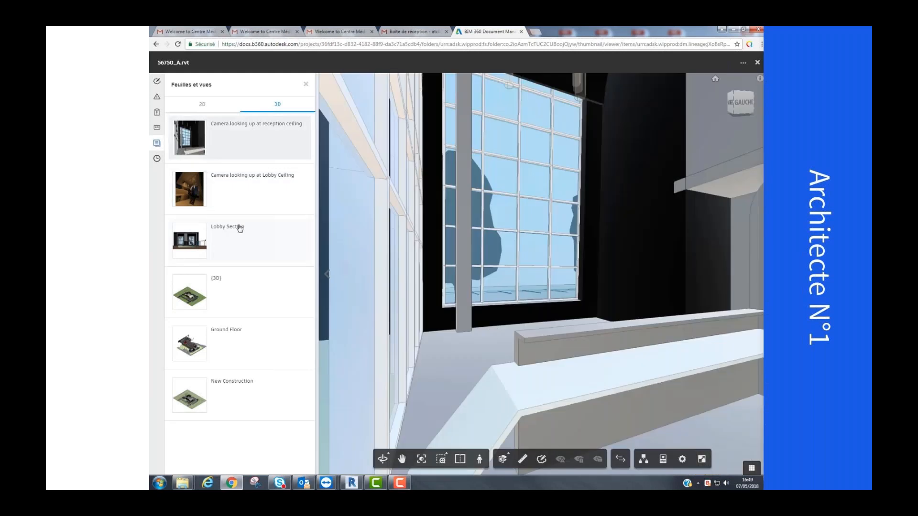
left_click(225, 288)
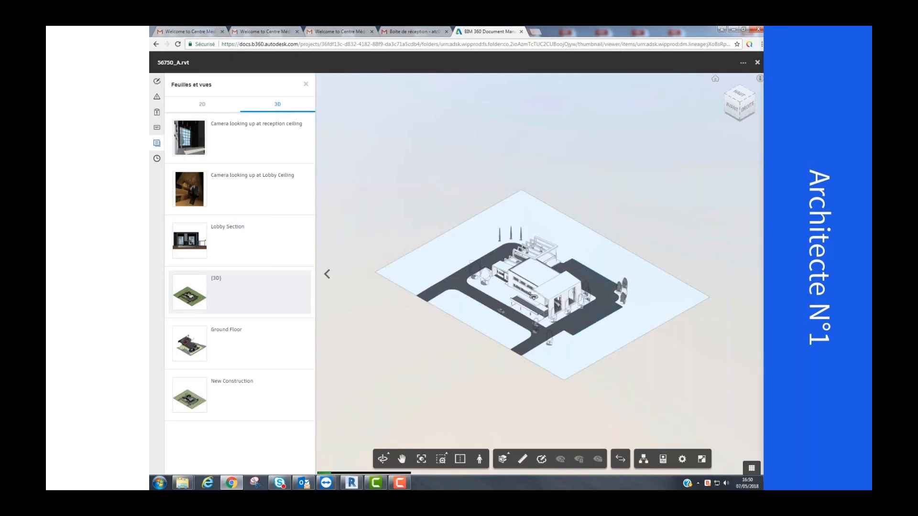
- Orbit the building, cut it with a rotated section plane, then remove the section
left_click_drag(530, 297, 552, 270)
scroll(552, 270, "up", 4)
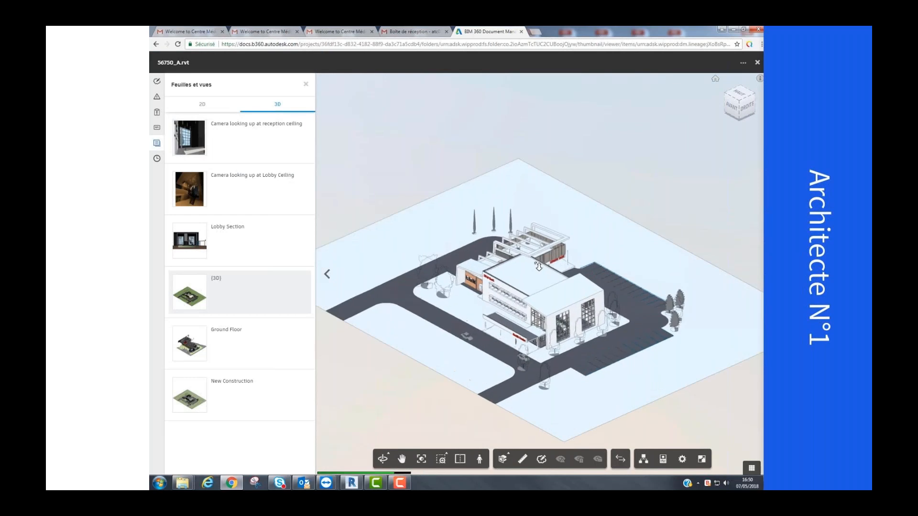
scroll(537, 266, "up", 1)
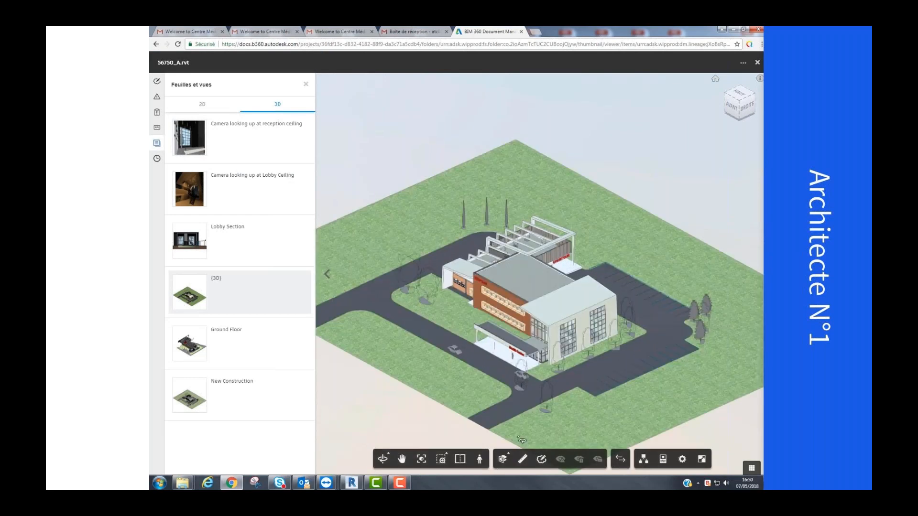
left_click_drag(532, 330, 518, 327)
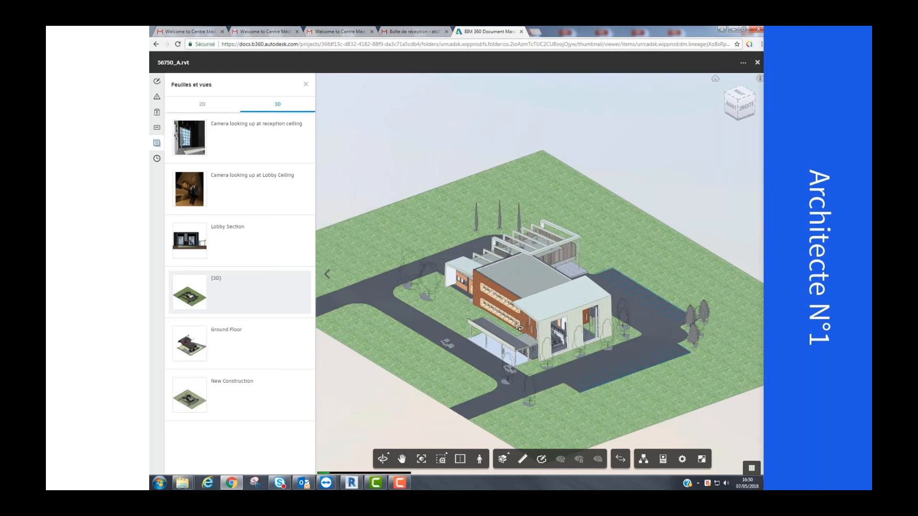
left_click_drag(518, 327, 456, 328)
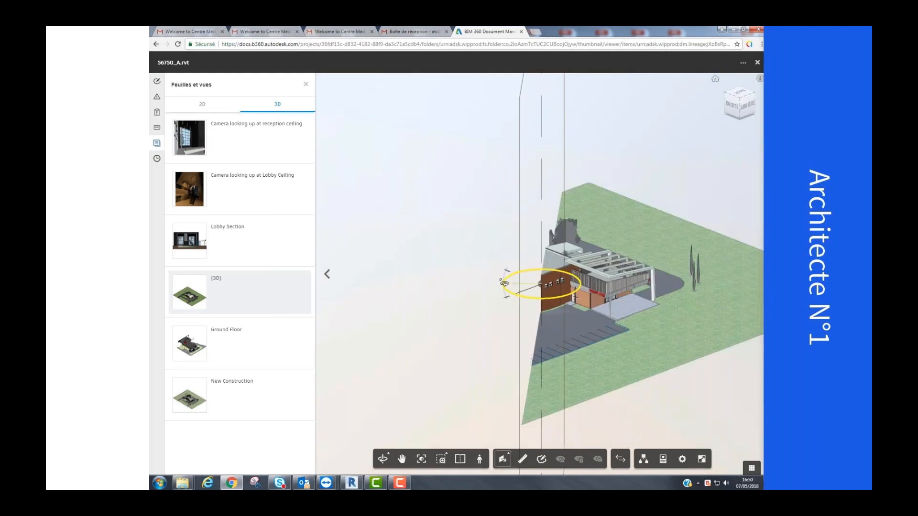
left_click_drag(508, 286, 563, 294)
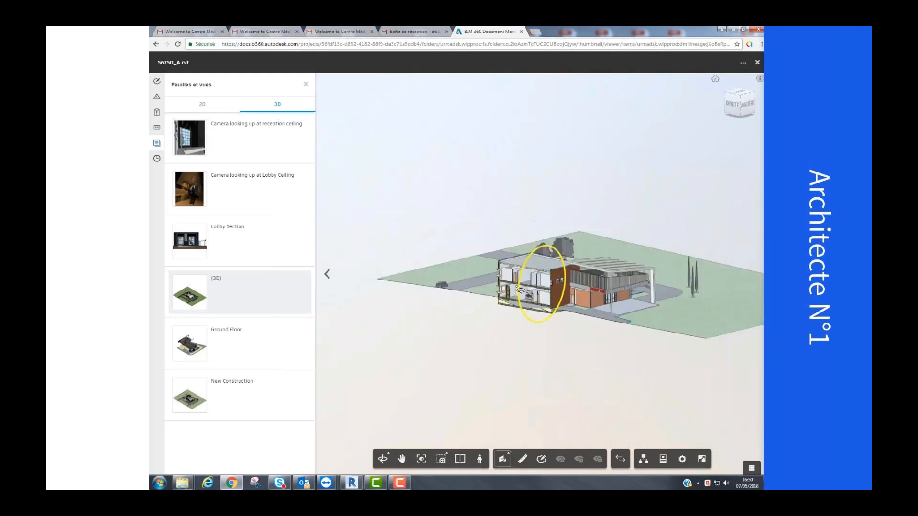
left_click_drag(519, 289, 551, 273)
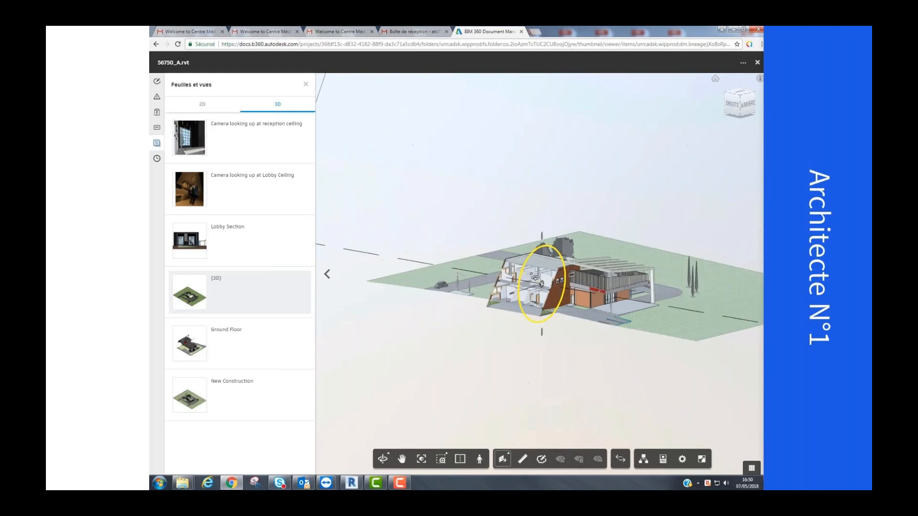
left_click(500, 461)
left_click_drag(563, 350, 548, 349)
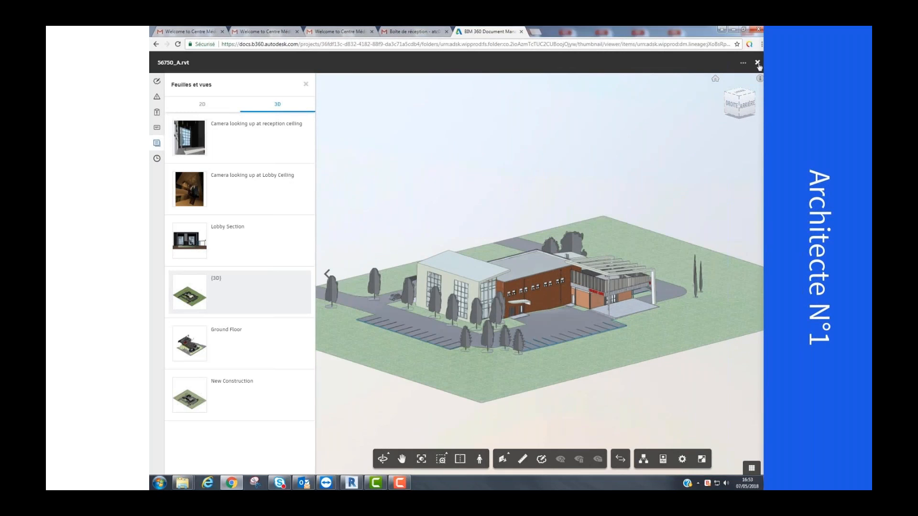
- Leave the viewer for Design Collaboration and expand the Architecture team's package timeline
left_click(757, 63)
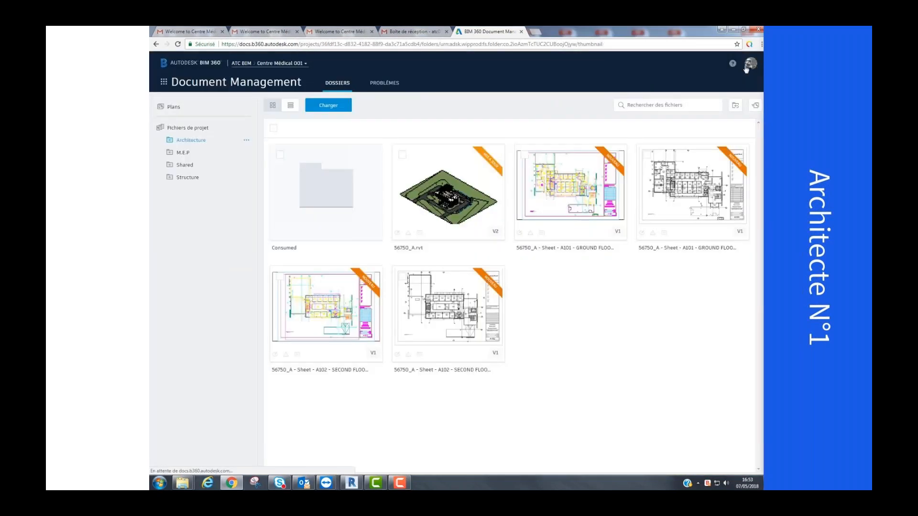
left_click(163, 82)
left_click(282, 162)
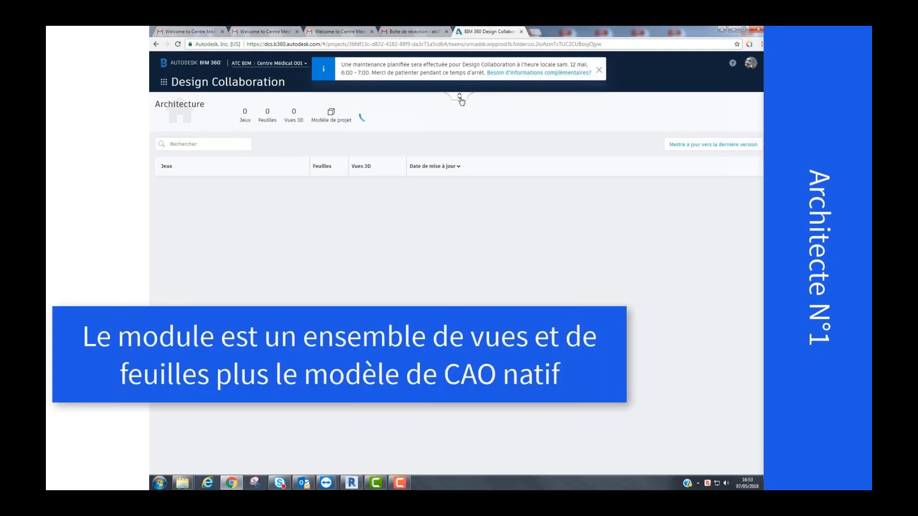
left_click(460, 99)
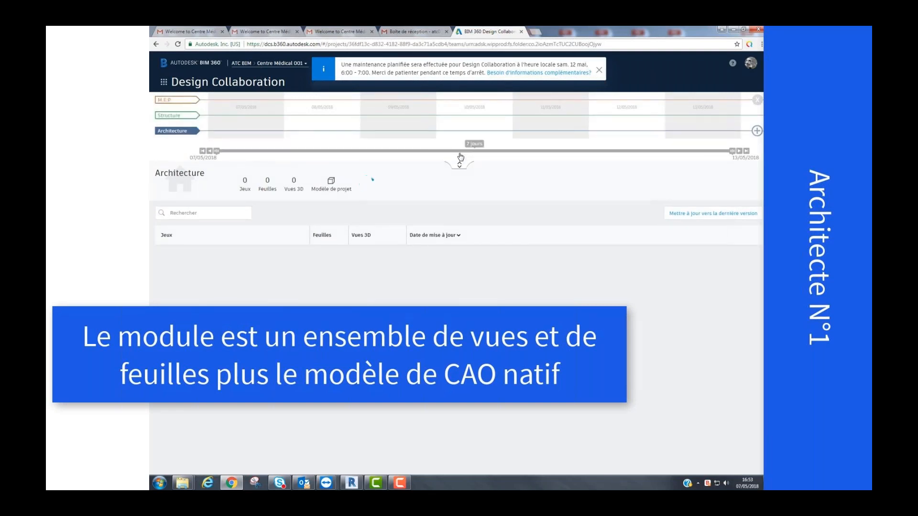
- Create and save a package with Set 1 - 3D Views and Set 3 - Ground Floor
left_click(757, 131)
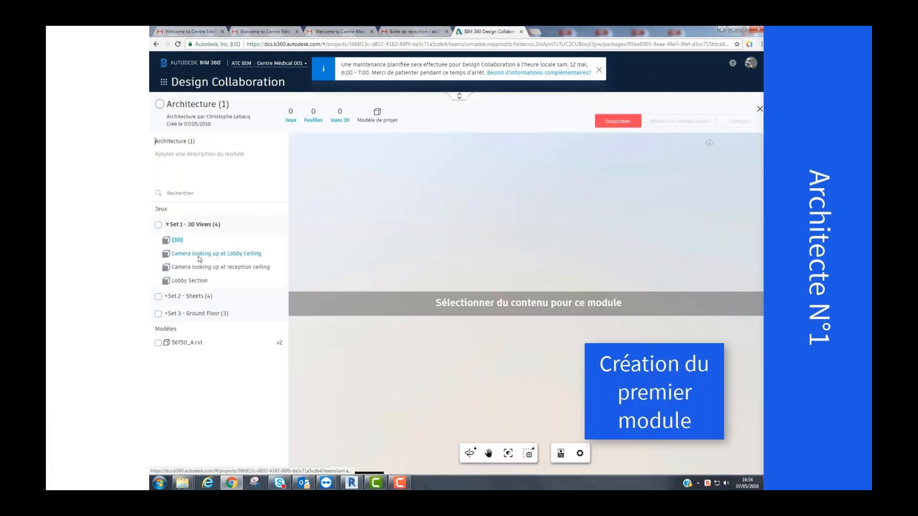
left_click(159, 225)
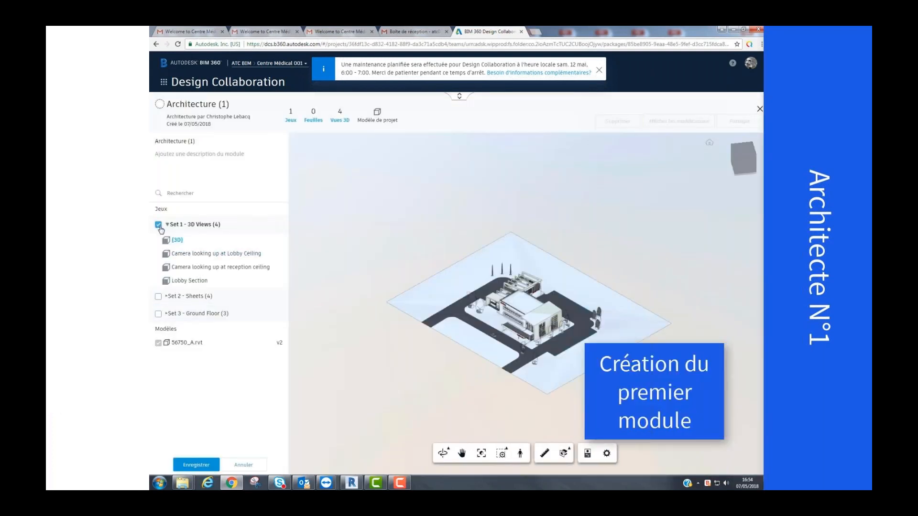
left_click(156, 314)
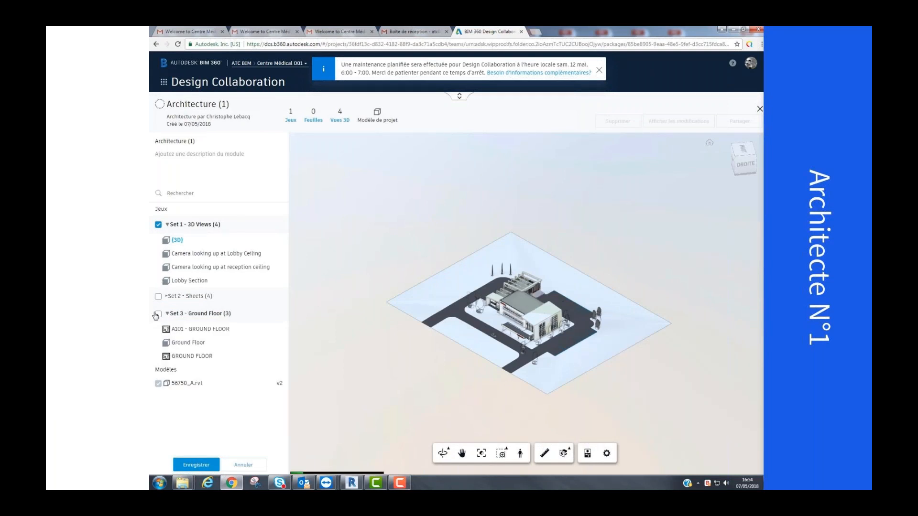
left_click(157, 314)
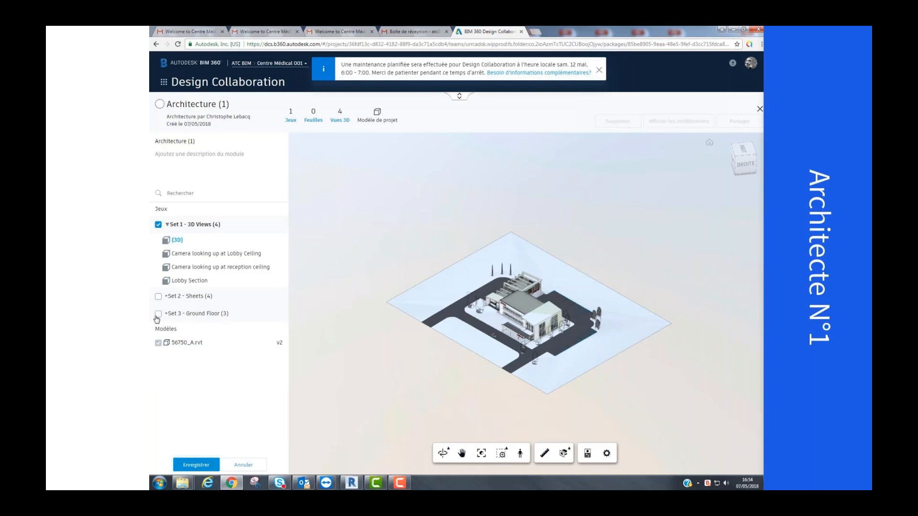
left_click(158, 314)
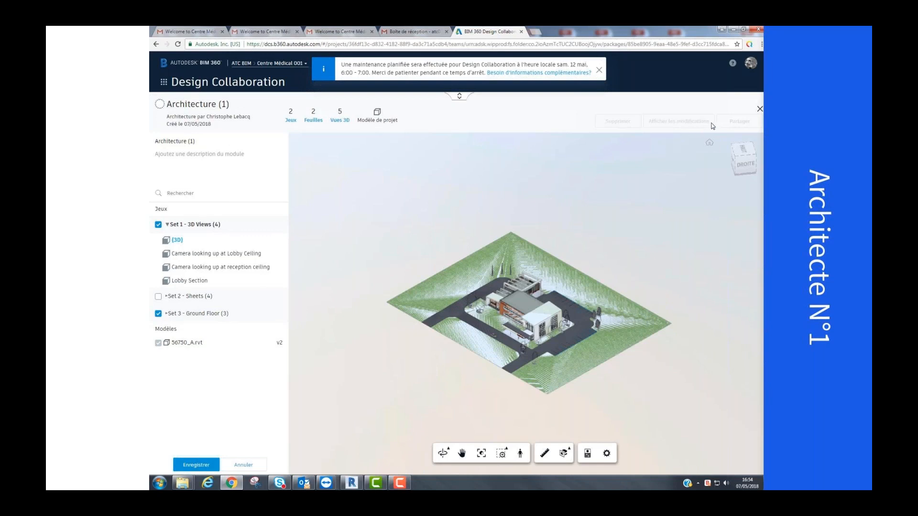
left_click(210, 465)
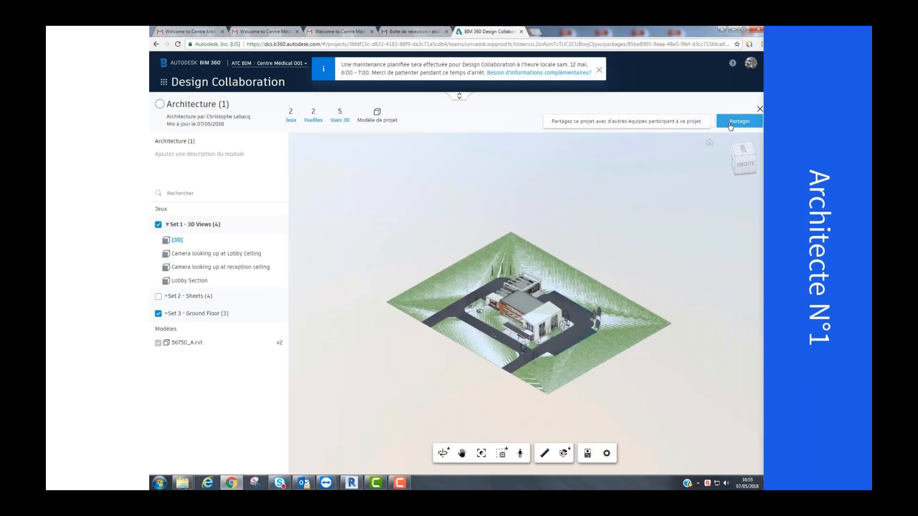
- Share Architecture (1) with all project members and expand the team timeline
left_click(730, 125)
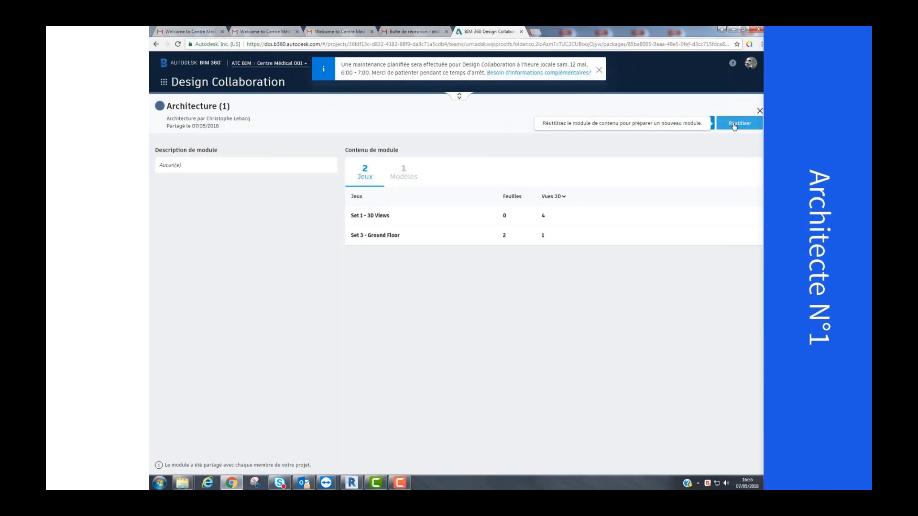
left_click(459, 98)
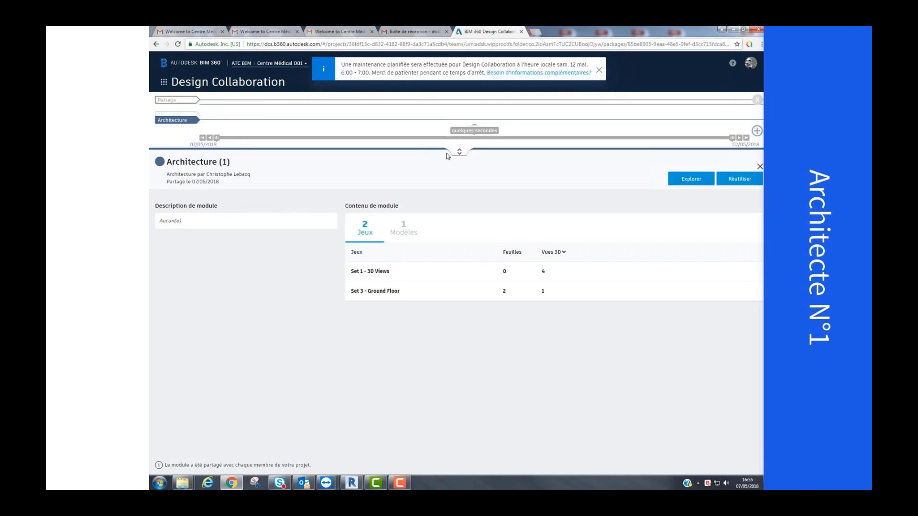
- From the Structure team space, consume the shared Architecture (1) package
left_click(182, 122)
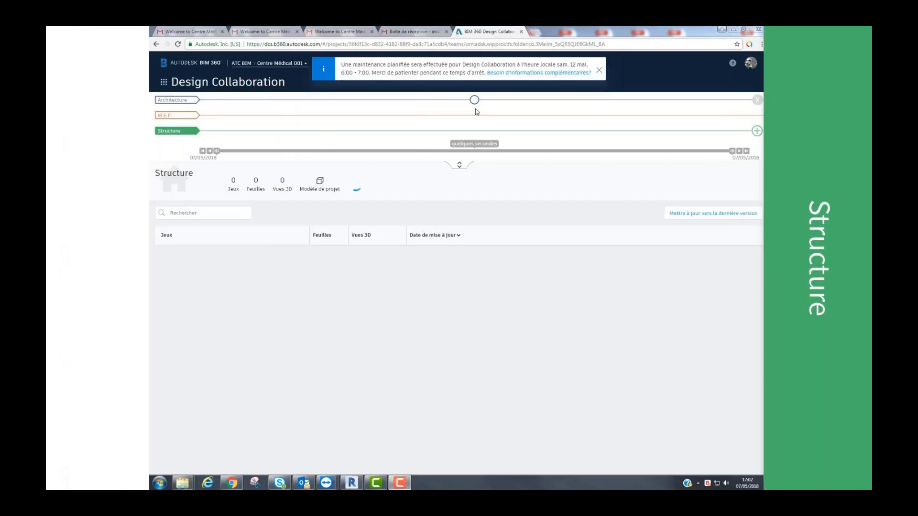
left_click(474, 101)
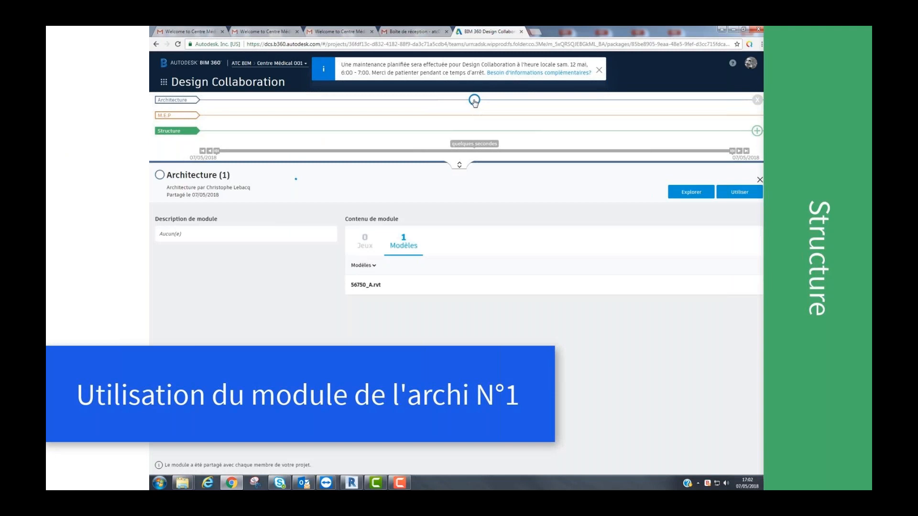
left_click(737, 193)
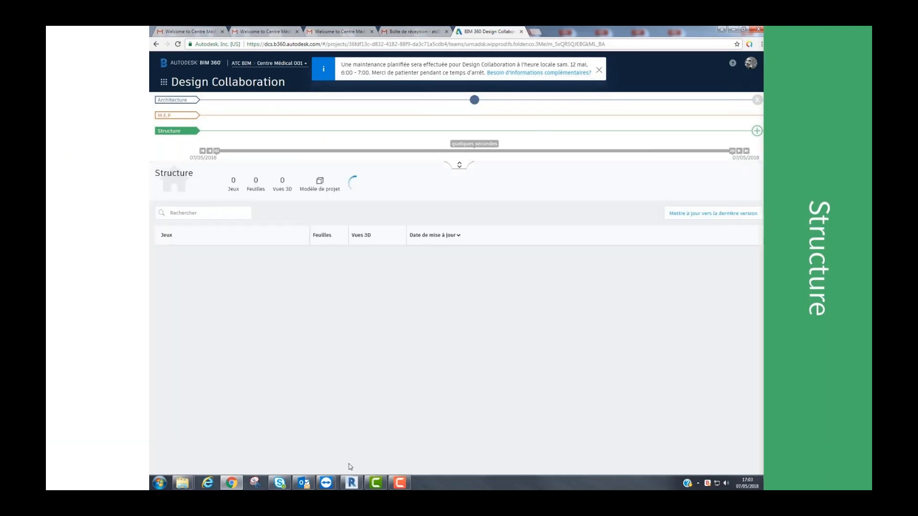
mouse_move(352, 484)
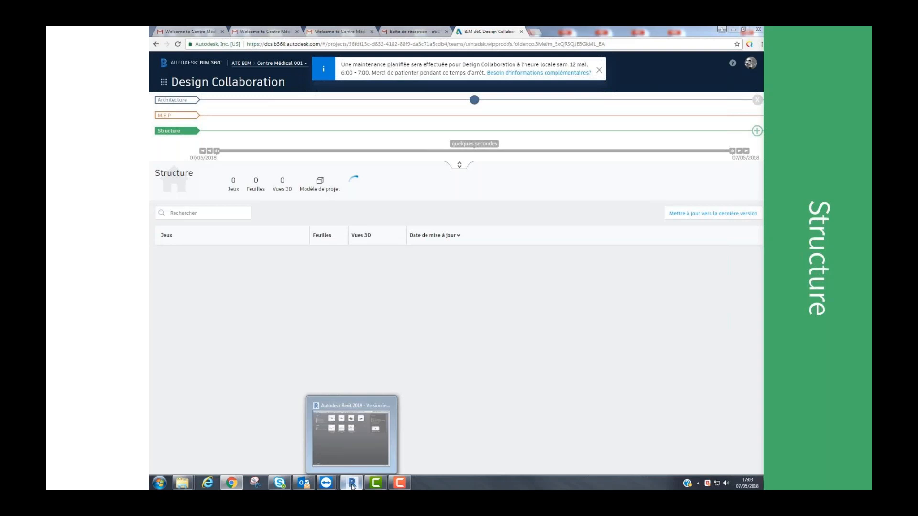
- In Revit, open 56750_S.rvt from BIM 360 > ATC BIM > Centre Médical 001 > Structure
left_click(352, 484)
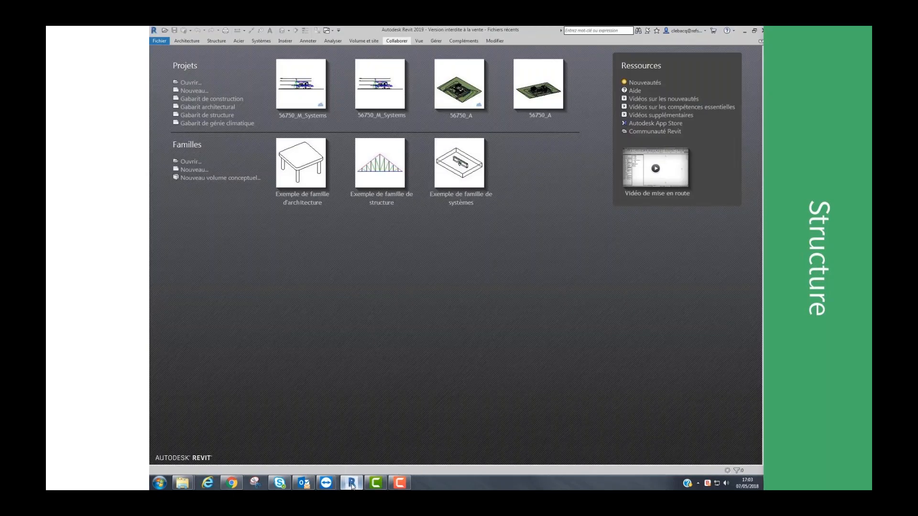
key("ctrl+o")
left_click(327, 187)
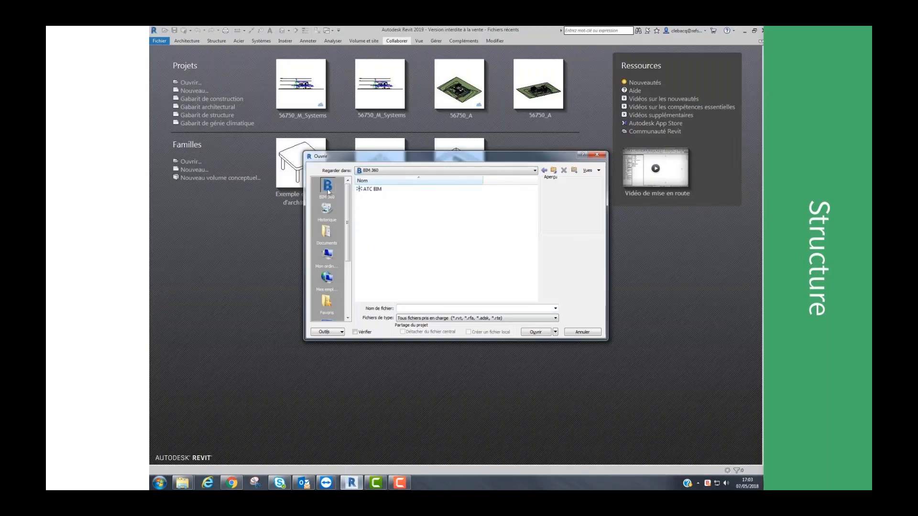
double_click(372, 189)
left_click(377, 197)
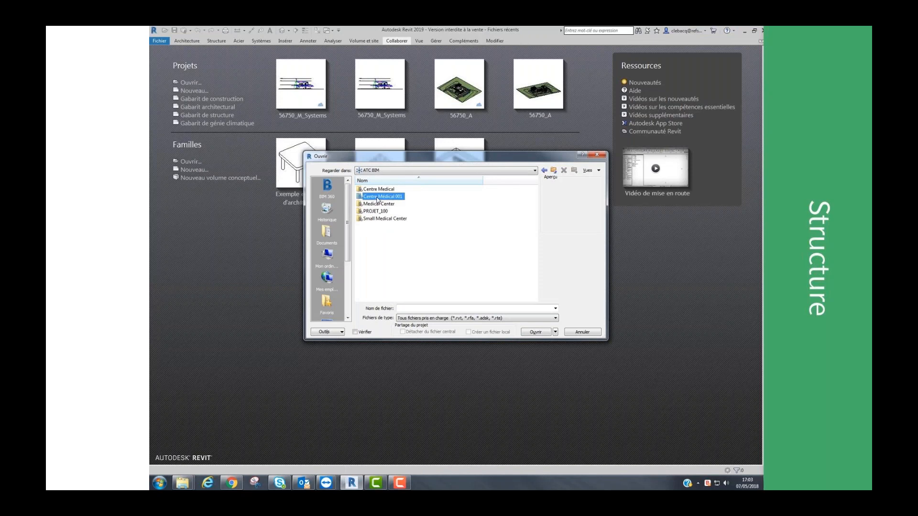
double_click(378, 197)
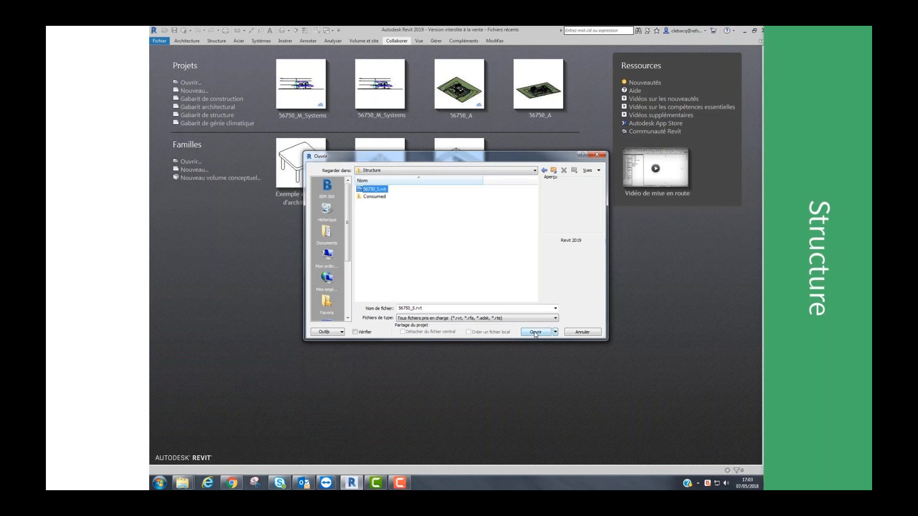
left_click(535, 333)
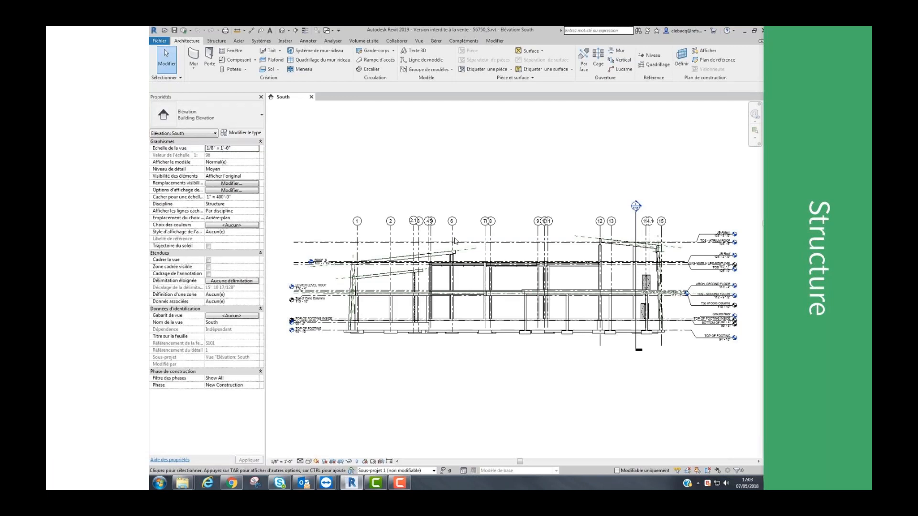
- Link 56750_A.rvt from Project Files > Structure > Consumed > Architecture via Manage Links
left_click(285, 40)
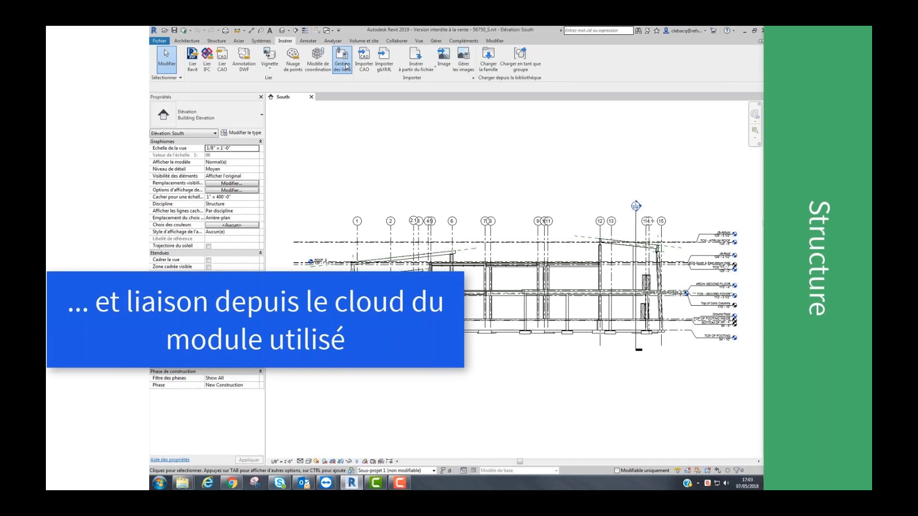
left_click(342, 62)
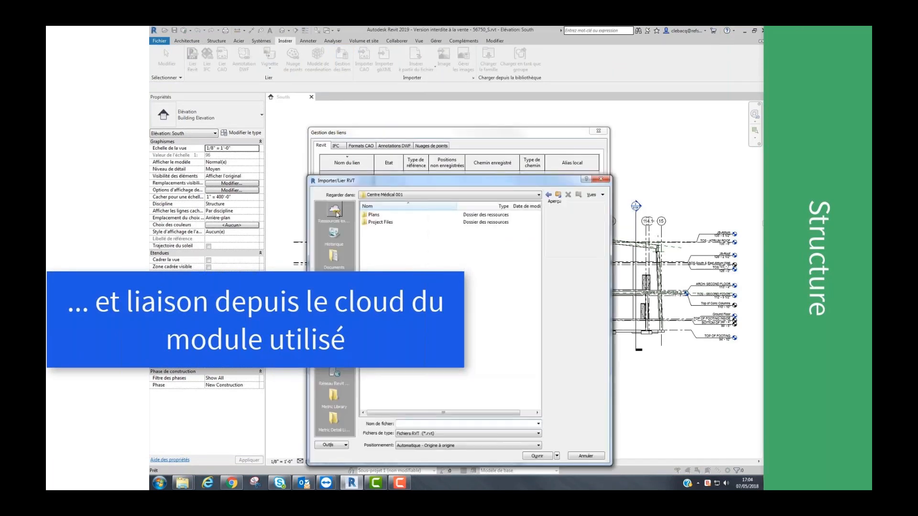
left_click(381, 223)
double_click(381, 223)
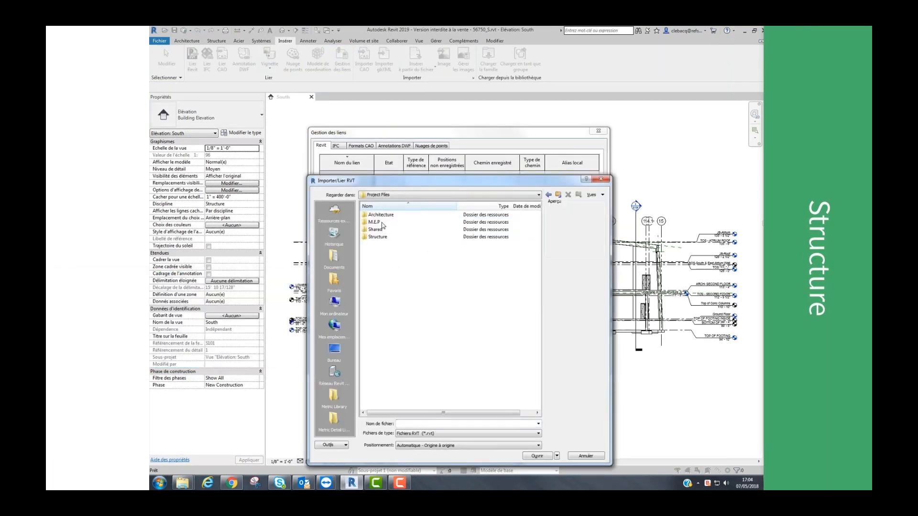
double_click(377, 237)
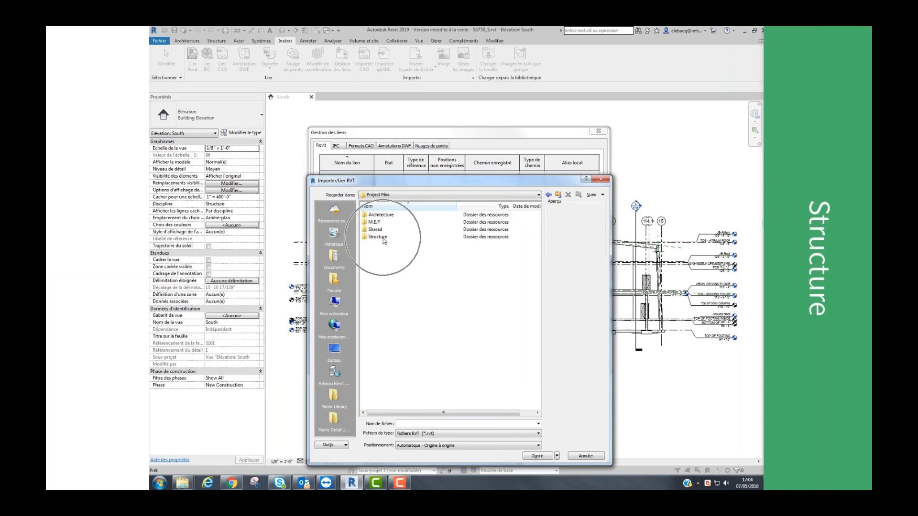
left_click(388, 217)
double_click(387, 216)
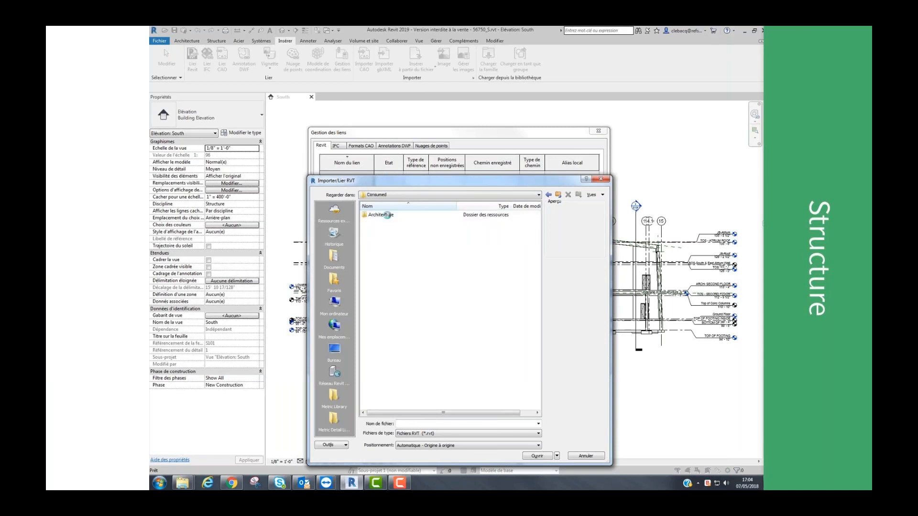
double_click(387, 215)
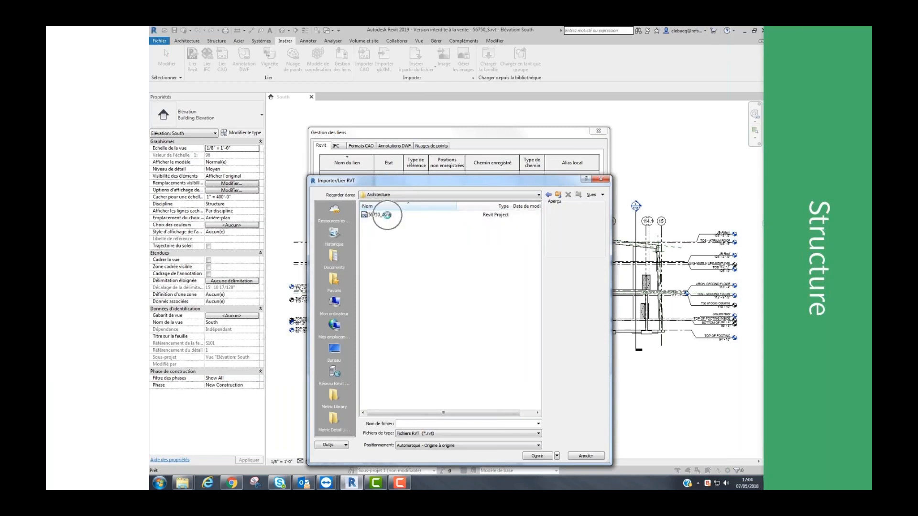
left_click(382, 215)
left_click(537, 456)
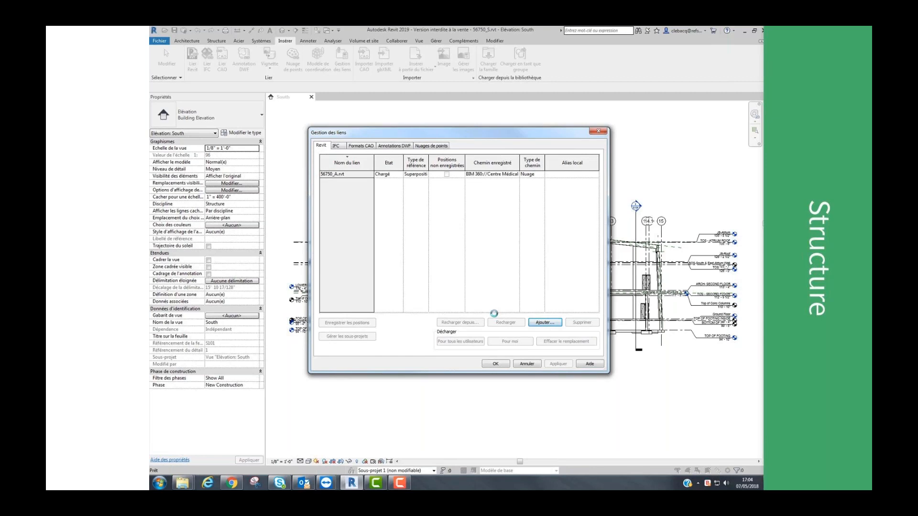
left_click(496, 365)
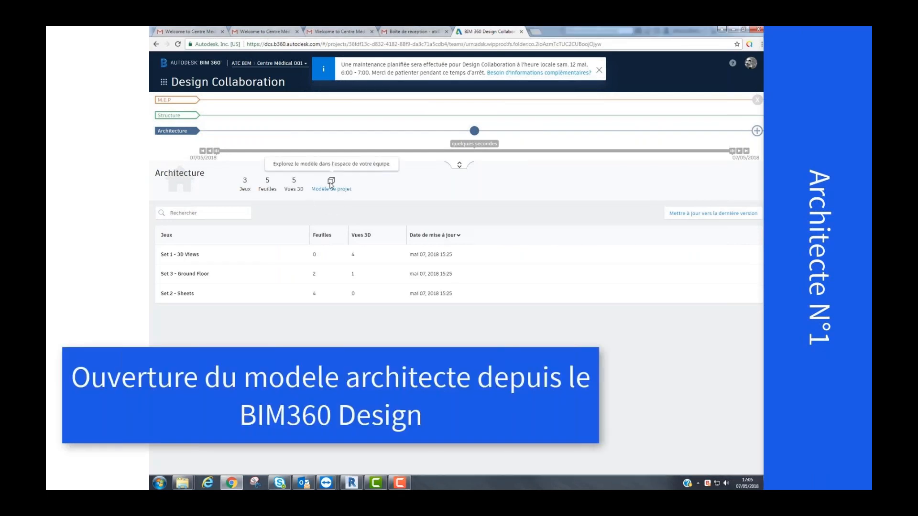
- Display the Architecture project model in 3D and show its team models list
left_click(331, 190)
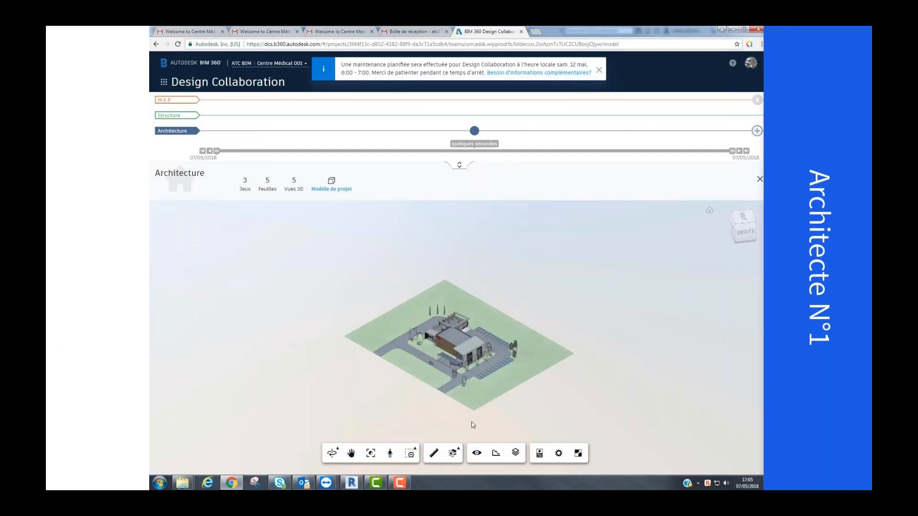
left_click(476, 453)
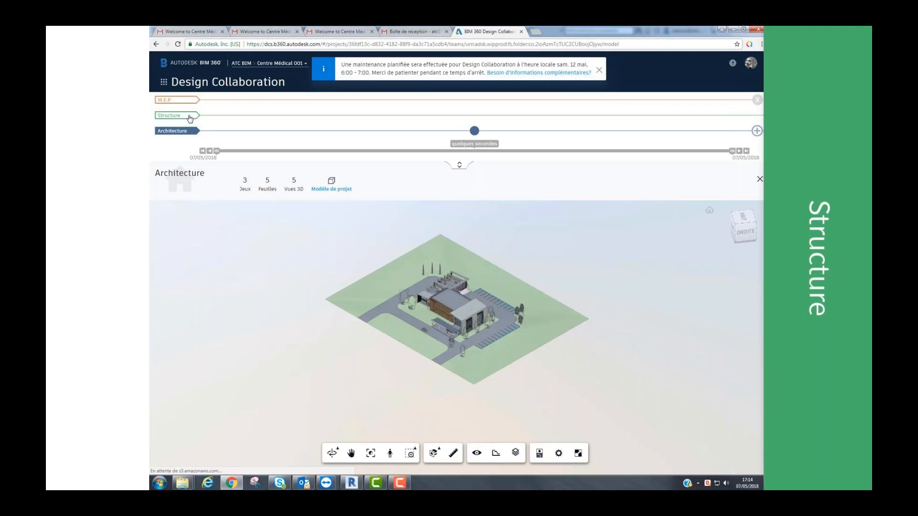
- Open the Structure project model in 3D and hide the Architecture team model
left_click(189, 117)
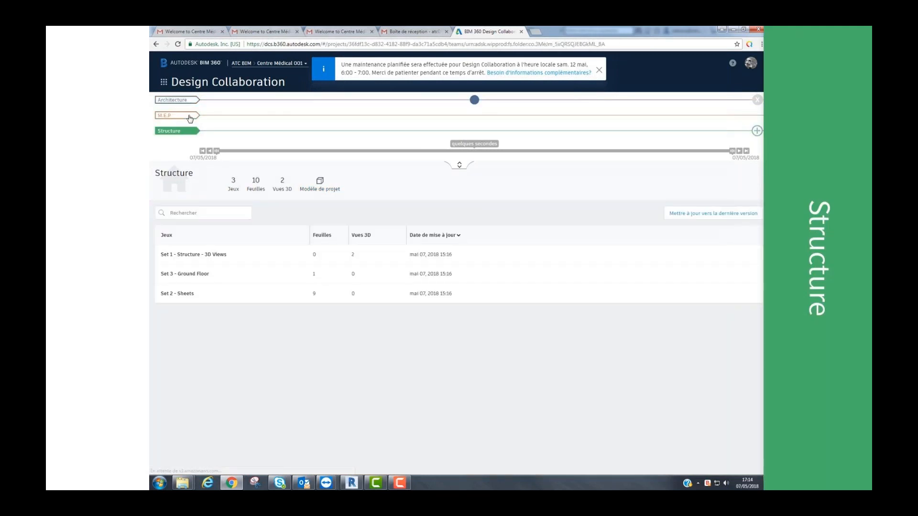
left_click(320, 188)
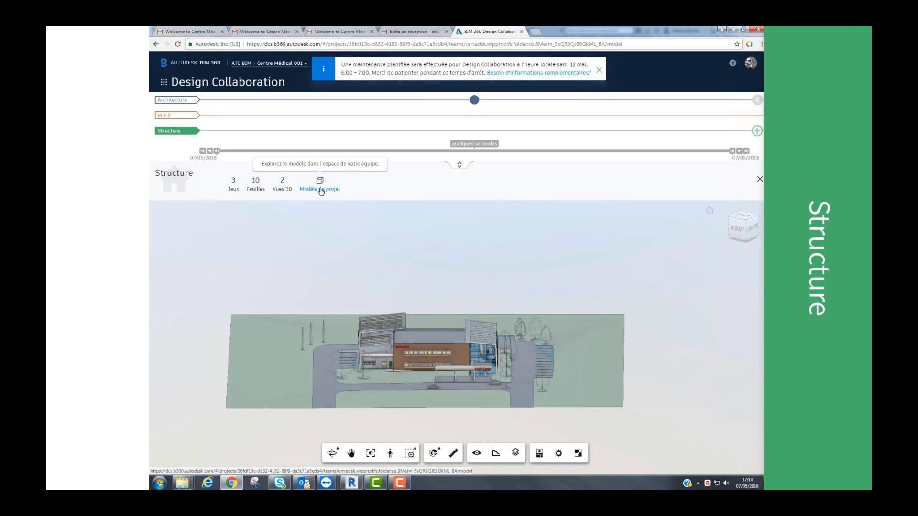
left_click(477, 453)
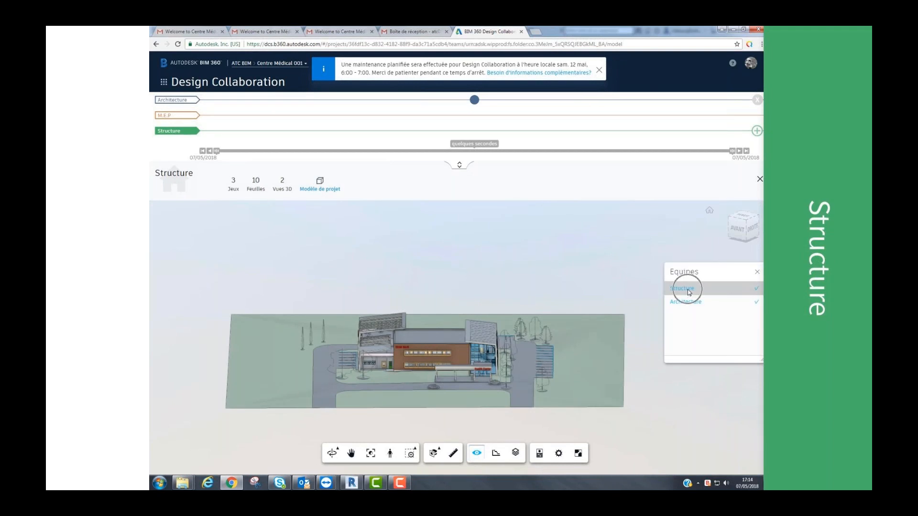
left_click(755, 303)
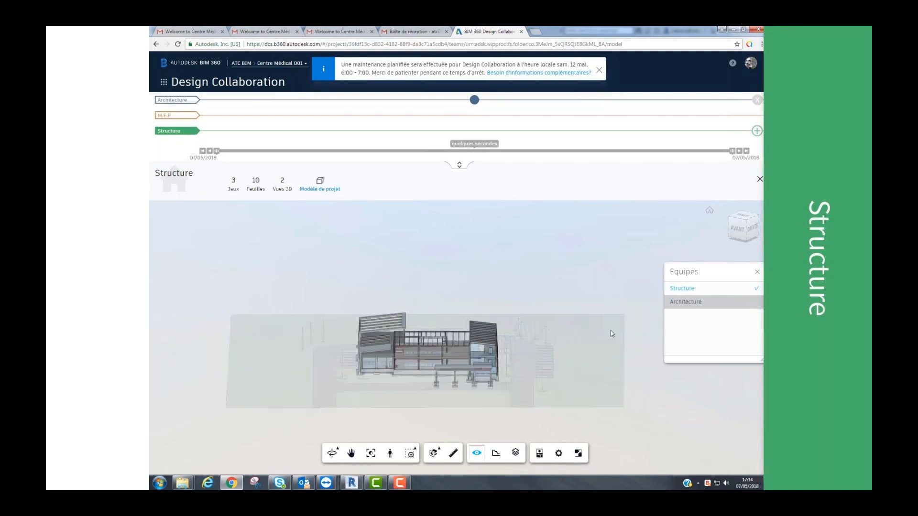
- Orbit the structural frame, then turn the Architecture model back on to combine them
left_click_drag(544, 349, 254, 360)
scroll(455, 346, "up", 5)
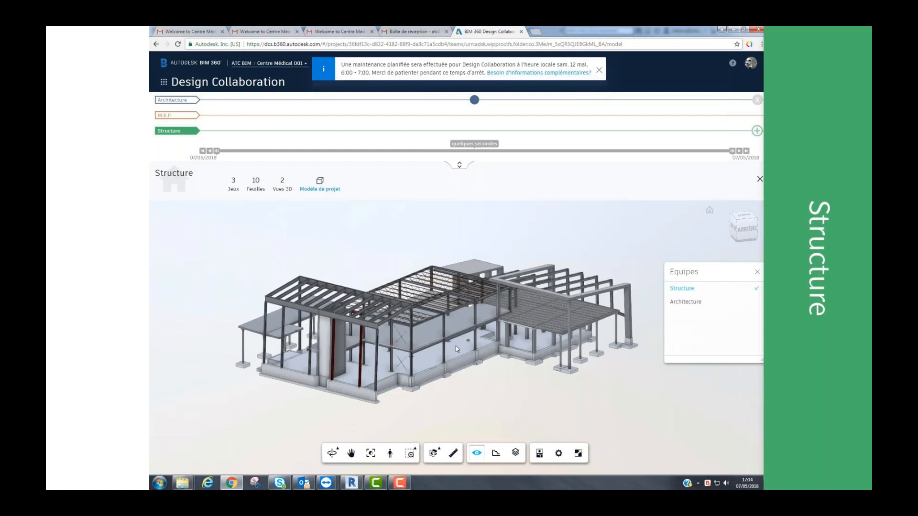
middle_click_drag(446, 343, 430, 342)
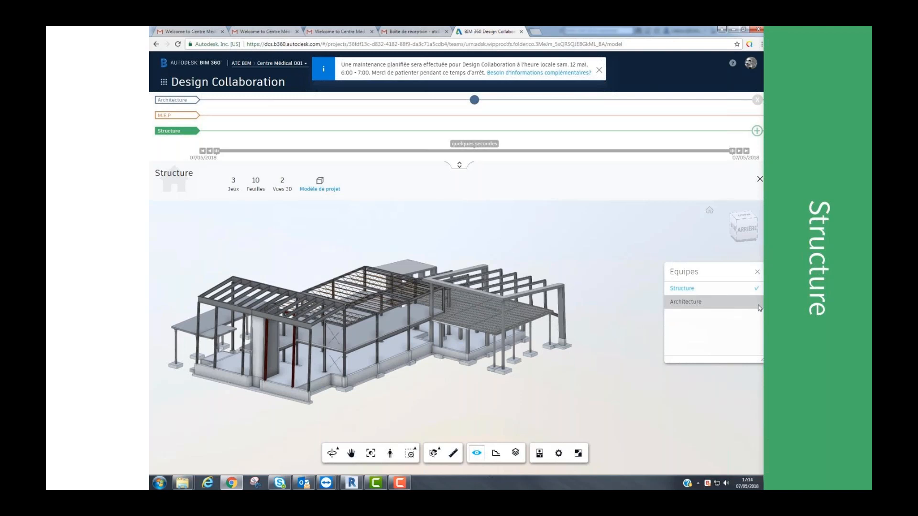
left_click(756, 302)
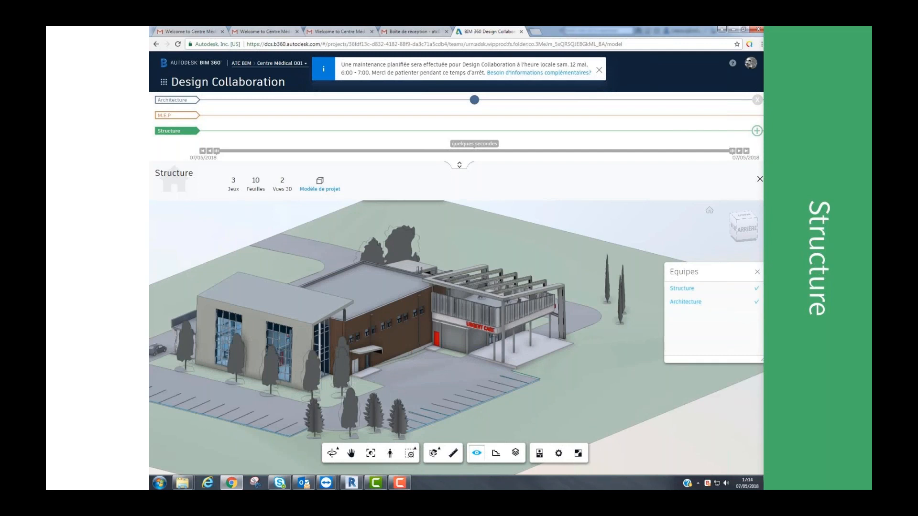
key("F10")
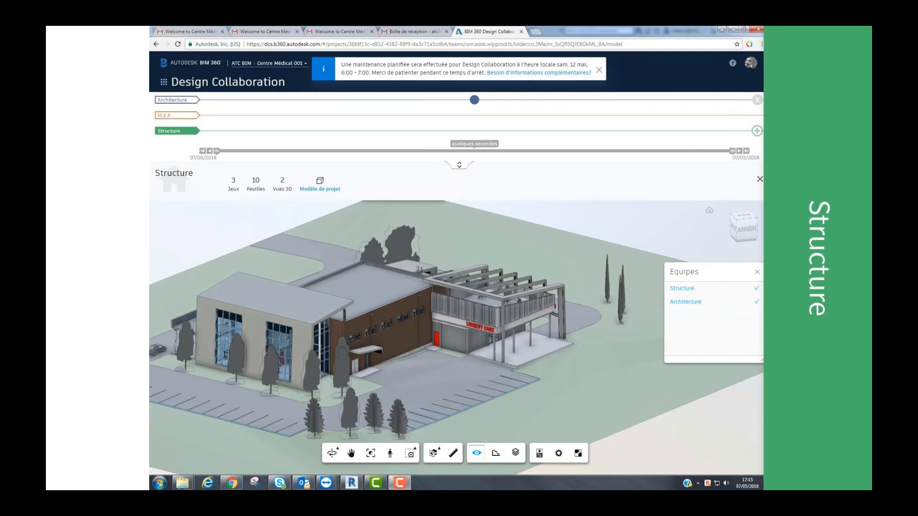
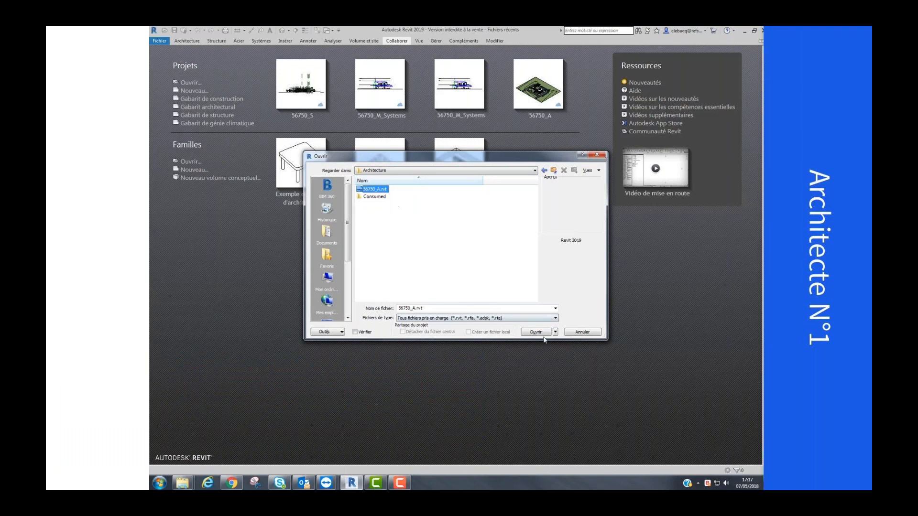
- Open 56750_A.rvt and show its GROUND FLOOR plan zoomed in on the exam rooms
left_click(539, 331)
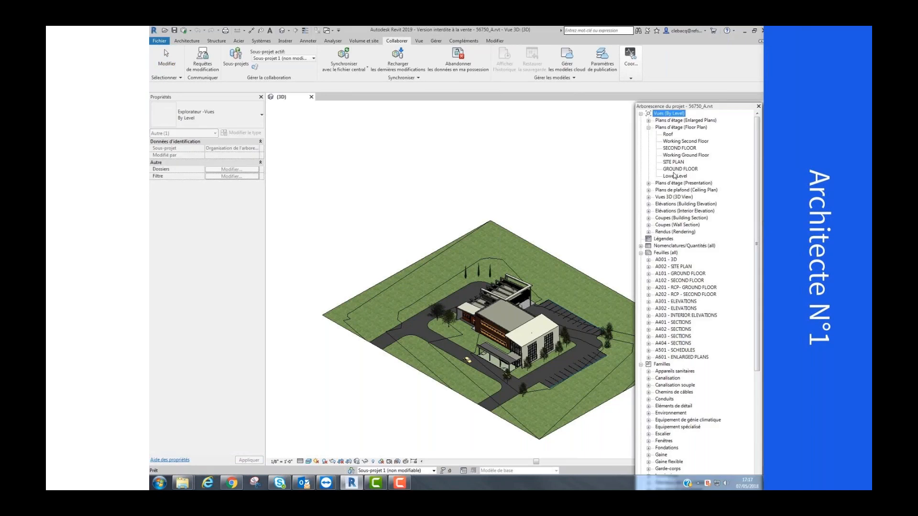
left_click(676, 169)
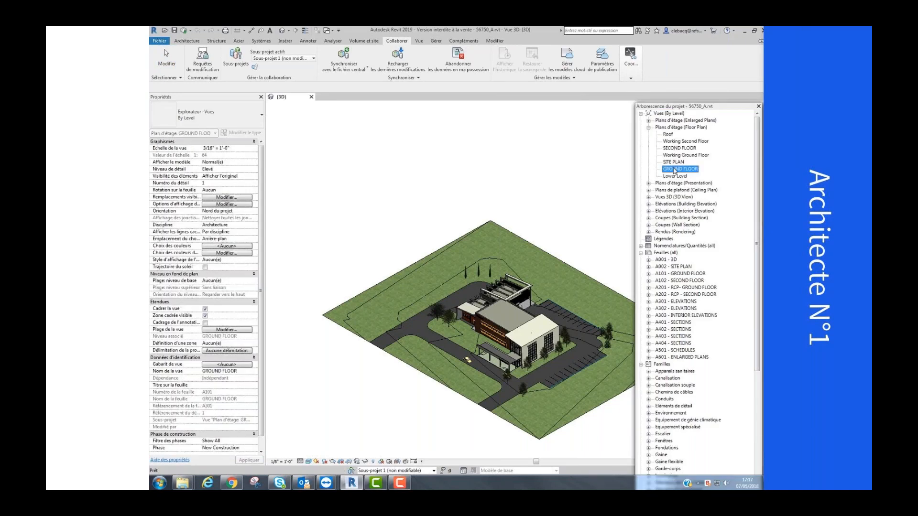
double_click(675, 170)
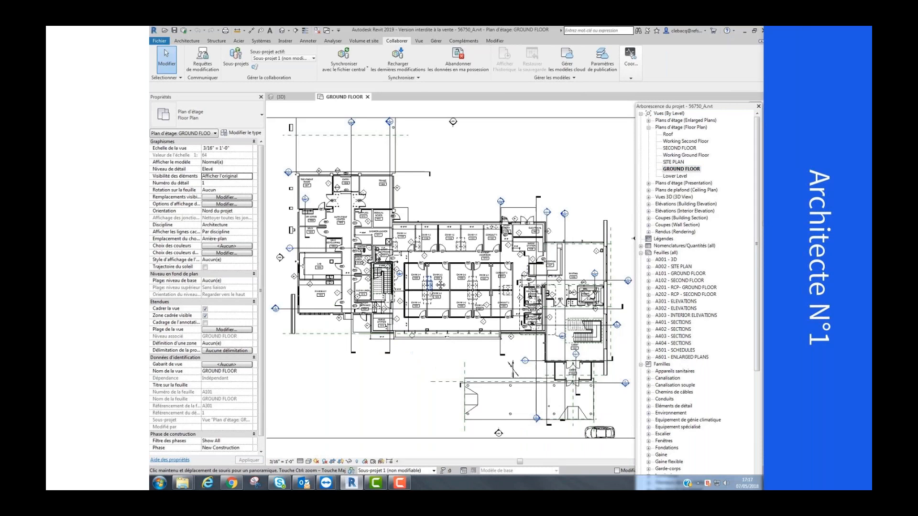
scroll(441, 285, "up", 5)
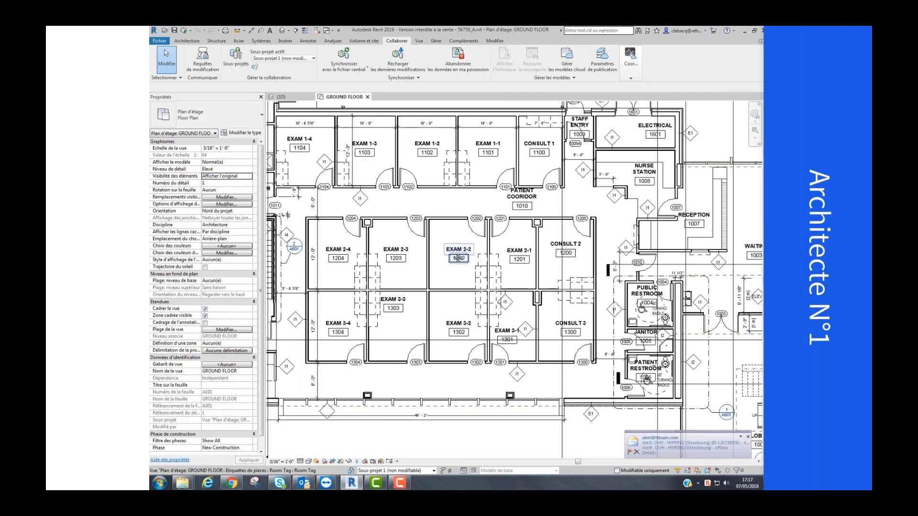
middle_click_drag(458, 258, 472, 256)
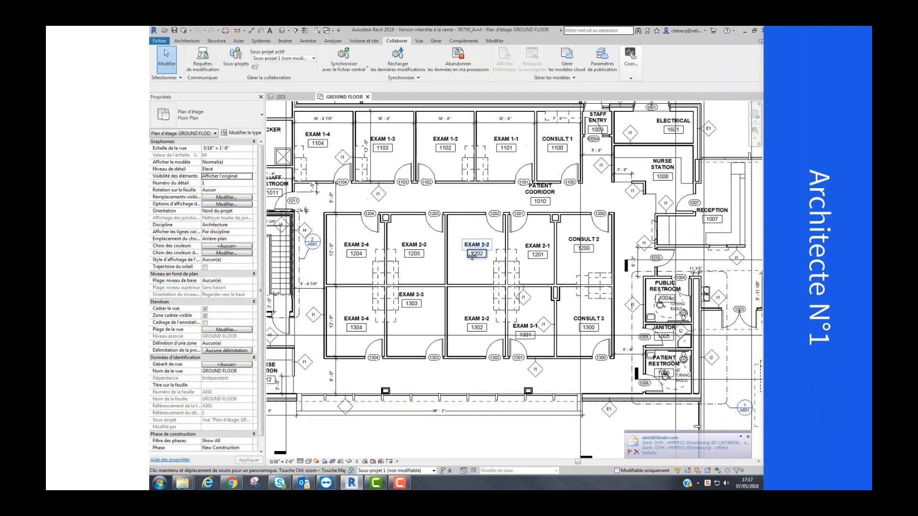
scroll(471, 254, "up", 1)
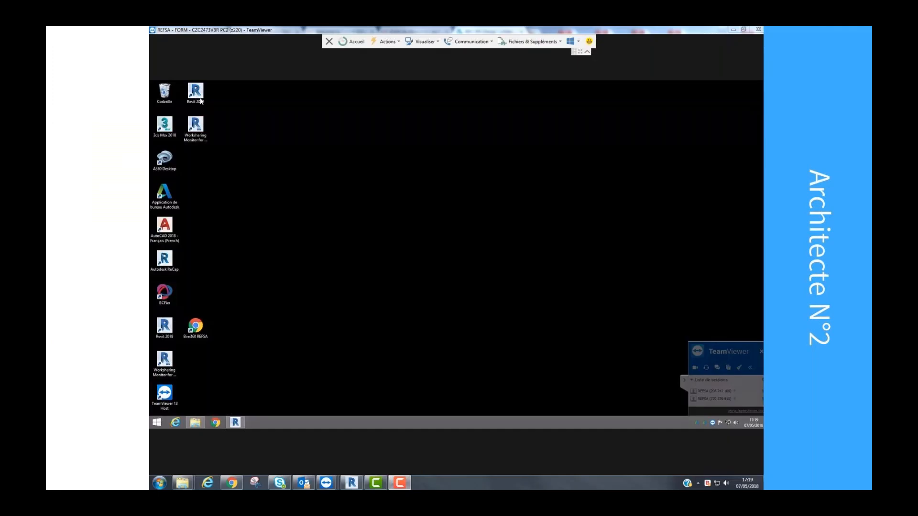
- Launch Revit and open 56750_A.rvt from BIM 360 > ATC BIM > Centre Médical 001 > Architecture
double_click(205, 100)
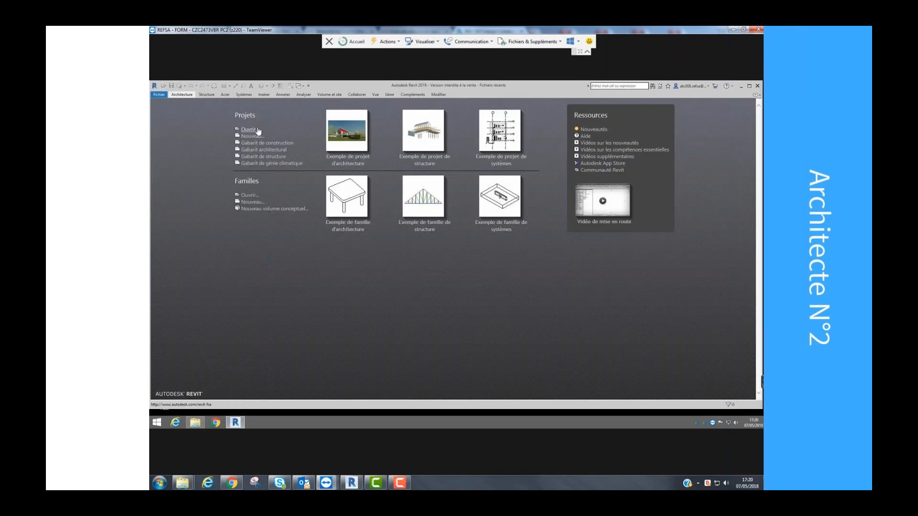
left_click(248, 129)
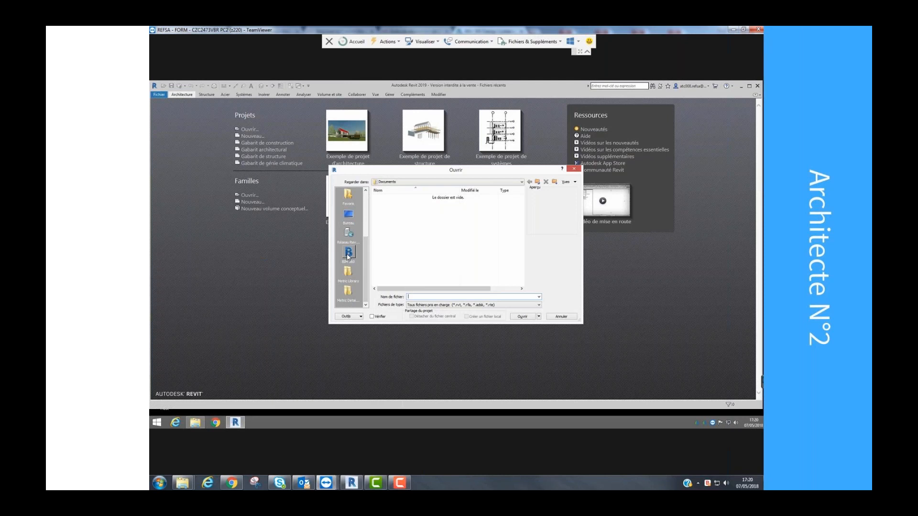
left_click(348, 253)
left_click(385, 198)
double_click(386, 198)
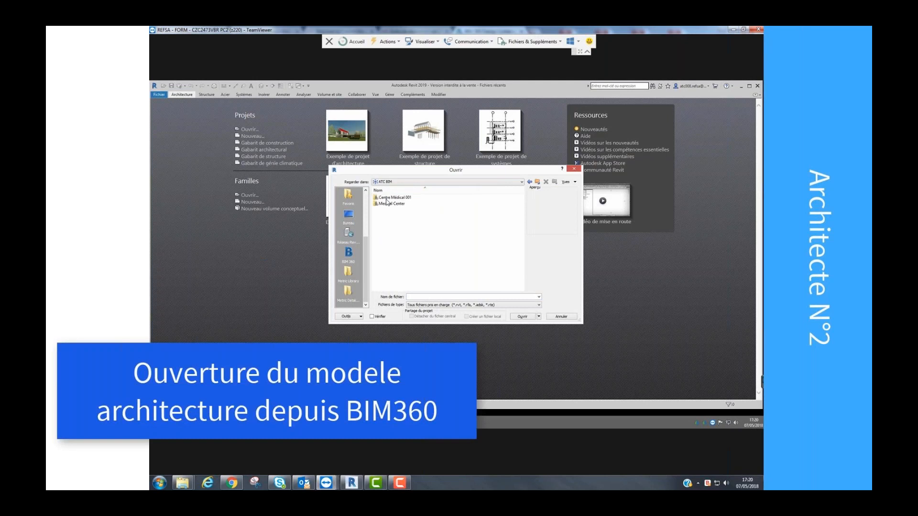
left_click(391, 198)
double_click(391, 198)
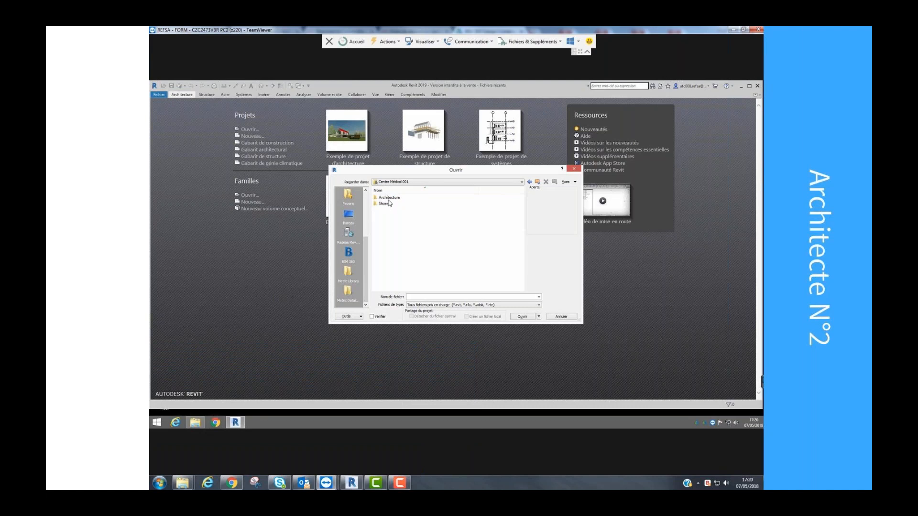
double_click(388, 197)
left_click(386, 198)
left_click(522, 317)
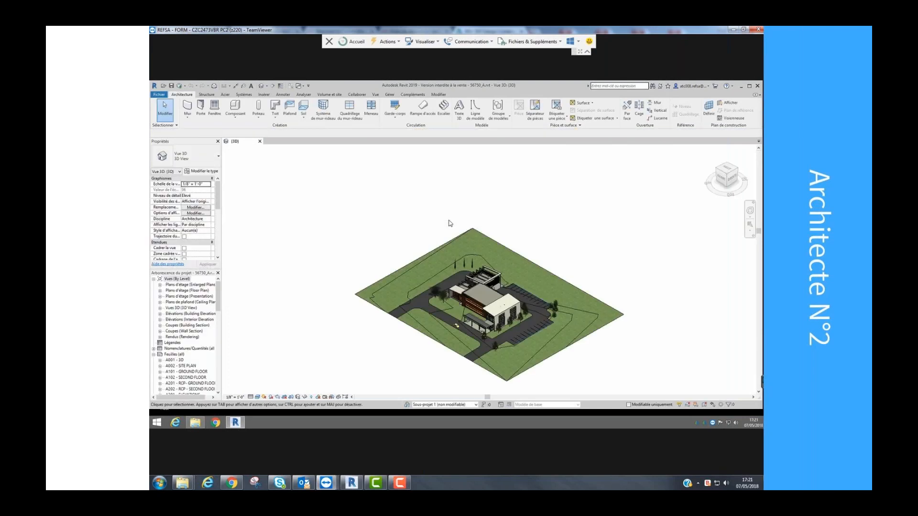
- Open the GROUND FLOOR plan under Plans d'étage and zoom in on the exam rooms
left_click(160, 290)
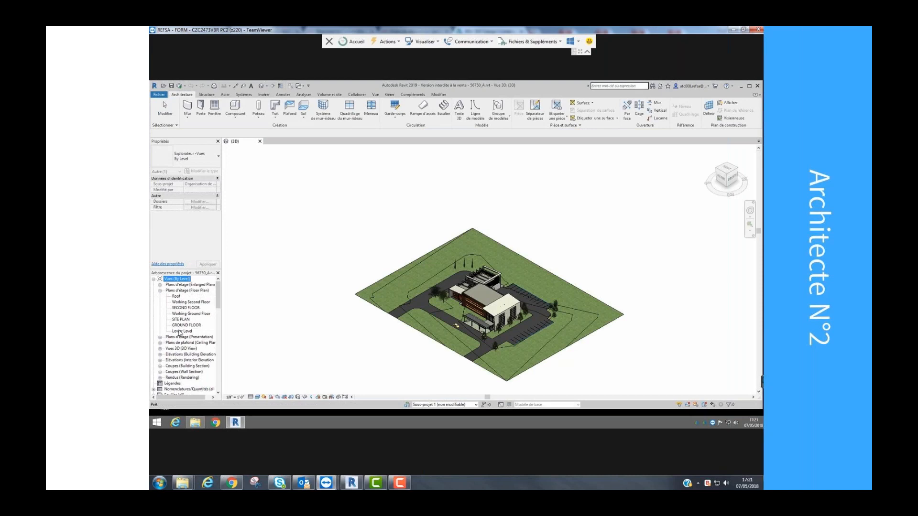
double_click(181, 326)
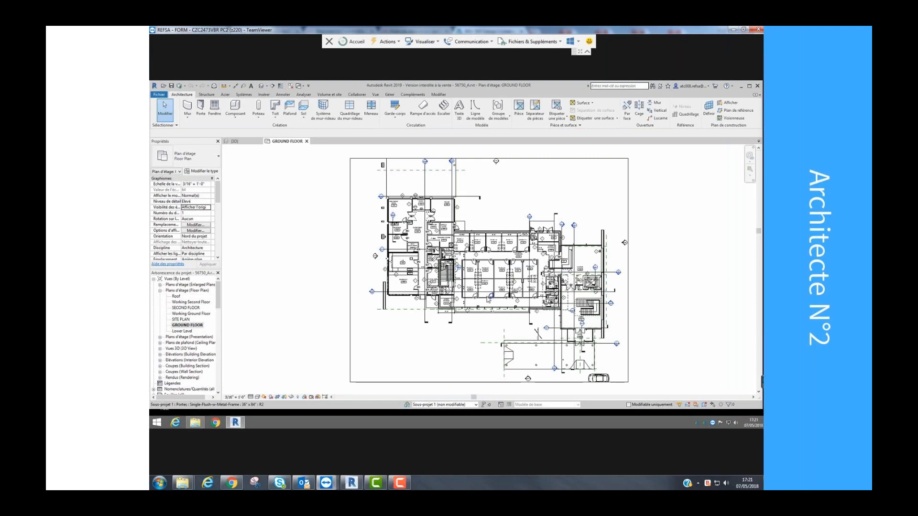
middle_click_drag(294, 335, 237, 339)
scroll(414, 295, "up", 3)
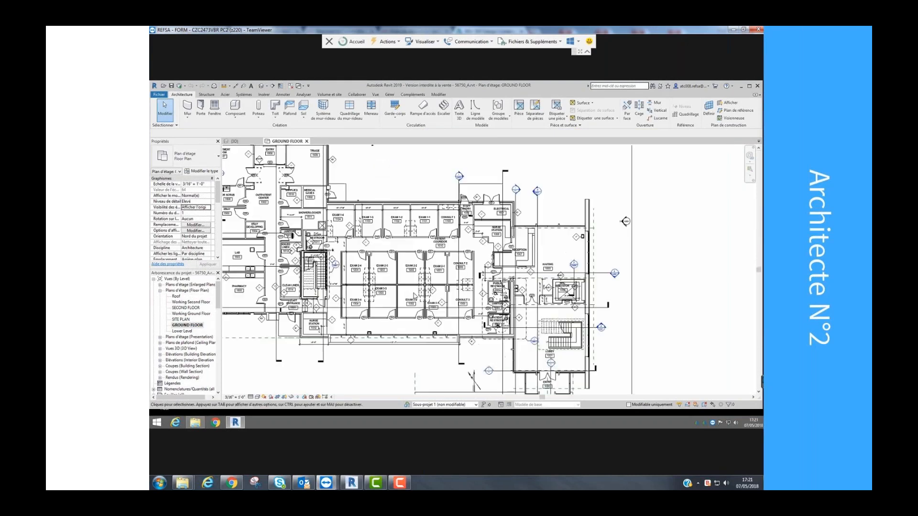
scroll(413, 296, "up", 3)
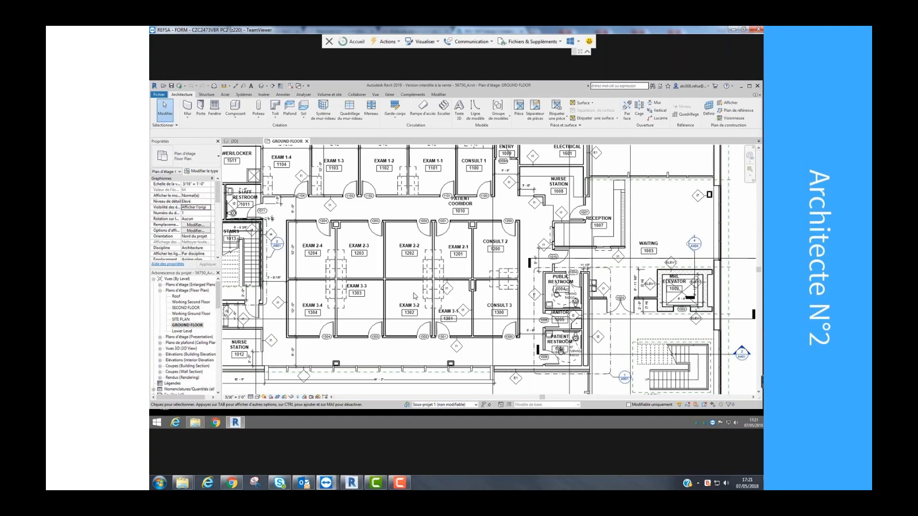
scroll(415, 295, "up", 1)
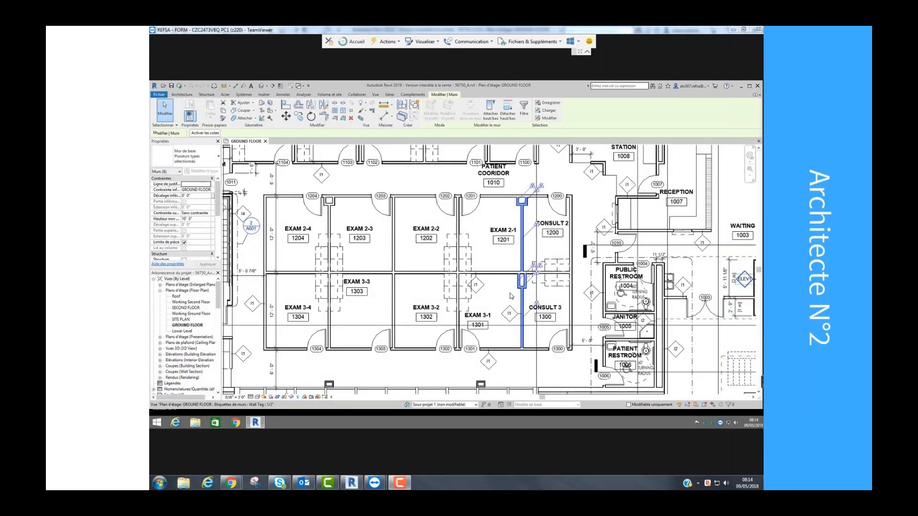
- Try moving the walls beside EXAM 2-1 and EXAM 3-1 by 4, then place an edit request
left_click(286, 116)
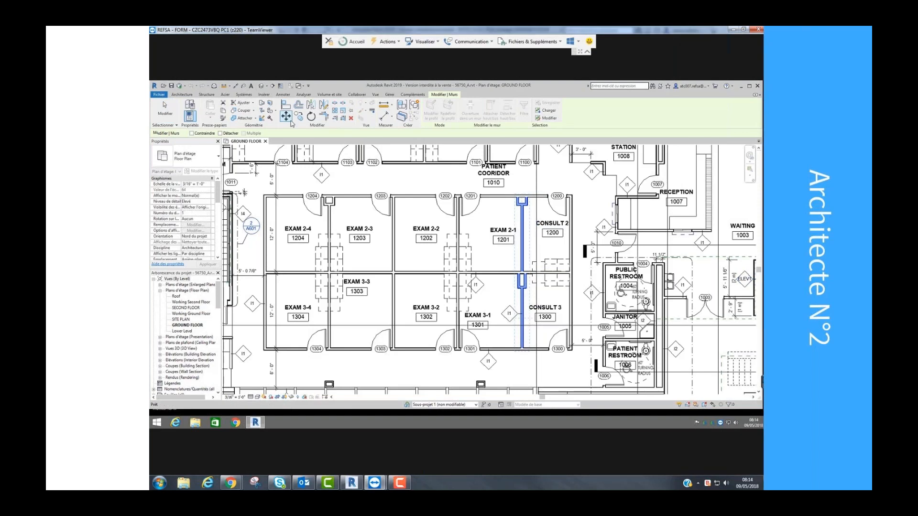
left_click(489, 213)
type("4")
key("Return")
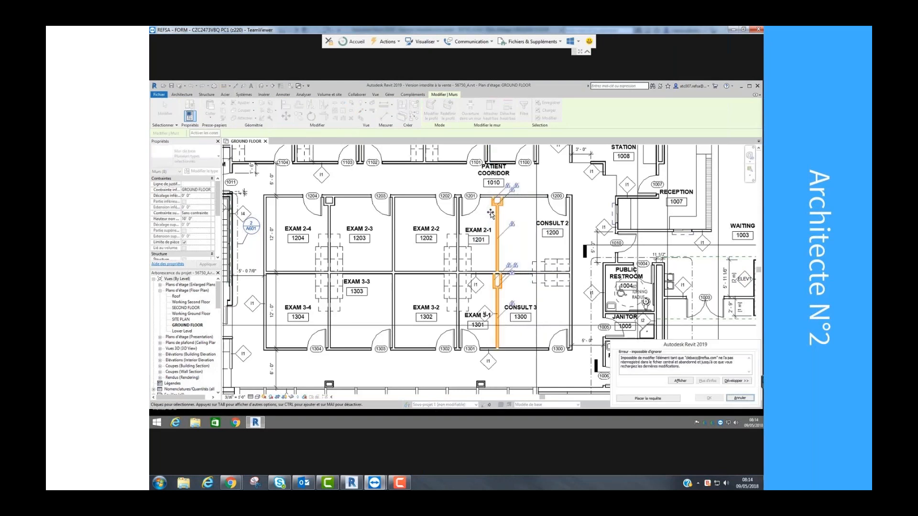
left_click(657, 399)
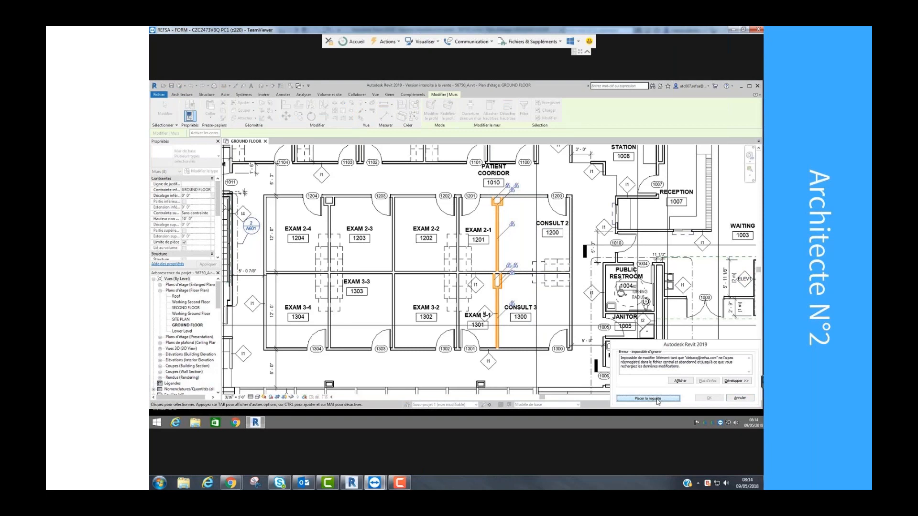
key("Return")
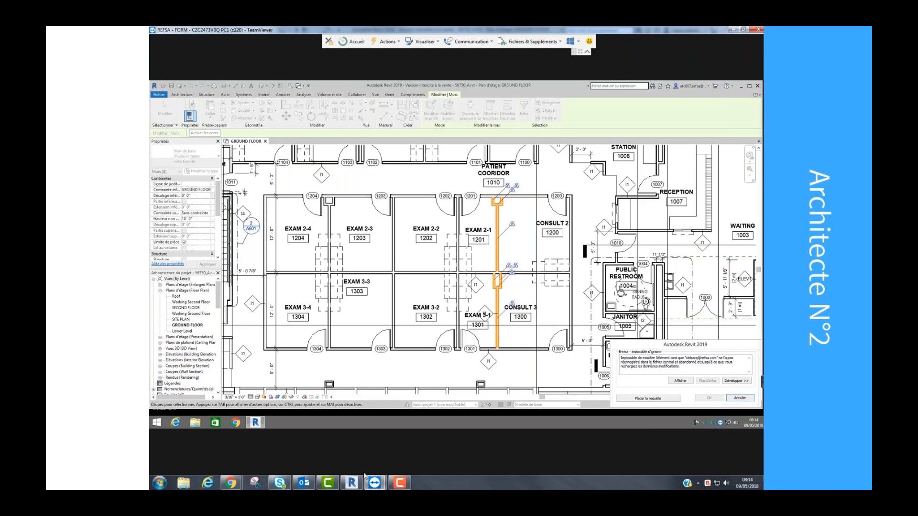
left_click(352, 483)
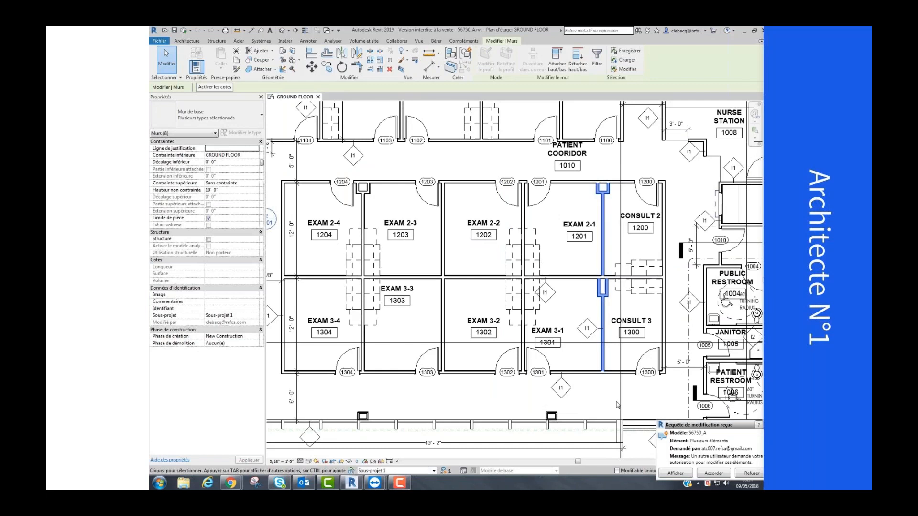
- Grant the walls edit request as Architect N°1 and return to the TeamViewer session
left_click(719, 474)
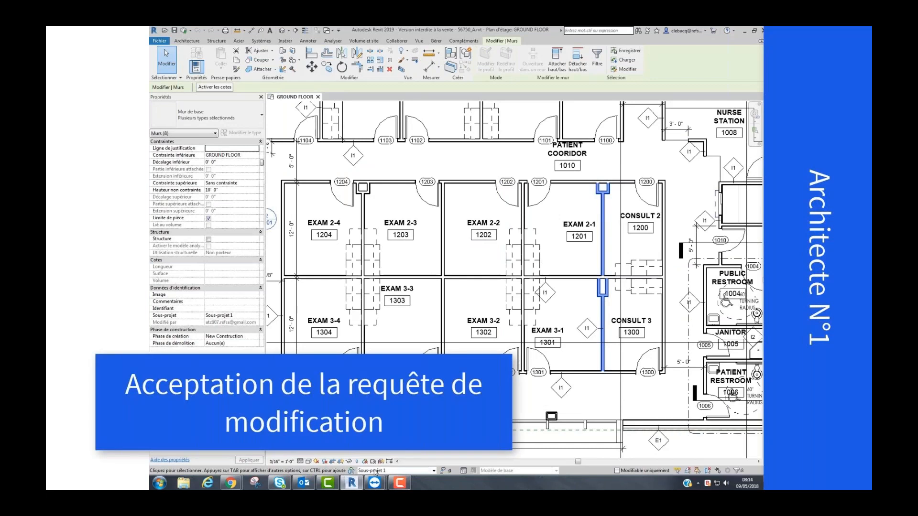
mouse_move(355, 483)
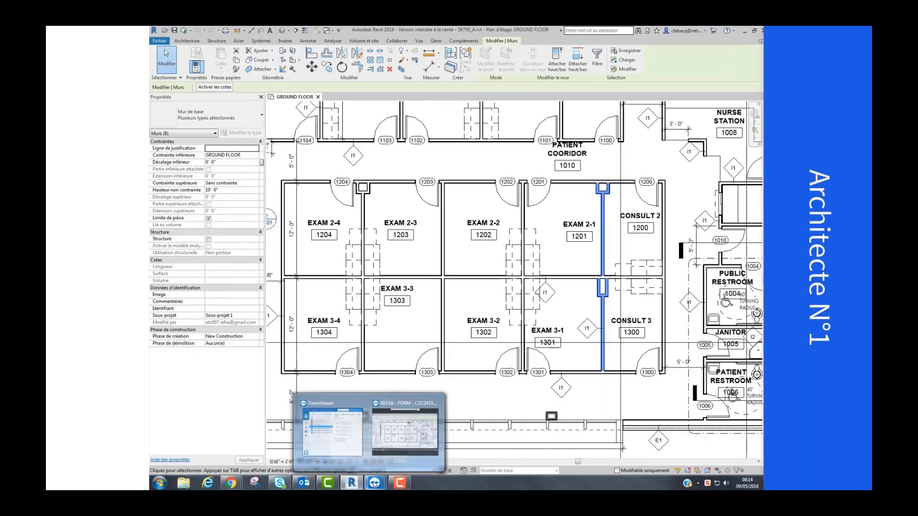
left_click(404, 430)
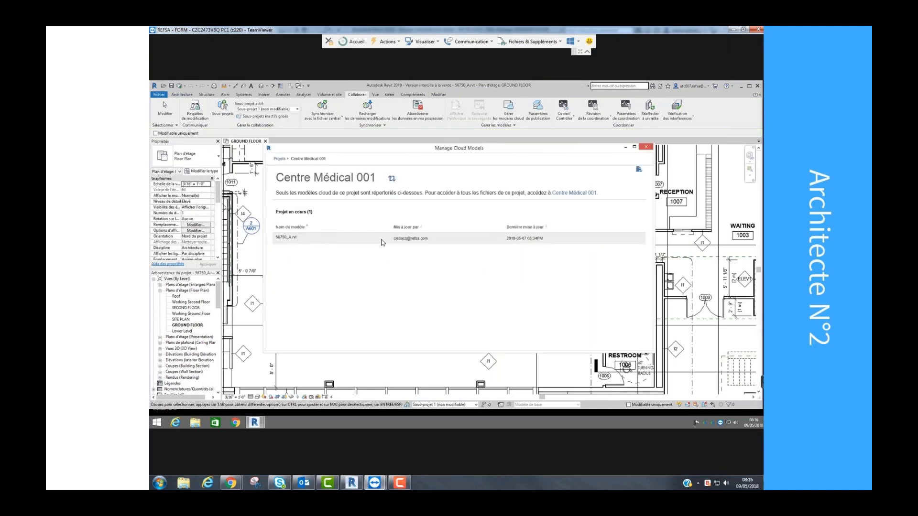
- Publish the latest version of 56750_A.rvt from Manage Cloud Models, confirming with Publier
mouse_move(379, 239)
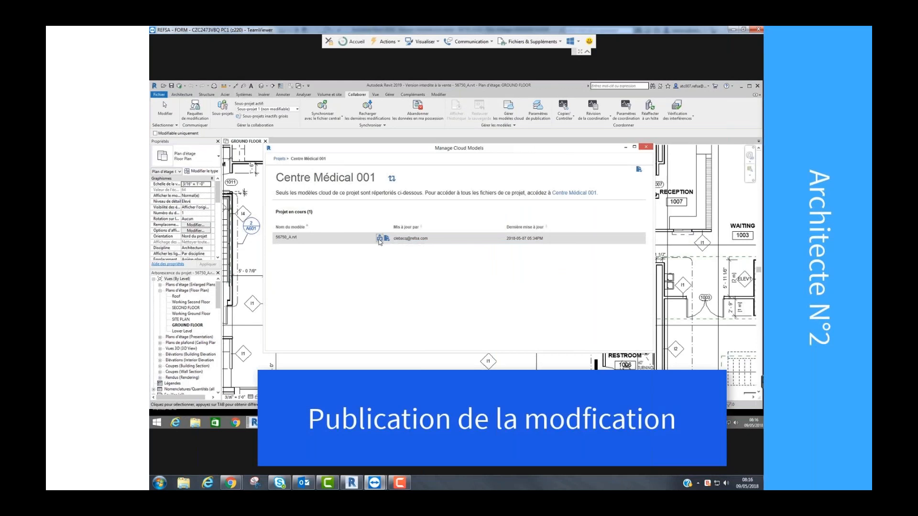
left_click(379, 238)
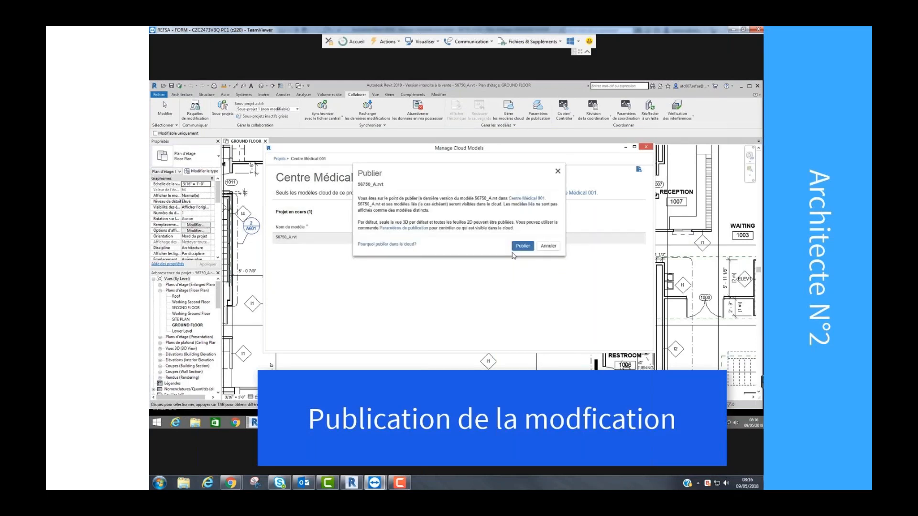
left_click(515, 248)
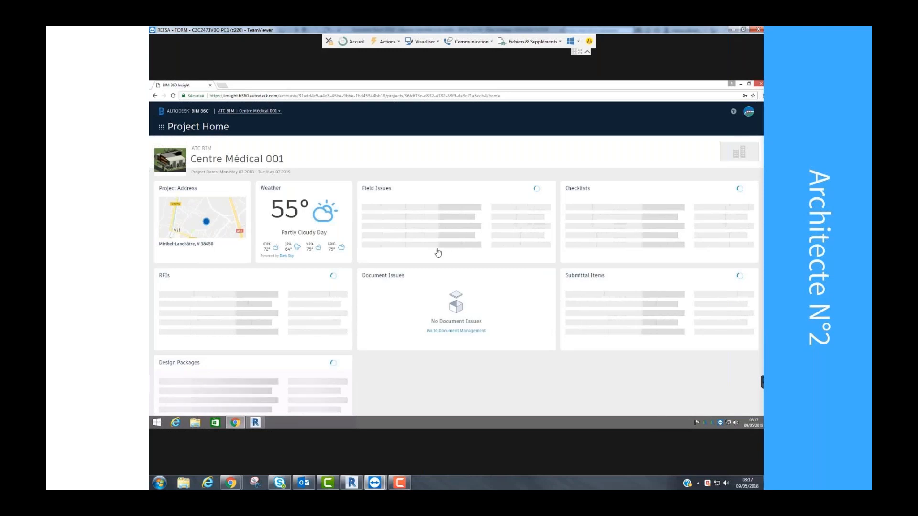
- Switch BIM 360 from Project Home to the Design Collaboration module
left_click(161, 127)
left_click(222, 199)
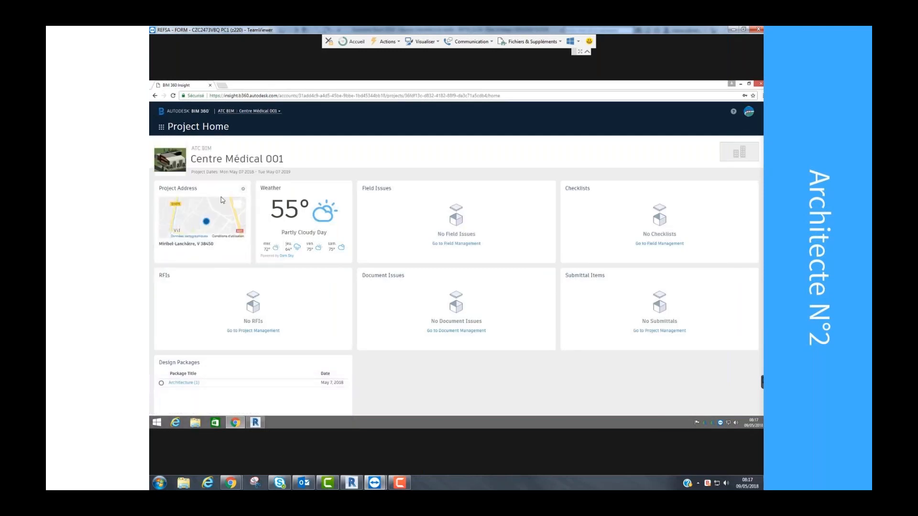
left_click(163, 129)
left_click(218, 199)
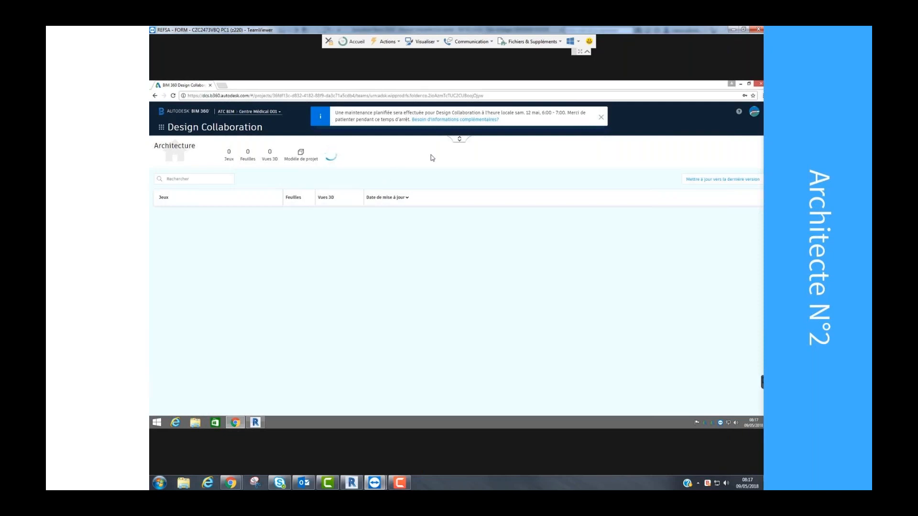
- Save a new Architecture package with Set 3 - Ground Floor and show its changes
left_click(460, 143)
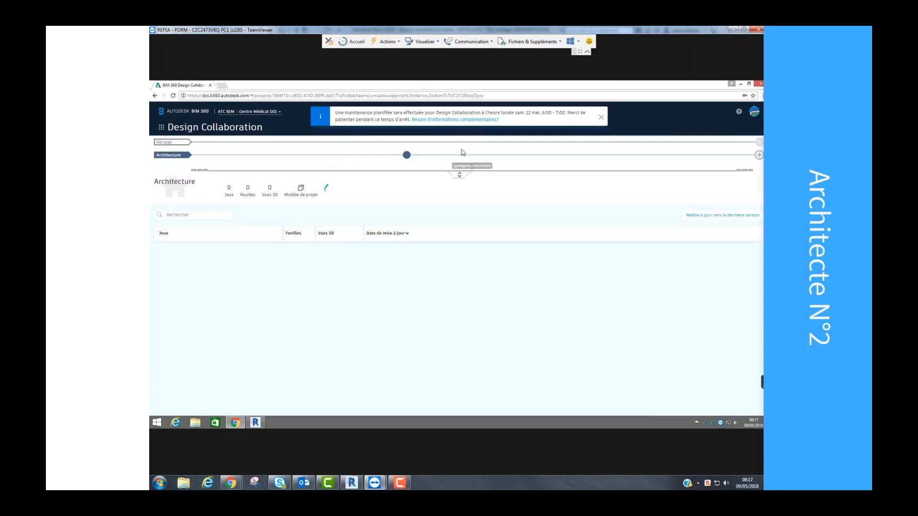
left_click(459, 186)
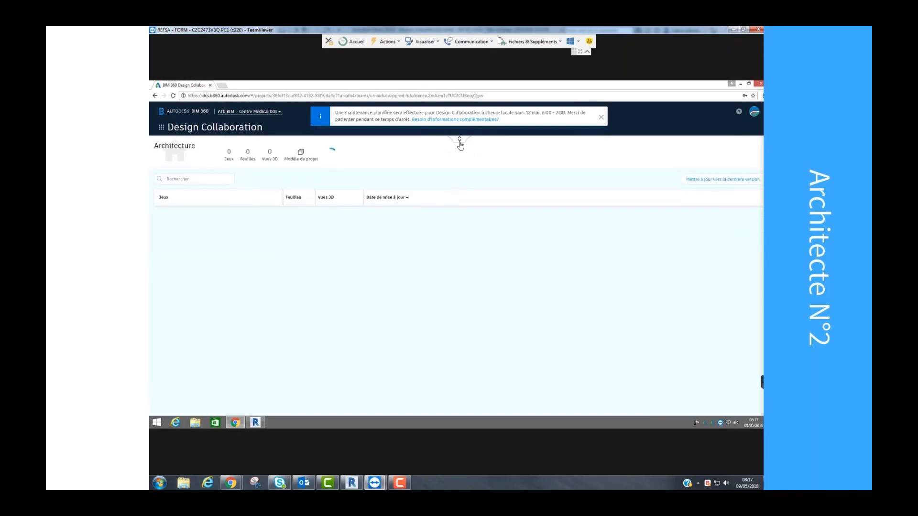
left_click(460, 139)
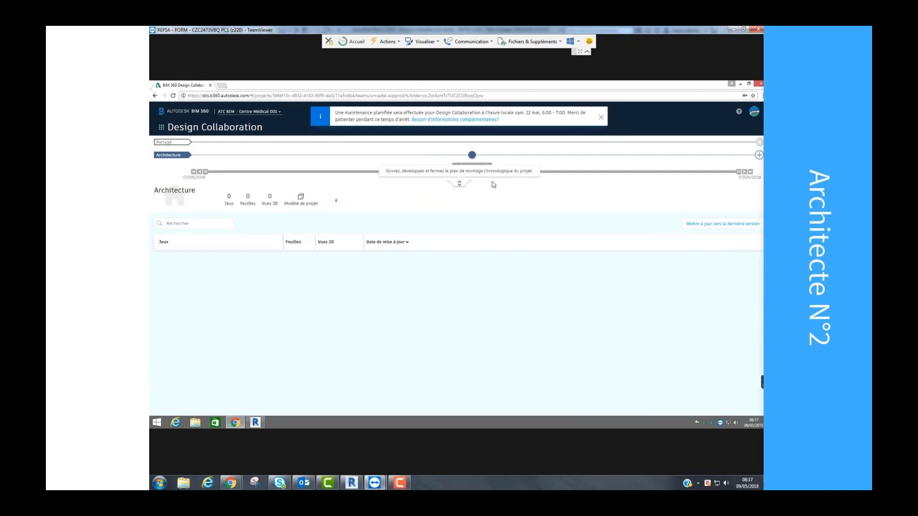
left_click(739, 158)
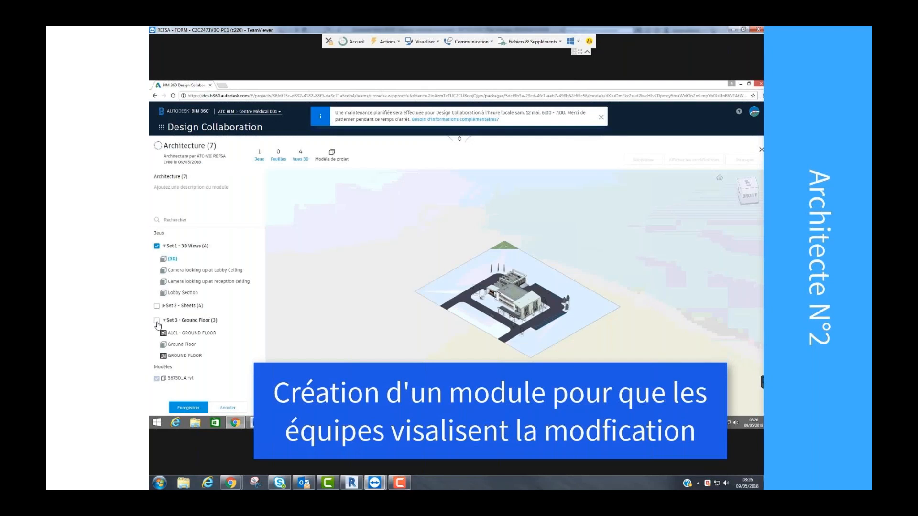
left_click(157, 321)
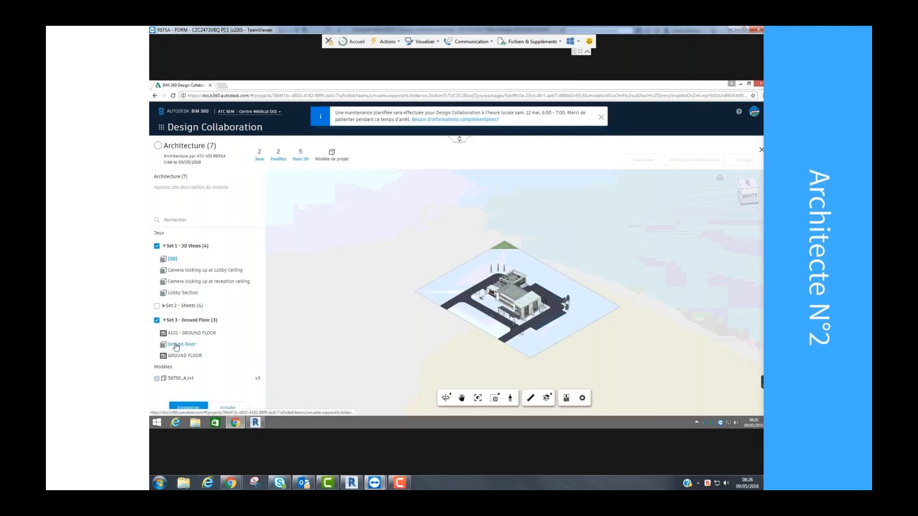
left_click(177, 345)
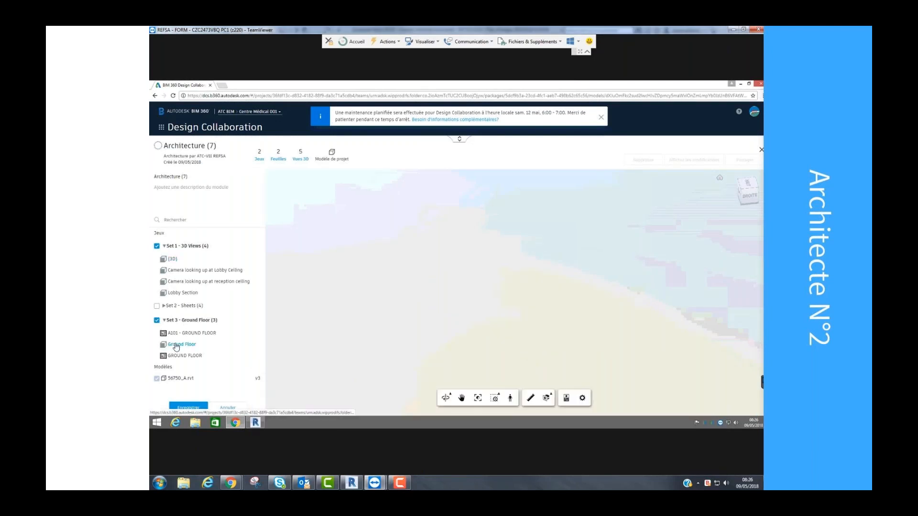
left_click(192, 408)
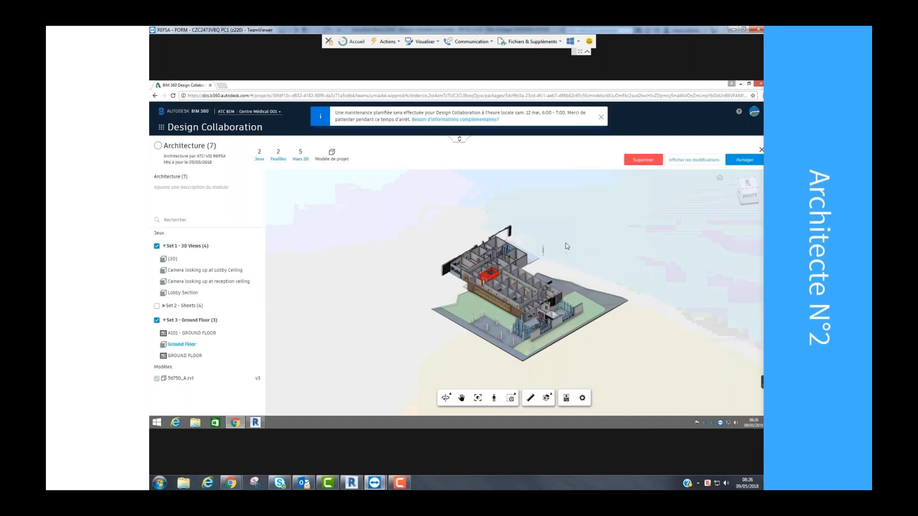
left_click(701, 162)
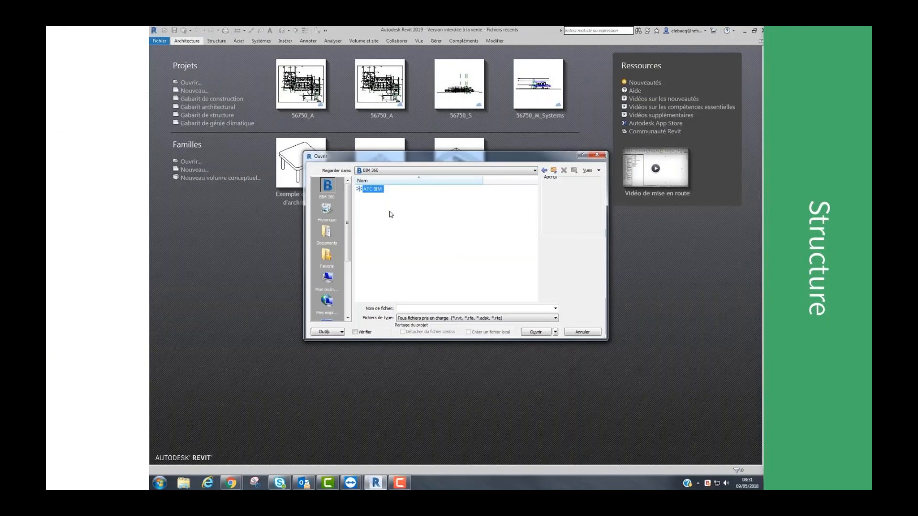
- Open 56750_S.rvt from BIM 360 Centre Médical 001 > Project Files > Structure
key("Return")
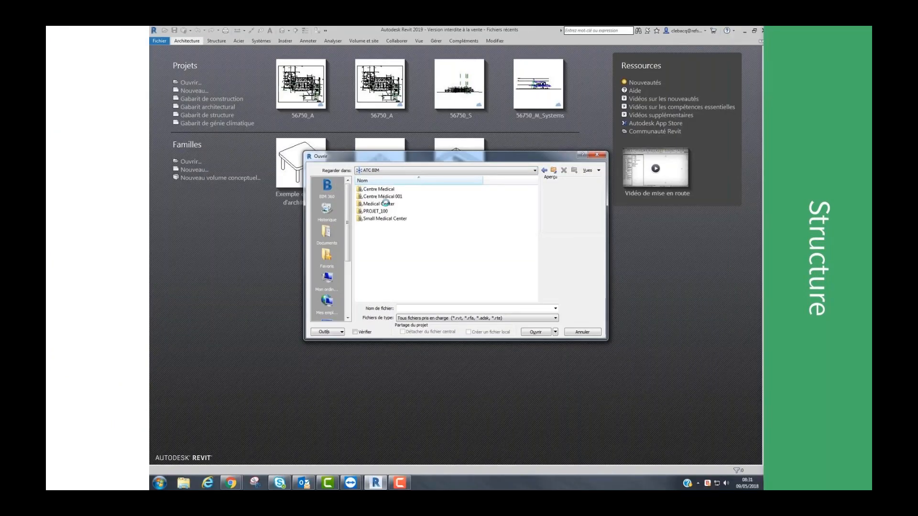
double_click(383, 197)
left_click(383, 198)
double_click(384, 198)
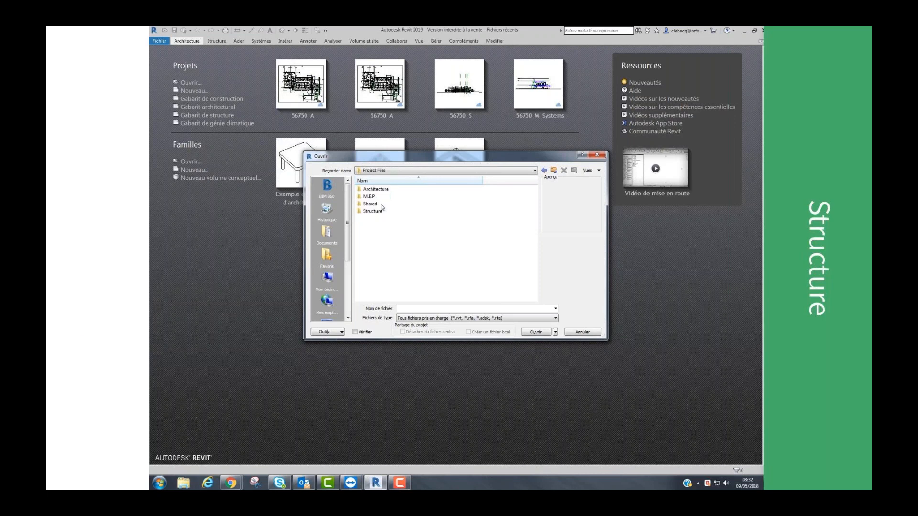
left_click(376, 213)
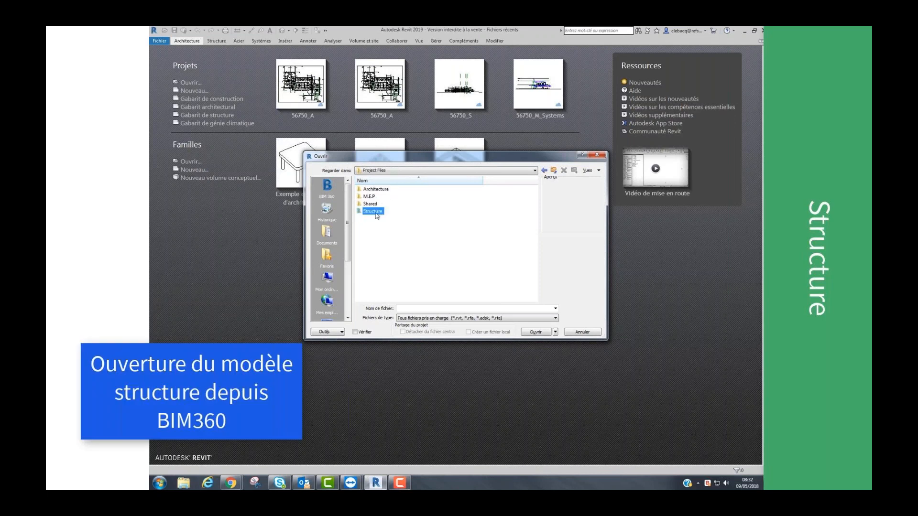
double_click(376, 213)
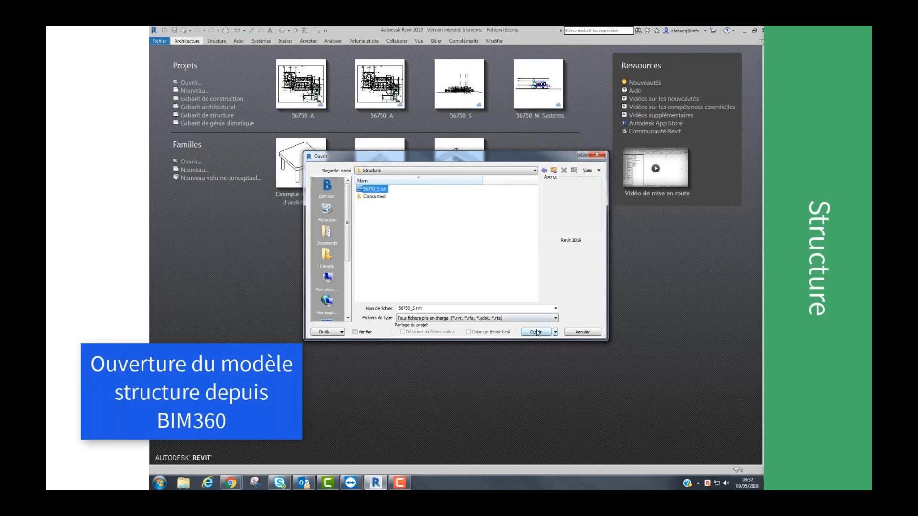
left_click(536, 331)
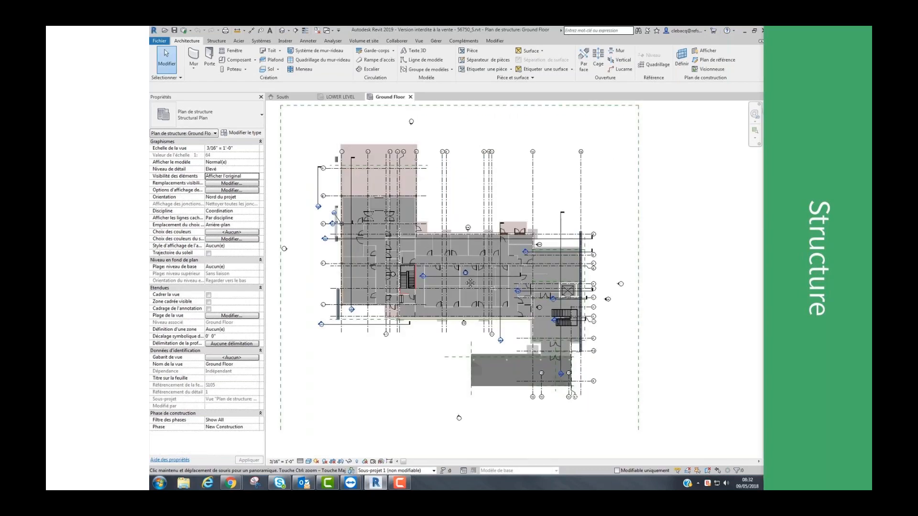
- Move grid line 11 on the Ground Floor structural plan by 2
scroll(470, 283, "up", 5)
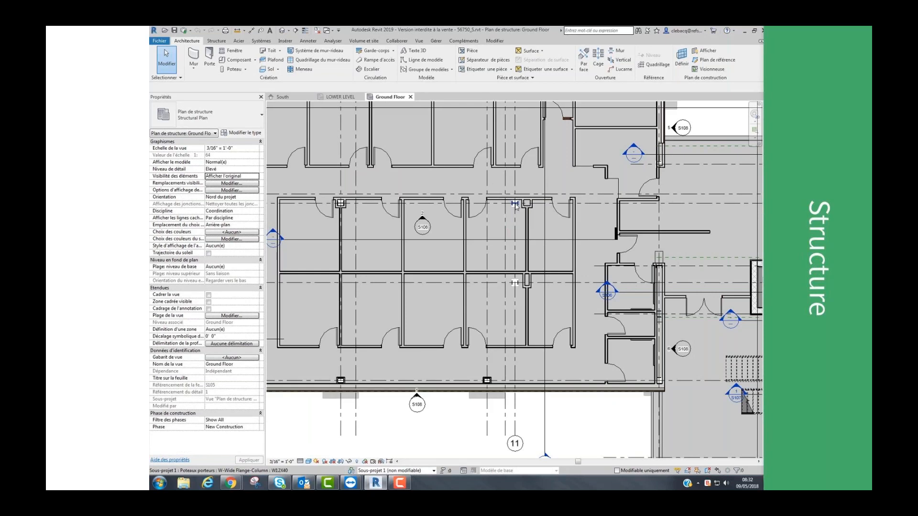
left_click(515, 205)
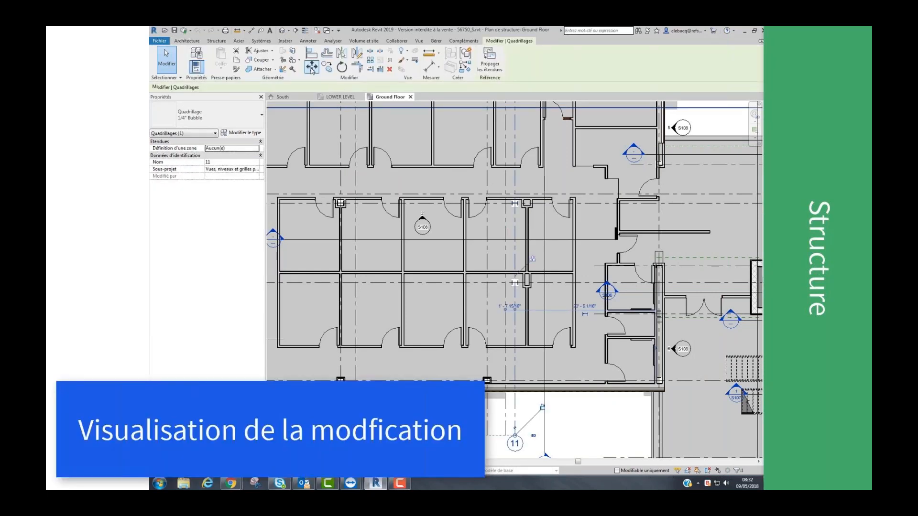
left_click(312, 67)
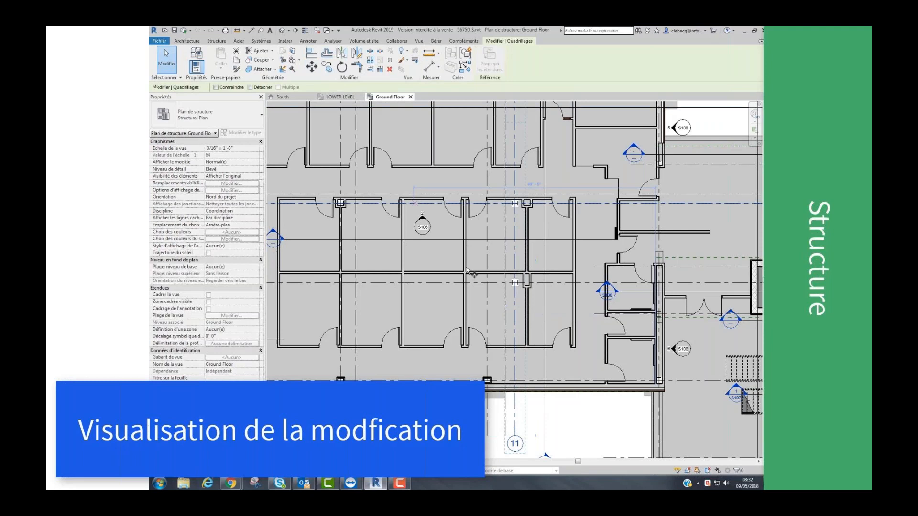
type("2")
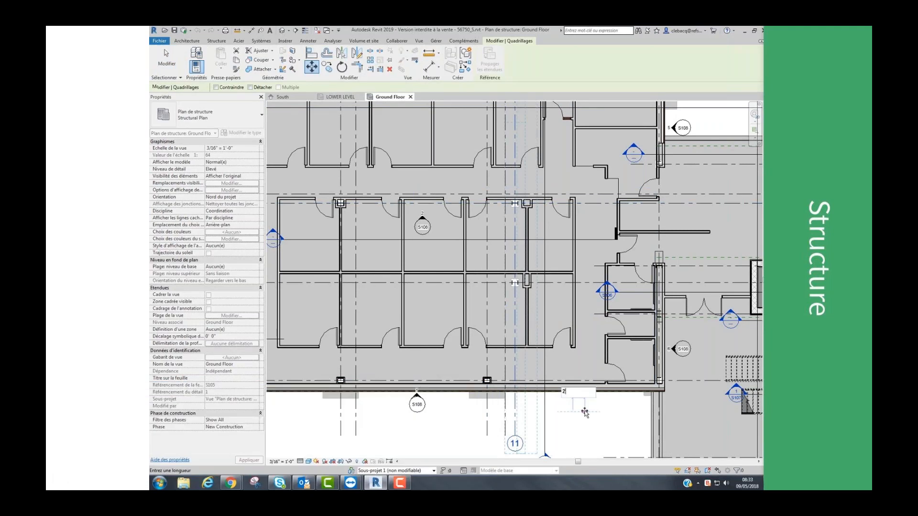
key("Return")
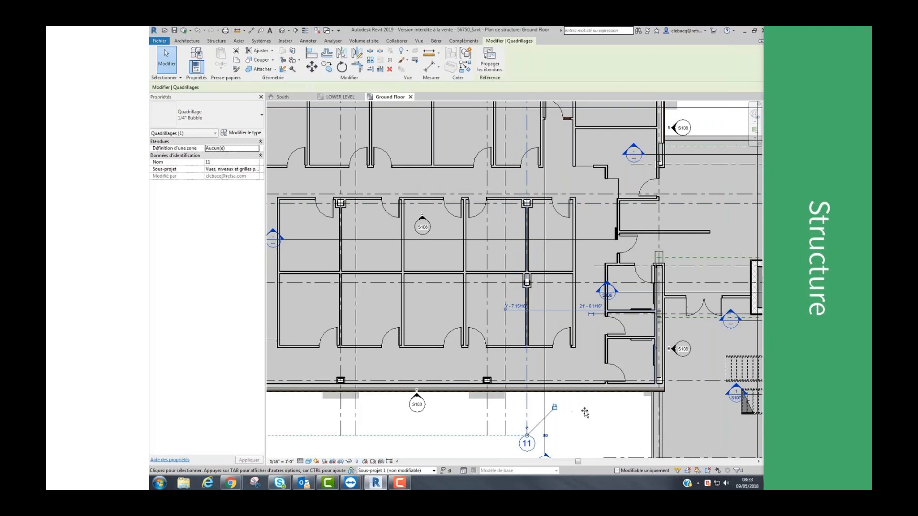